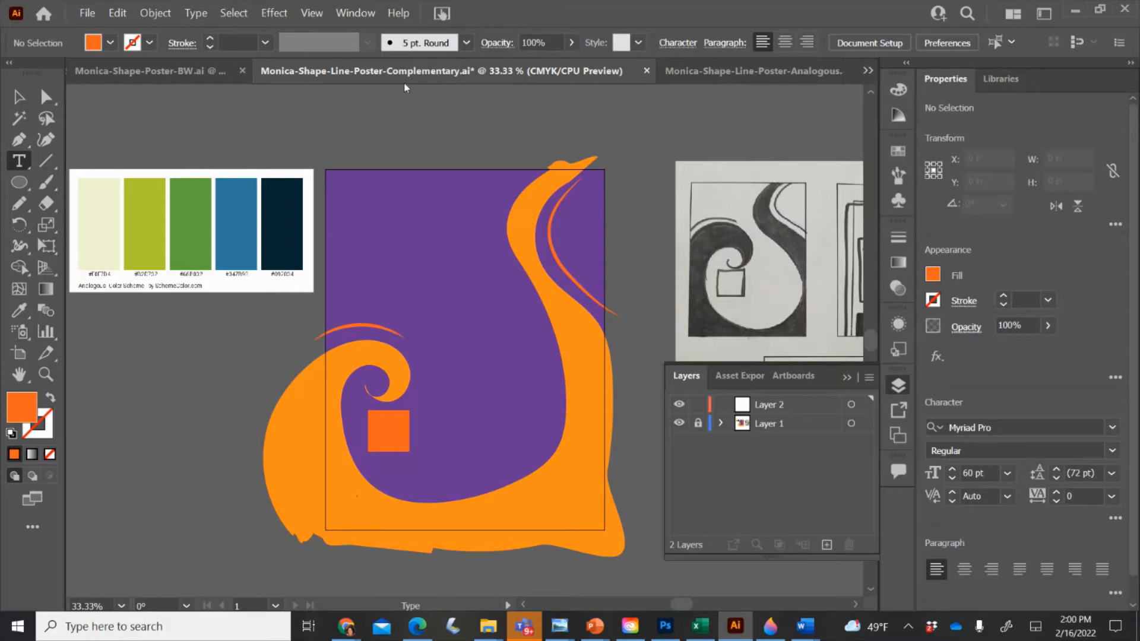
# - Add the point text MOVEMENT in the upper part of the purple poster
pyautogui.click(368, 233)
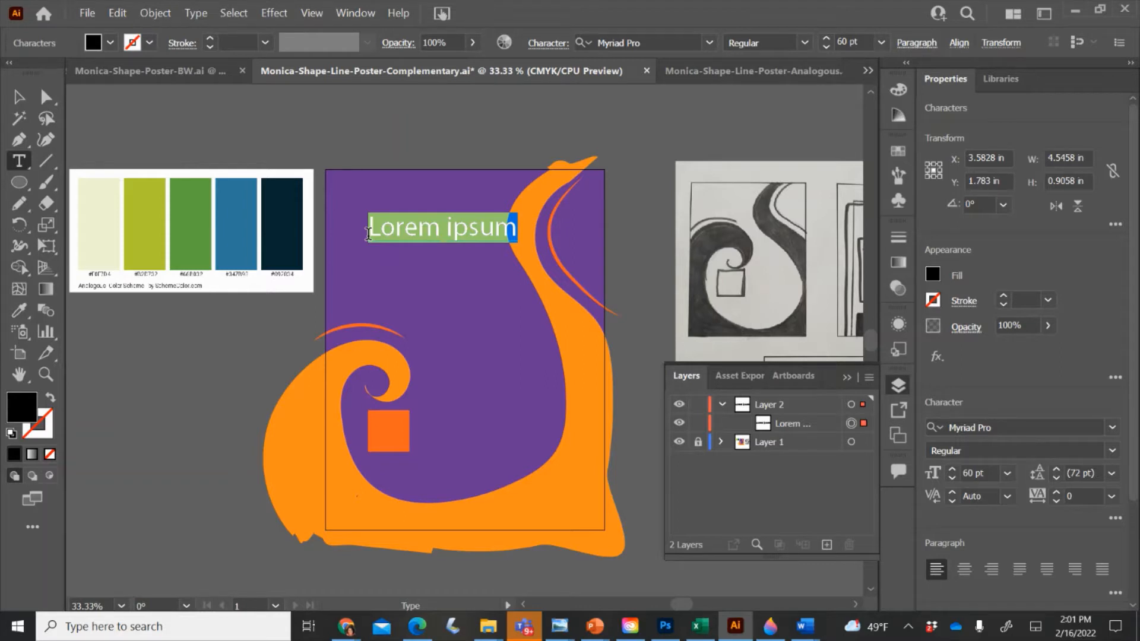
pyautogui.write('M')
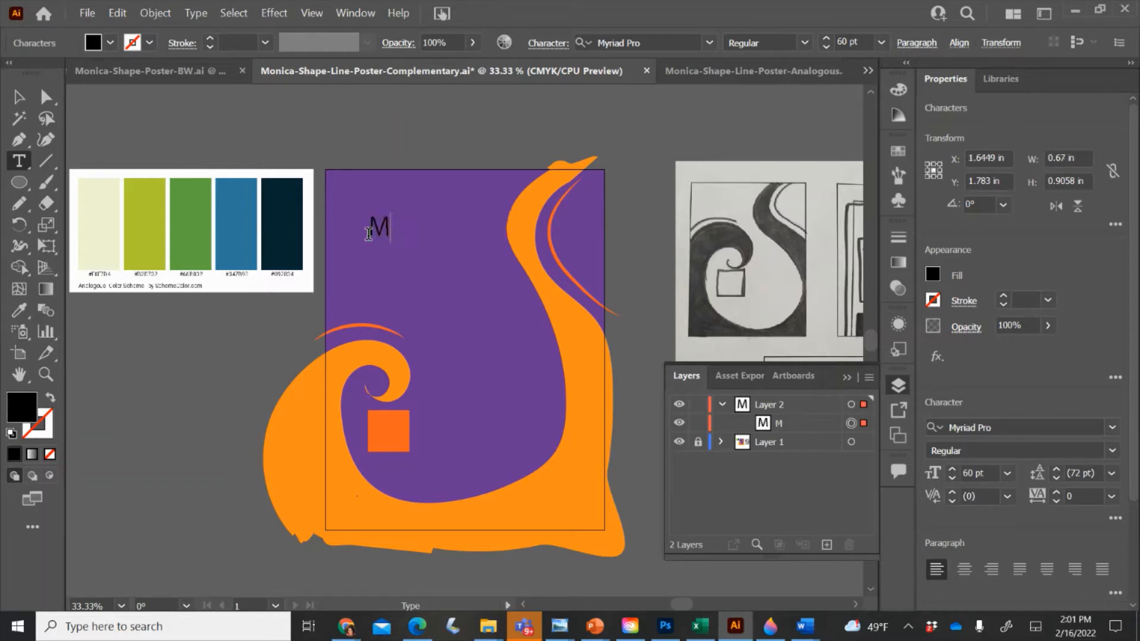
pyautogui.write('OVEMENt')
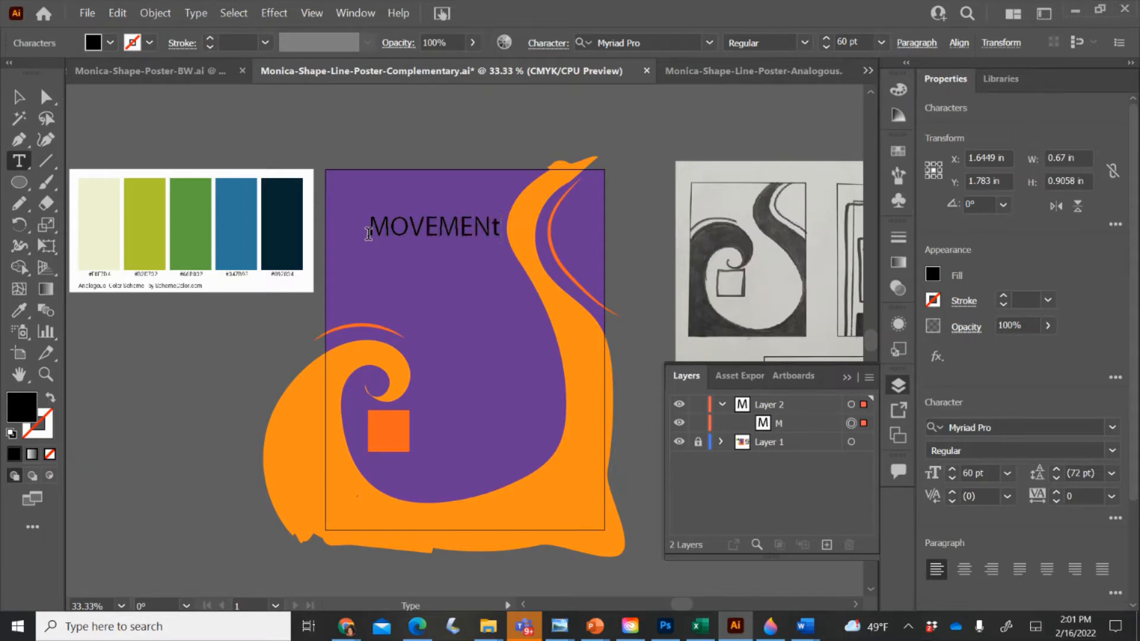
pyautogui.press('BackSpace')
pyautogui.write('T')
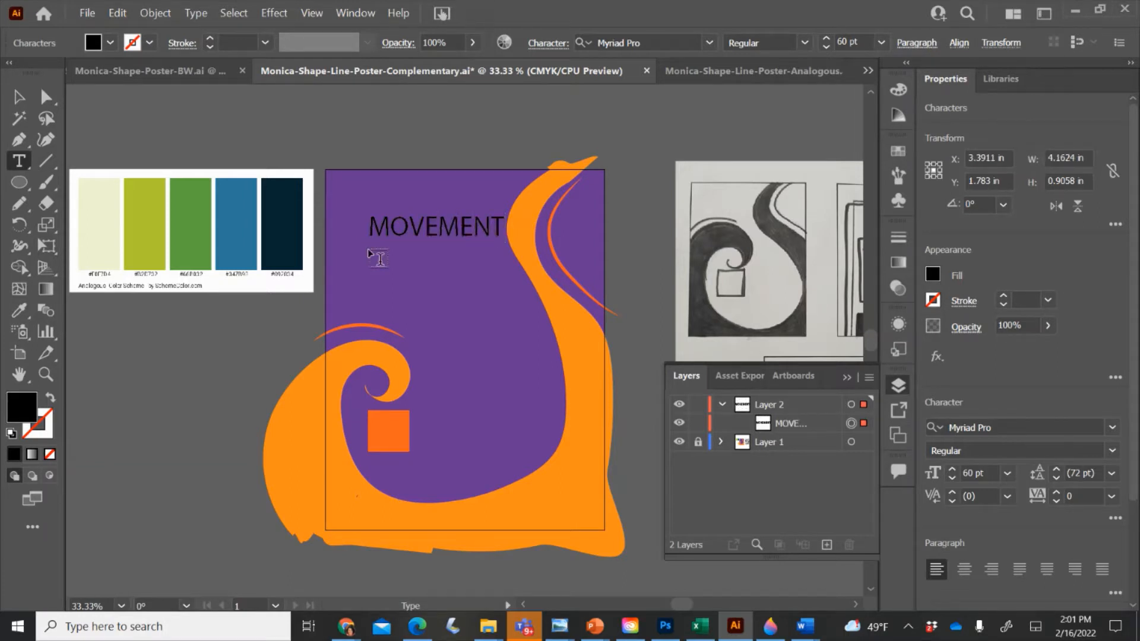
# - Enlarge the MOVEMENT text to about 75 pt and place it horizontally in the poster's upper-left corner
pyautogui.click(13, 93)
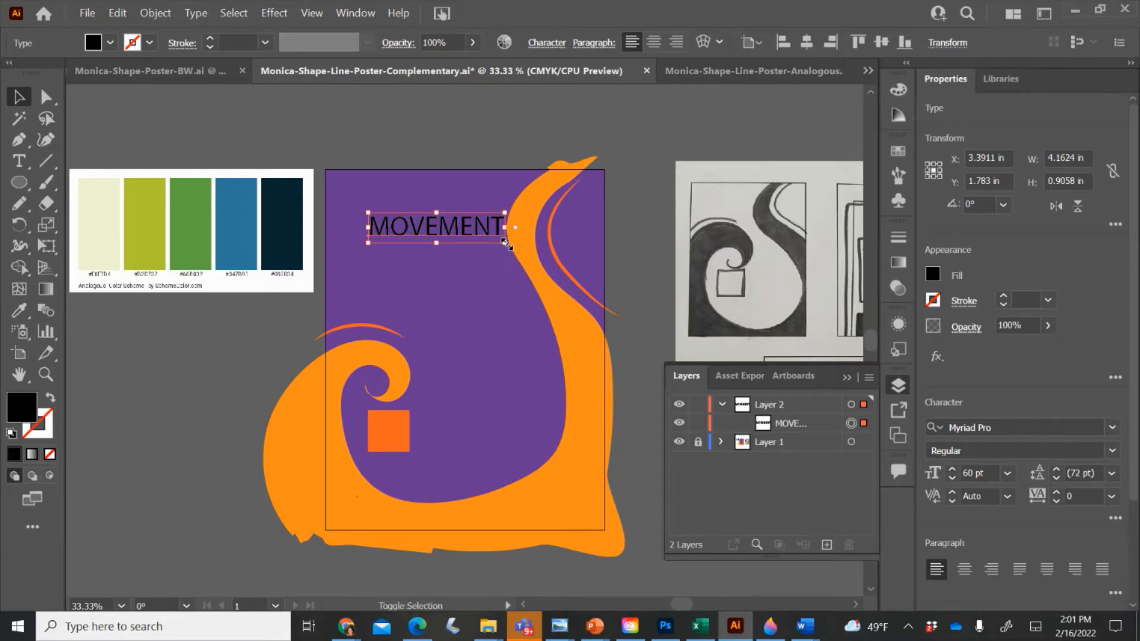
pyautogui.moveTo(505, 242); pyautogui.dragTo(480, 164)
pyautogui.moveTo(464, 208); pyautogui.dragTo(378, 220)
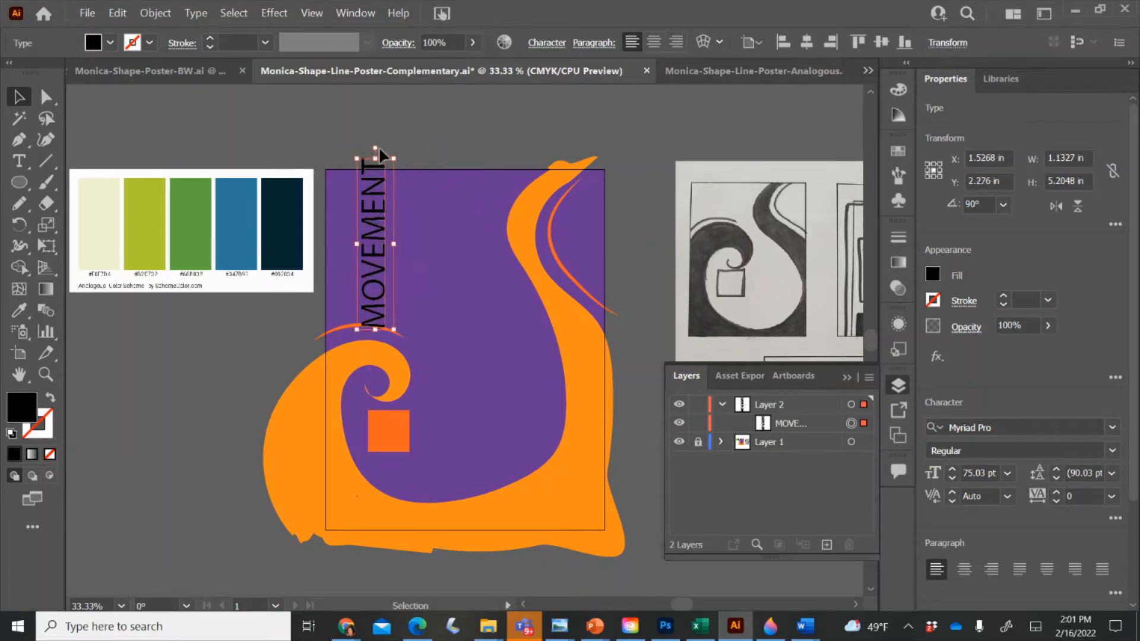
pyautogui.moveTo(410, 159); pyautogui.dragTo(463, 283)
pyautogui.moveTo(399, 244); pyautogui.dragTo(449, 199)
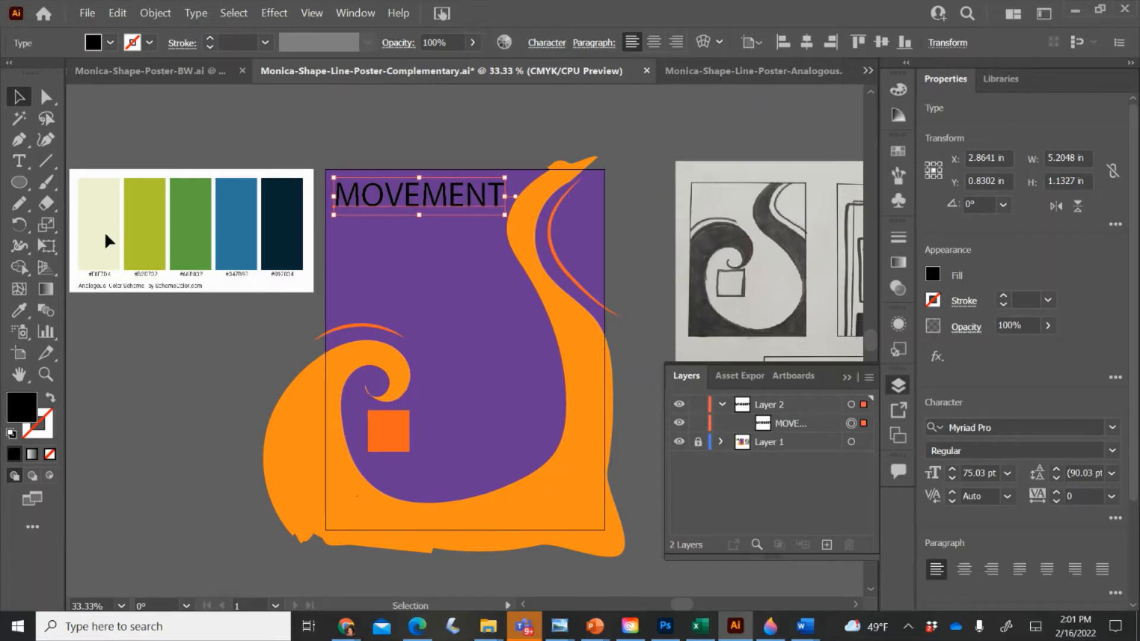
# - Recolor the MOVEMENT text with the lighter orange sampled from the large swirl shape
pyautogui.click(15, 311)
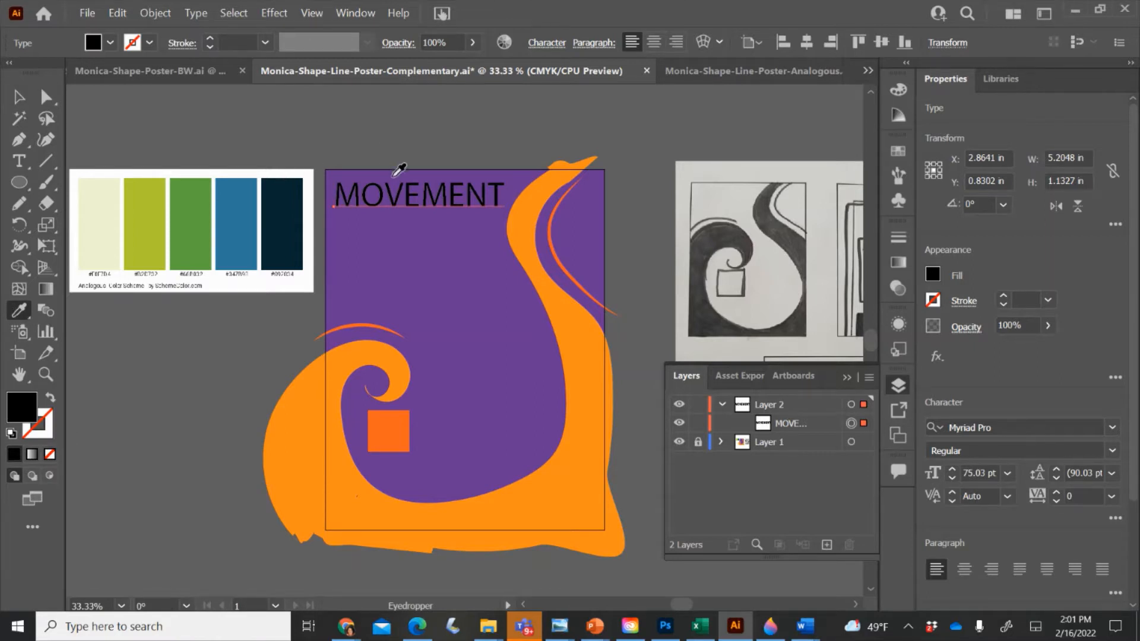
pyautogui.click(404, 427)
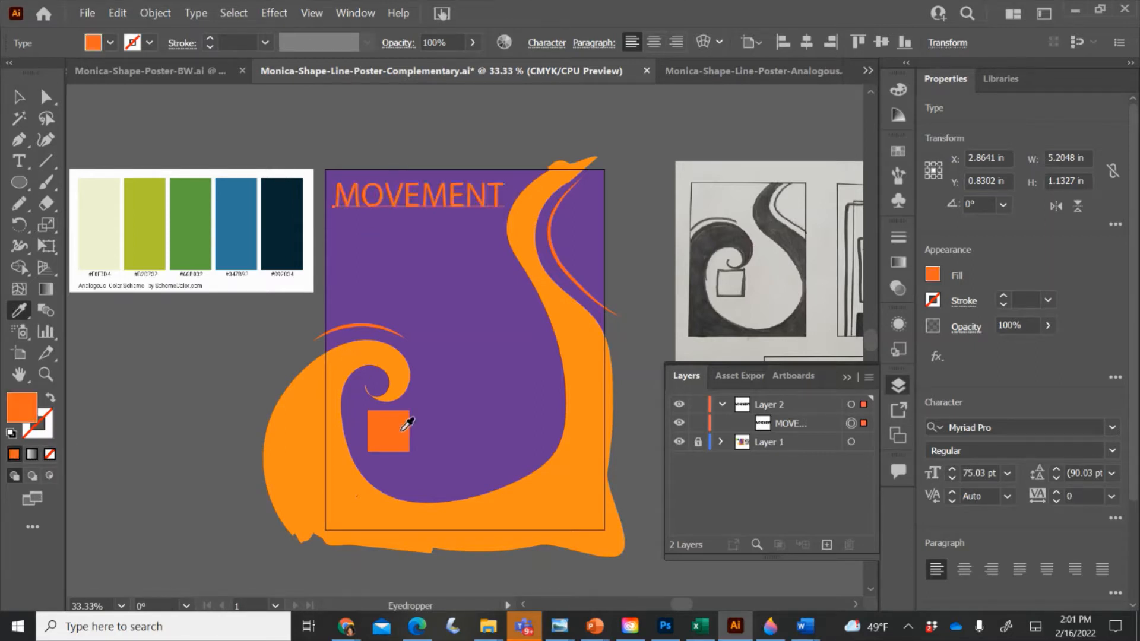
pyautogui.click(394, 357)
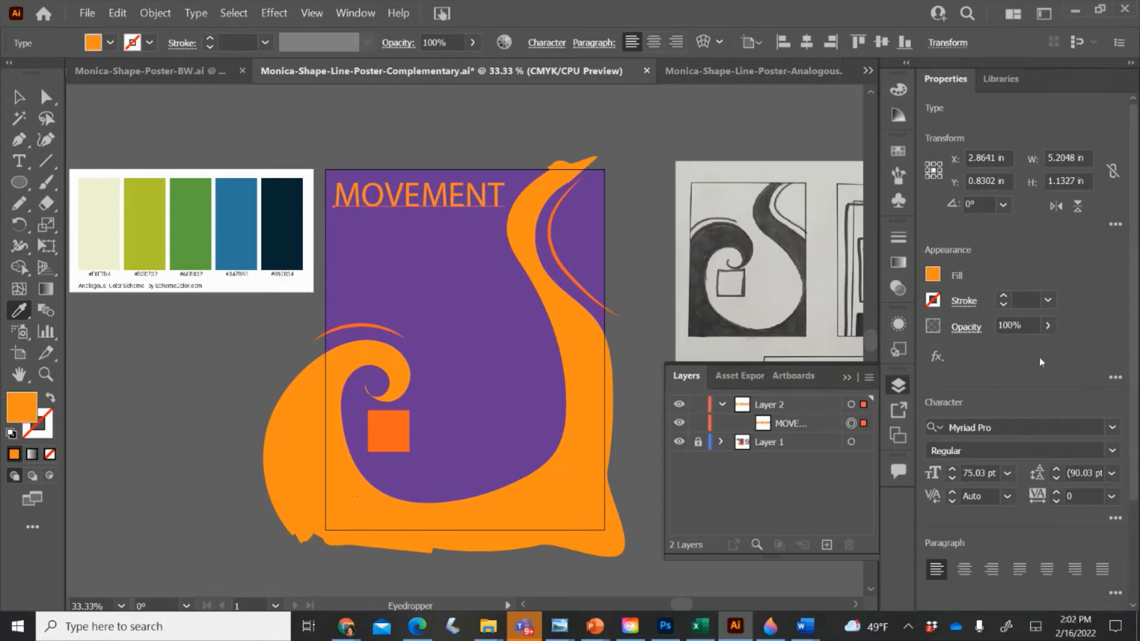
# - Compare font previews on the MOVEMENT text and set its font to Feltro Normal
pyautogui.click(1112, 427)
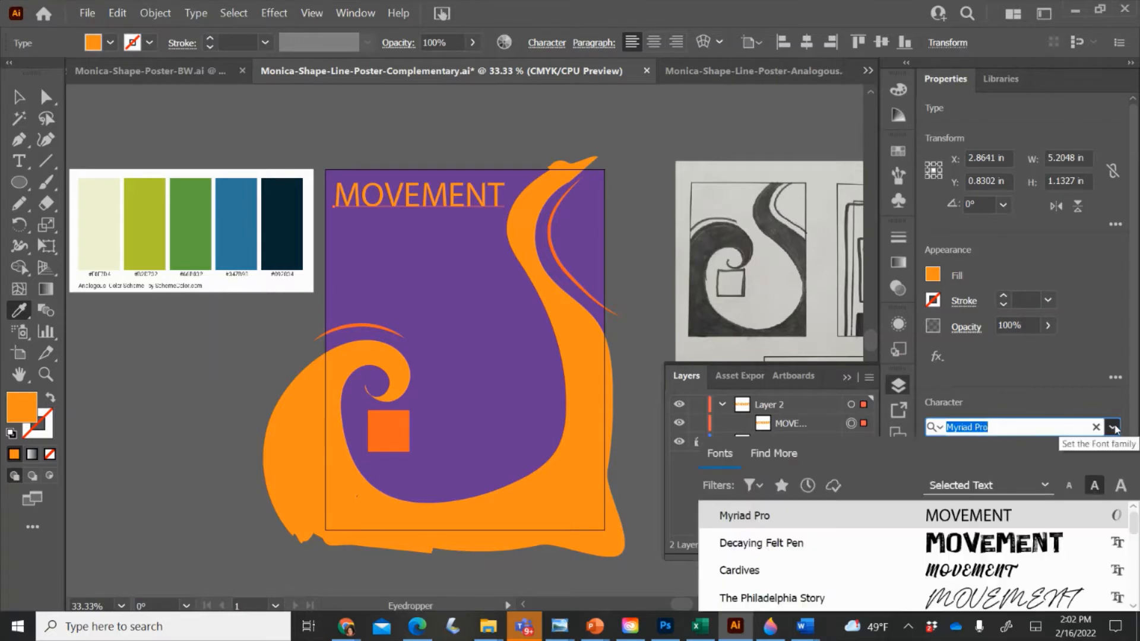
pyautogui.click(1036, 543)
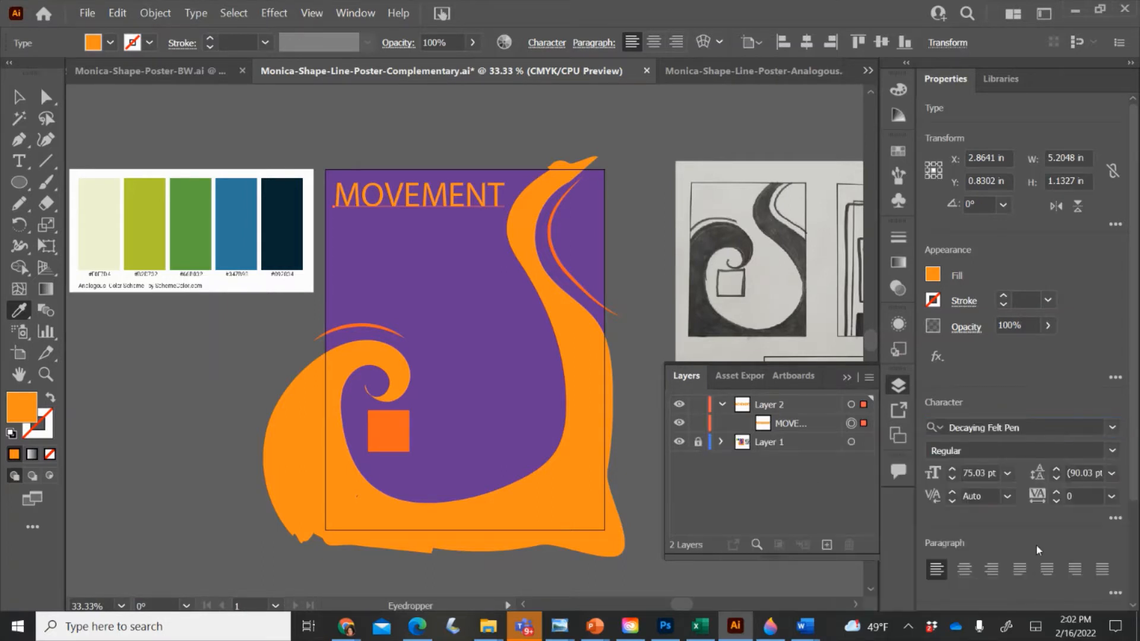
pyautogui.click(1100, 425)
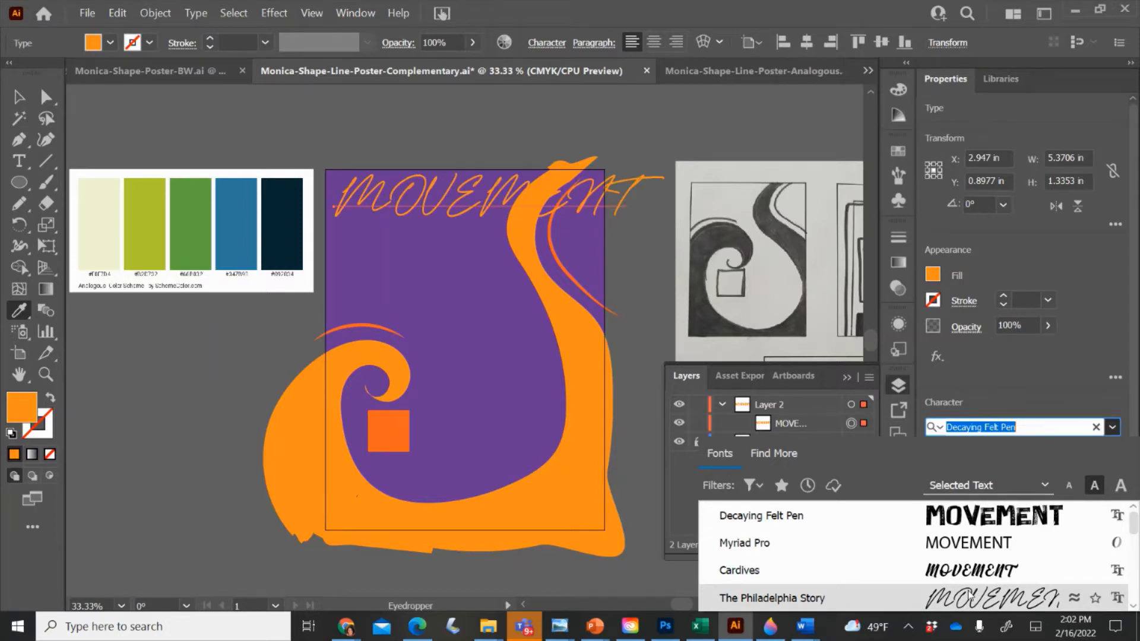
pyautogui.scroll(-3, 969, 596)
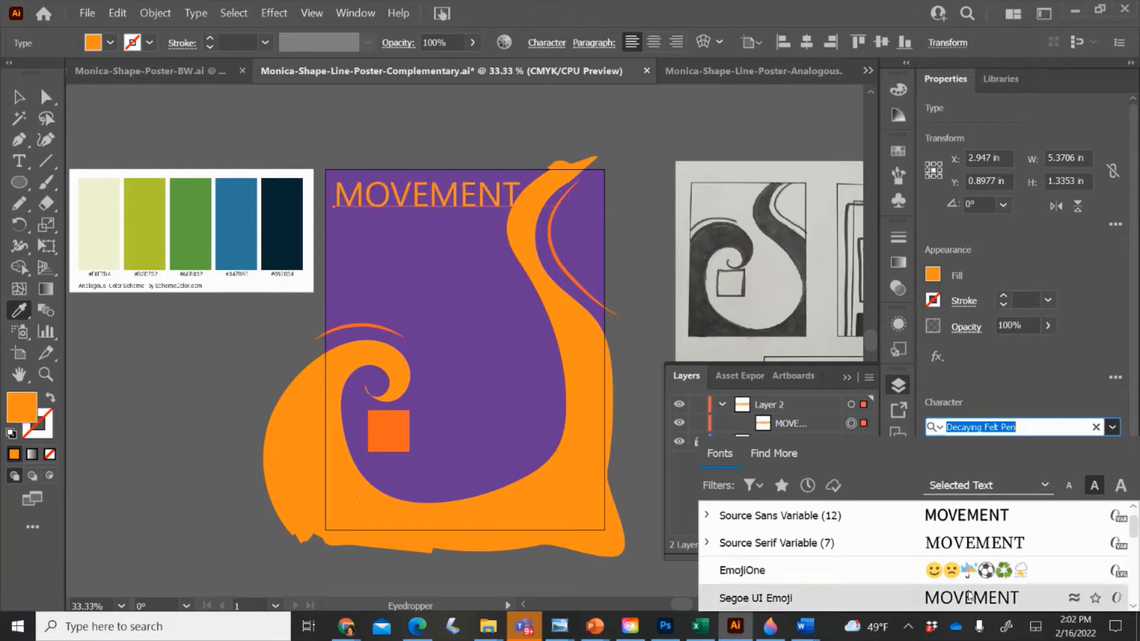
pyautogui.scroll(-3, 969, 595)
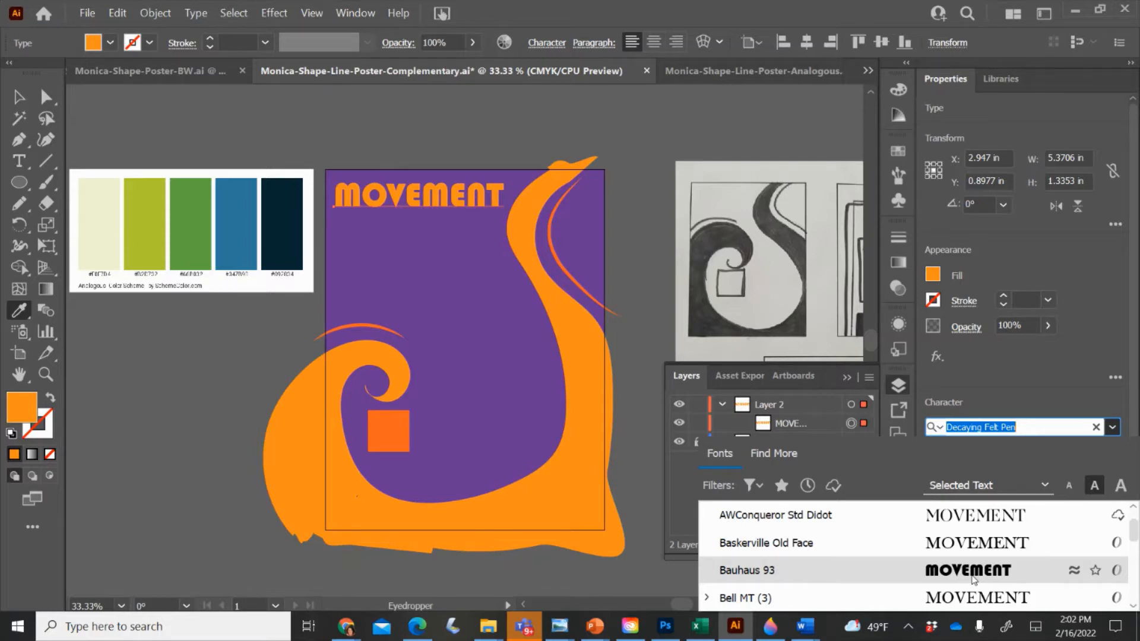
pyautogui.scroll(-3, 974, 579)
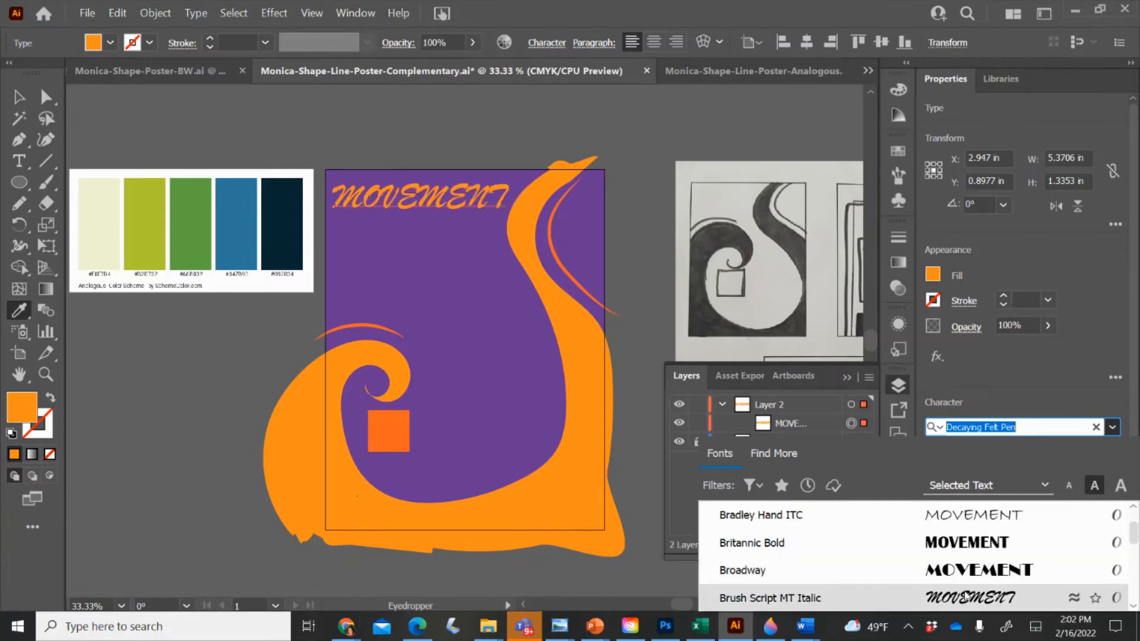
pyautogui.scroll(-3, 966, 596)
pyautogui.scroll(-5, 974, 582)
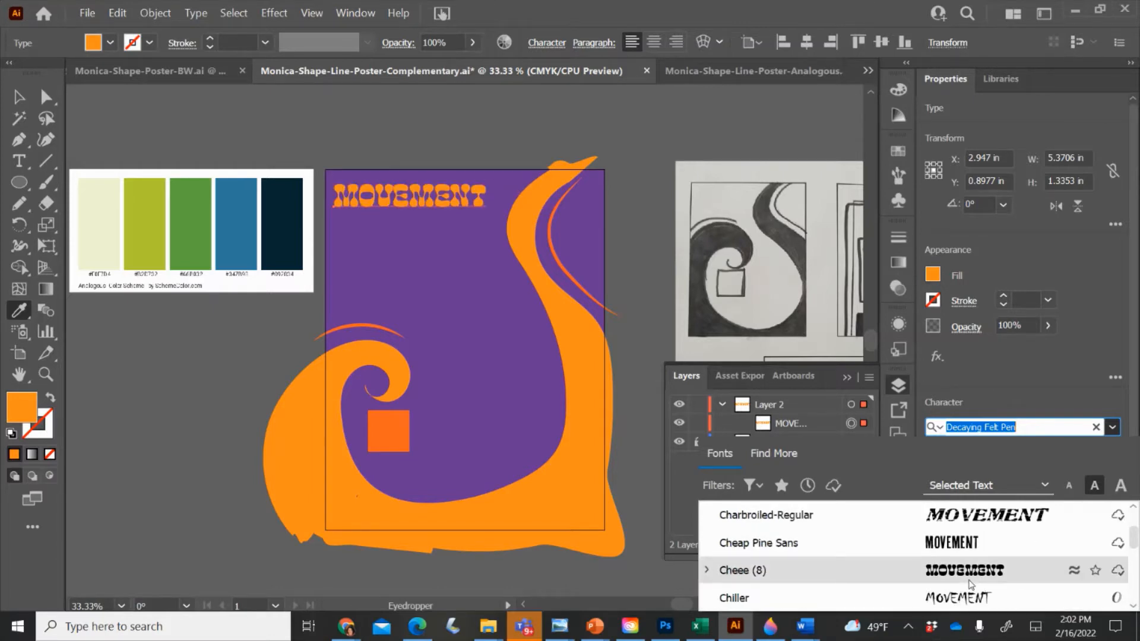
pyautogui.scroll(-5, 970, 586)
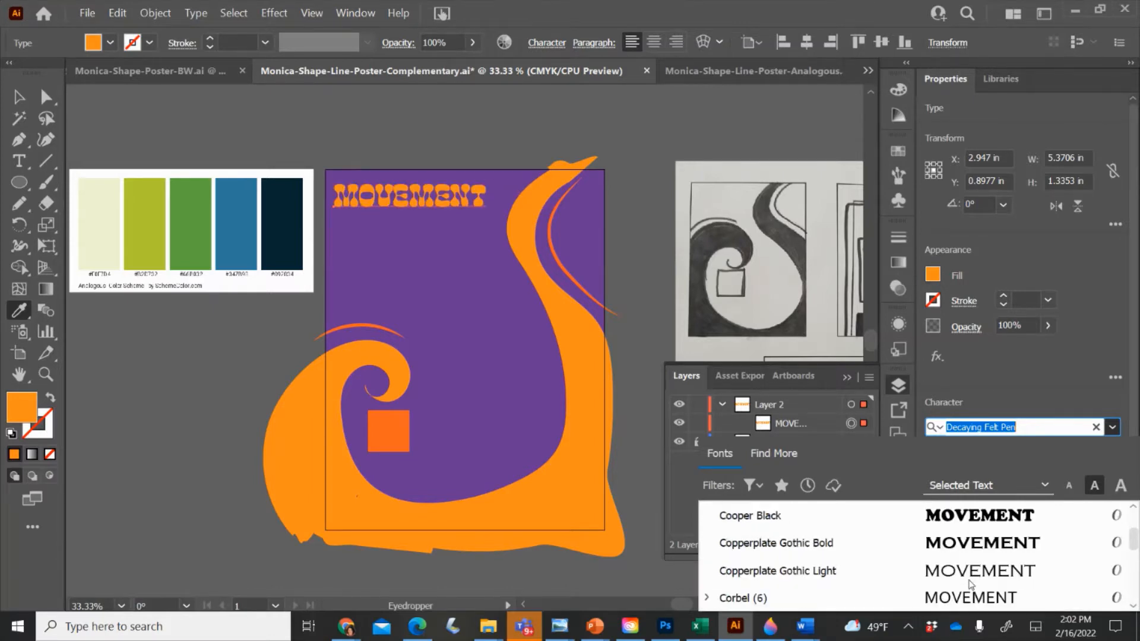
pyautogui.scroll(15, 971, 585)
pyautogui.scroll(2, 970, 585)
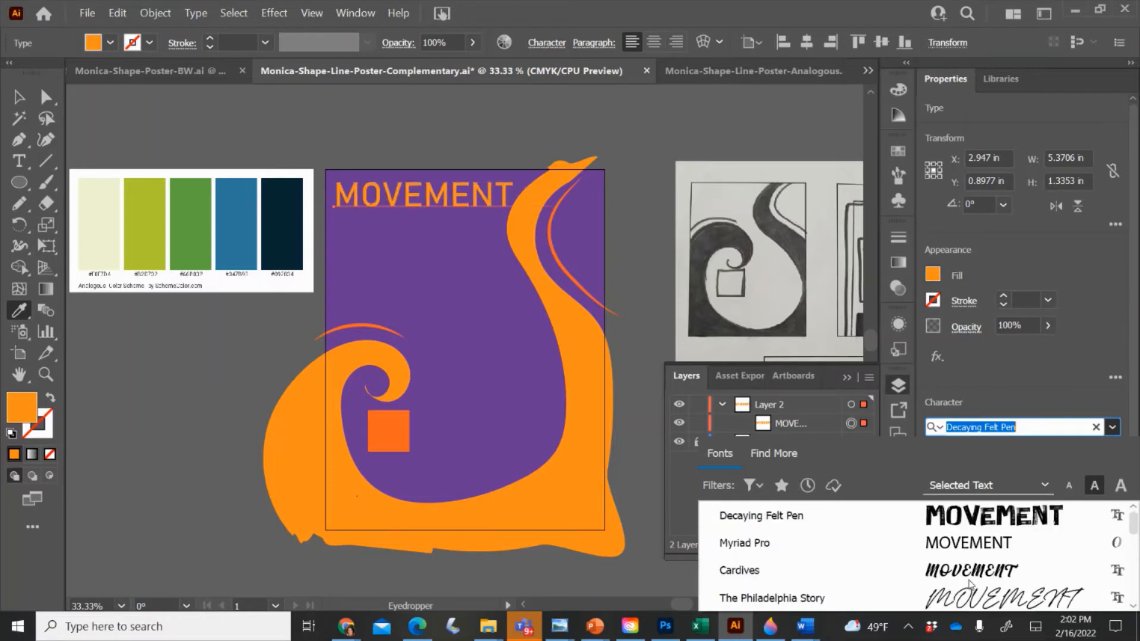
pyautogui.scroll(-2, 970, 585)
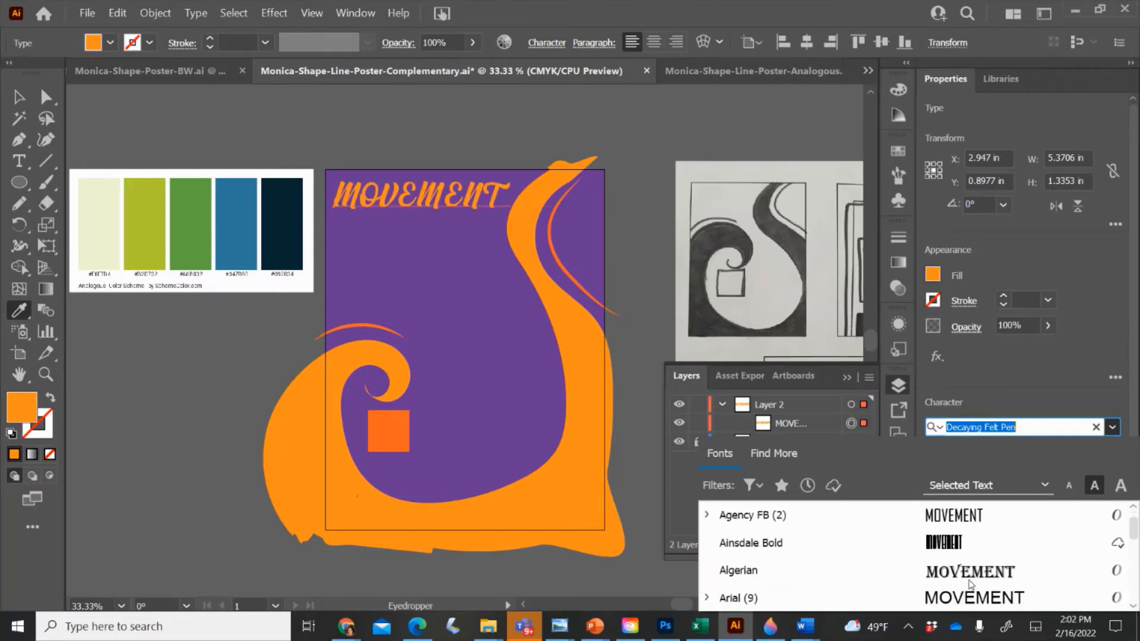
pyautogui.scroll(-8, 971, 585)
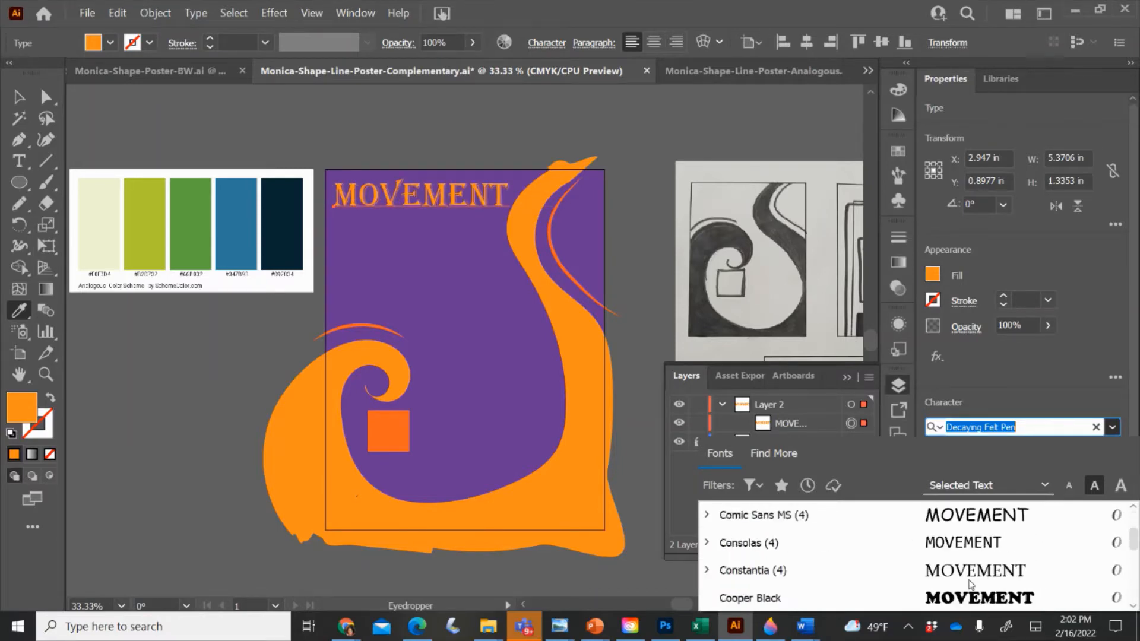
pyautogui.scroll(-3, 971, 585)
pyautogui.scroll(-1, 970, 585)
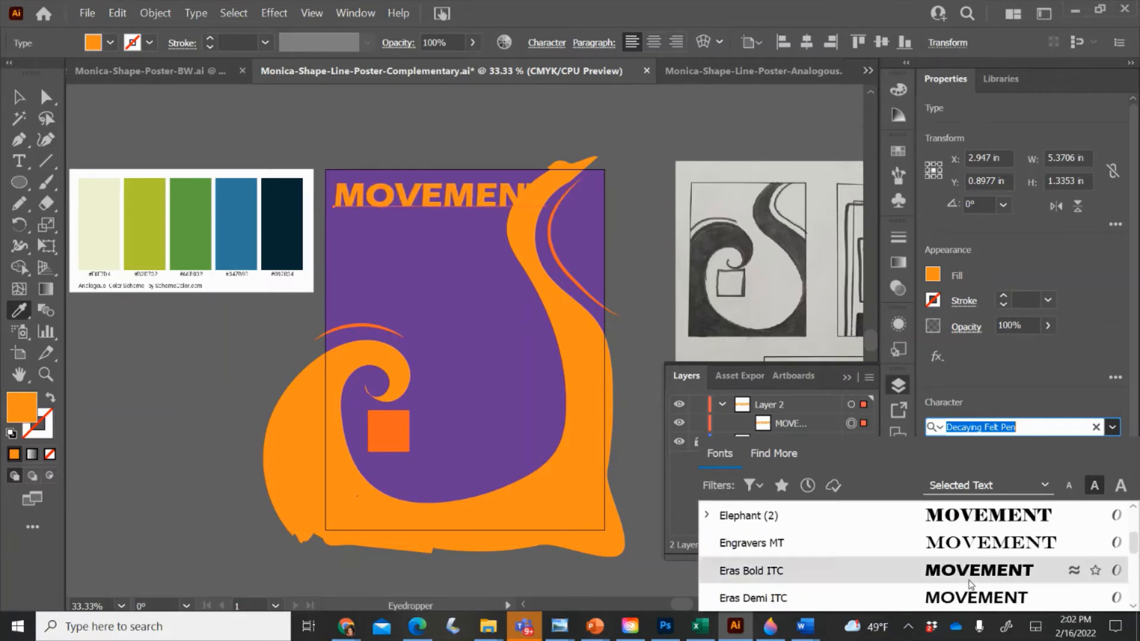
pyautogui.scroll(-1, 970, 584)
pyautogui.scroll(-2, 971, 585)
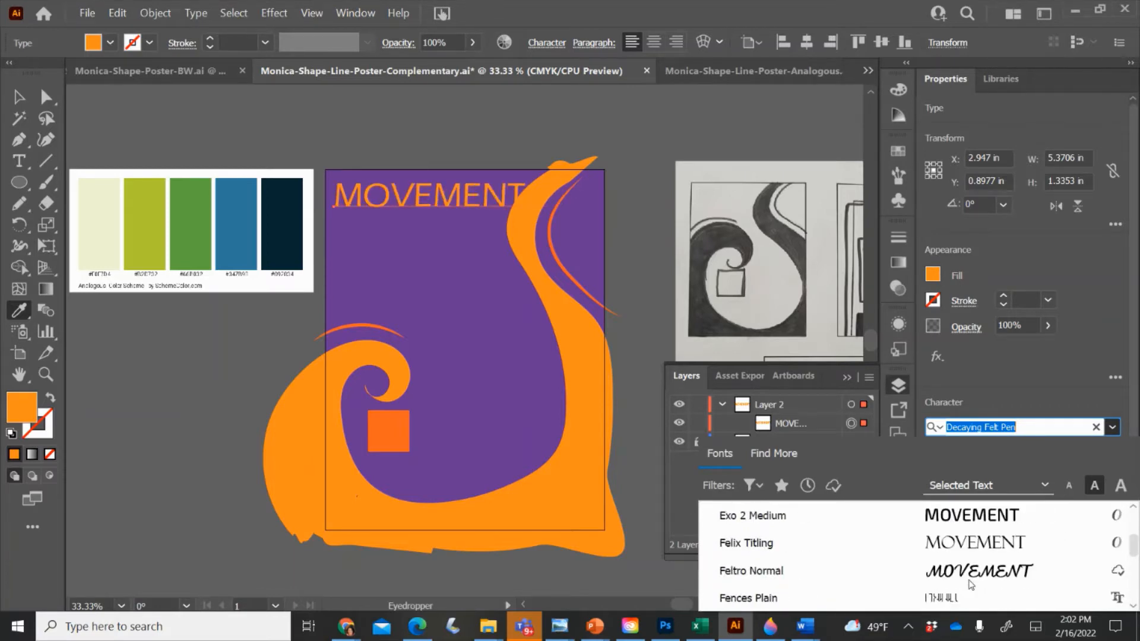
pyautogui.click(971, 584)
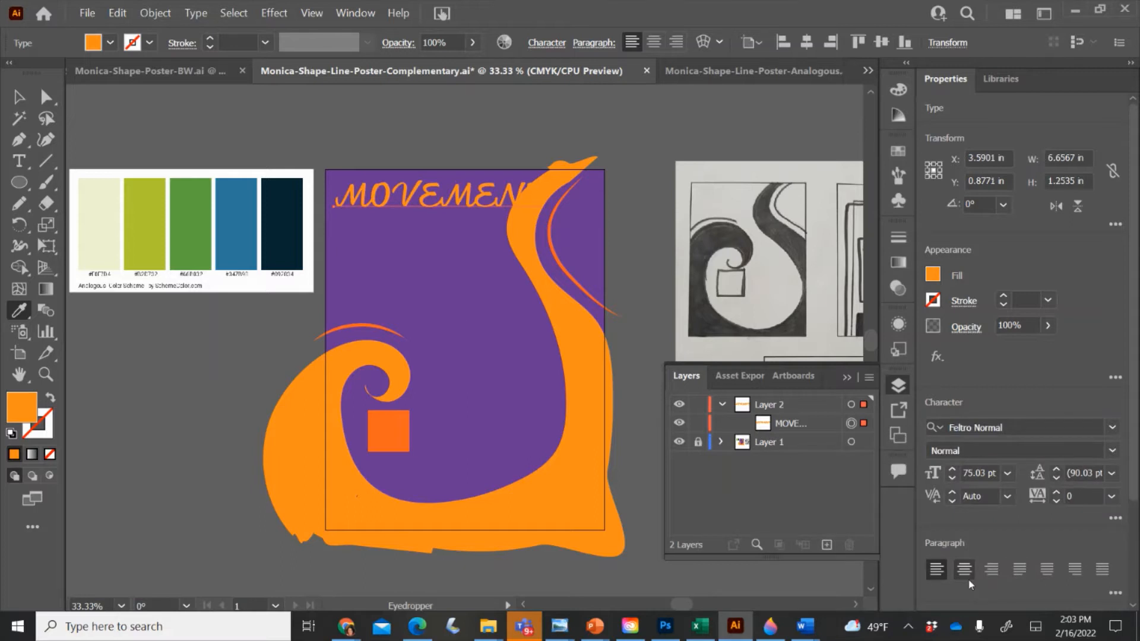
# - Retype the title in mixed case as Movement, keeping the capital M
pyautogui.click(19, 161)
pyautogui.doubleClick(413, 192)
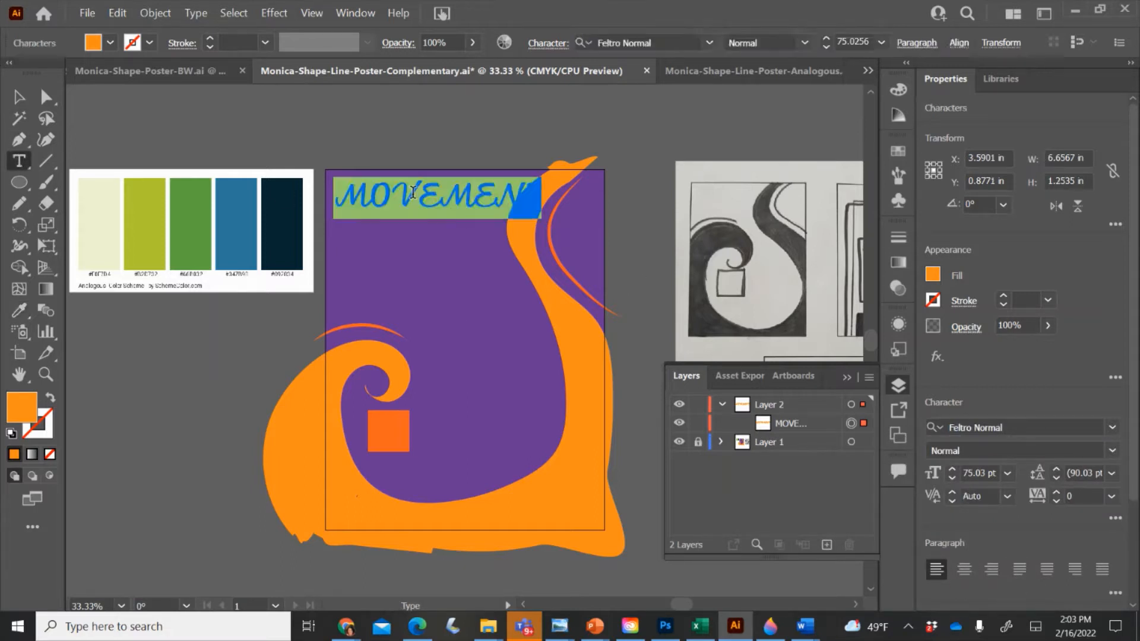
pyautogui.click(413, 192)
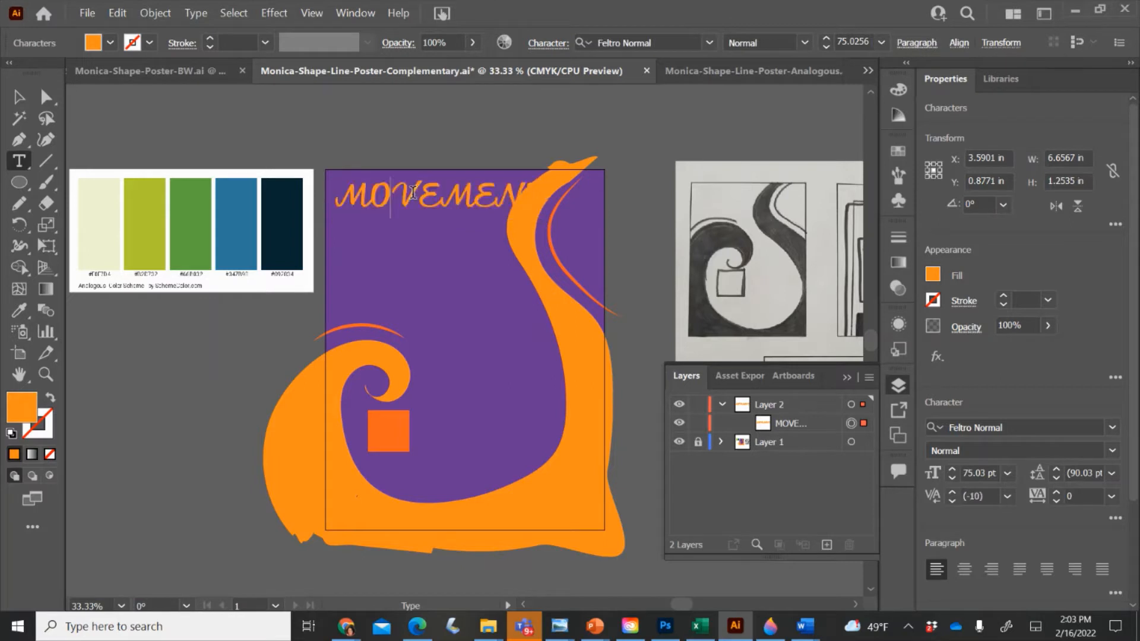
pyautogui.press('BackSpace')
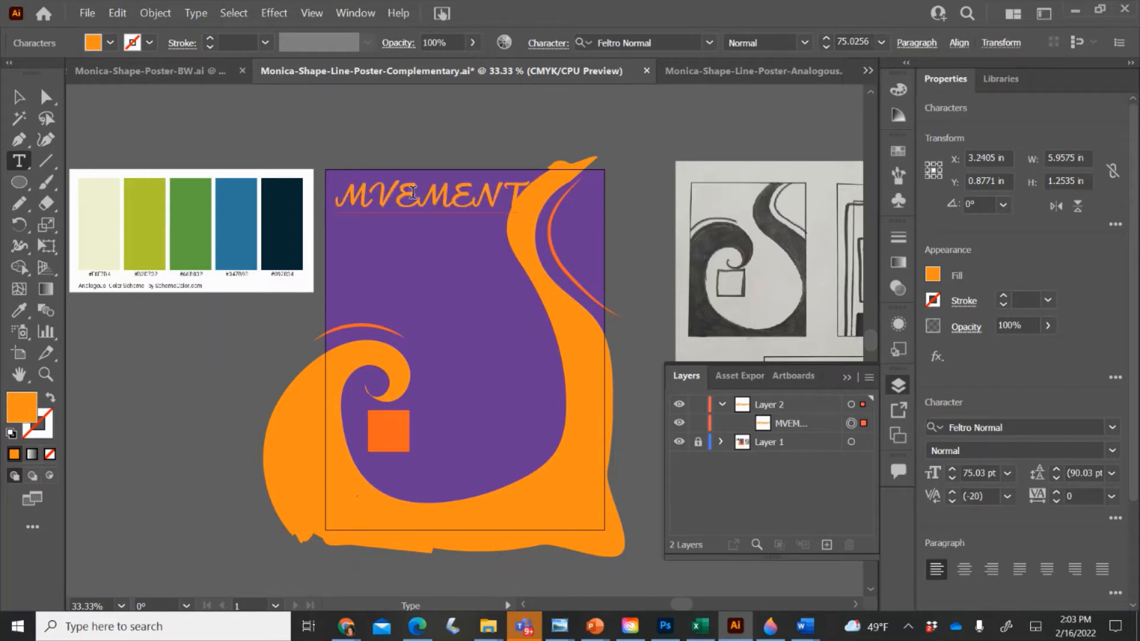
pyautogui.press('Right')
pyautogui.press('Right')
pyautogui.press('Right')
pyautogui.press('Right')
pyautogui.press('Right')
pyautogui.press('Right')
pyautogui.press('BackSpace')
pyautogui.press('BackSpace')
pyautogui.press('BackSpace')
pyautogui.press('BackSpace')
pyautogui.press('BackSpace')
pyautogui.press('BackSpace')
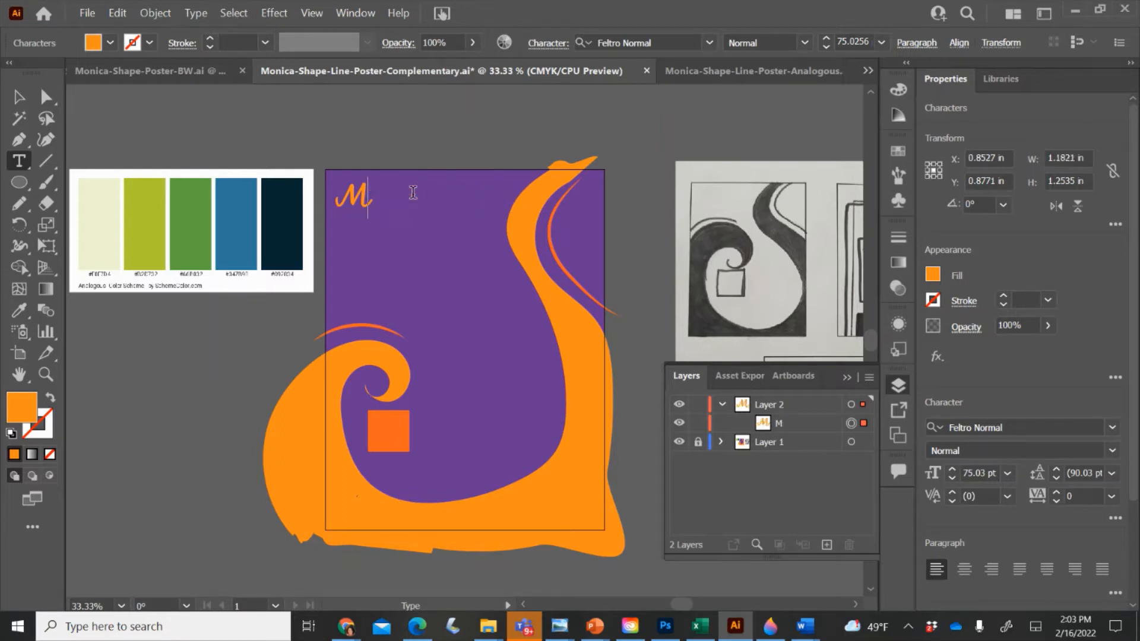
pyautogui.write('ovement')
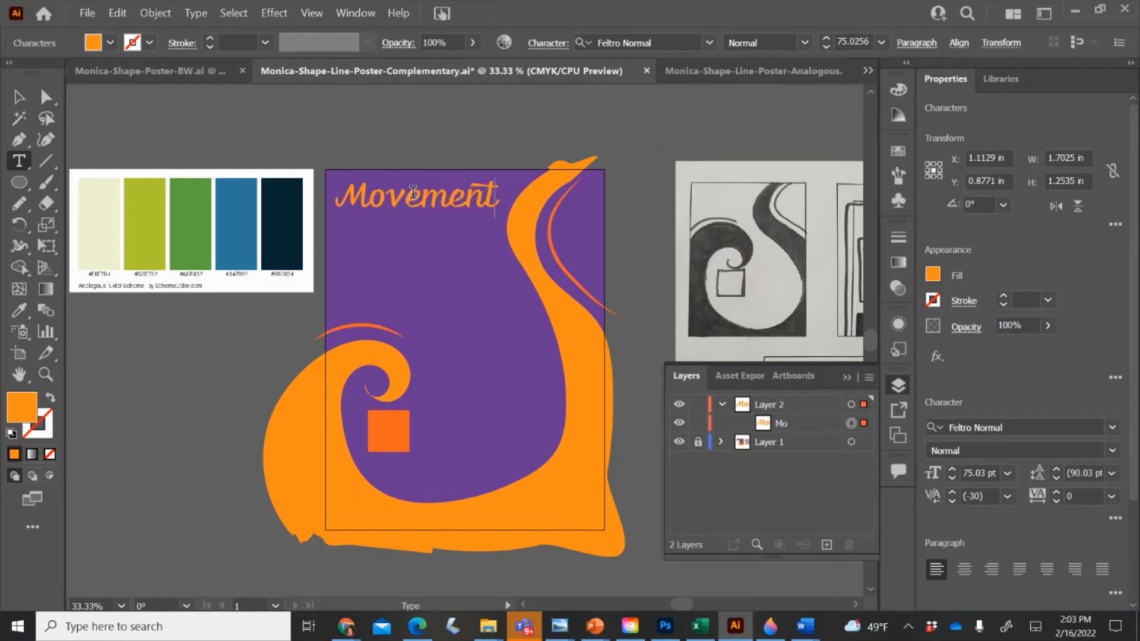
# - Move the Movement title slightly closer to the poster's top edge and enlarge it to about 93 pt
pyautogui.click(22, 100)
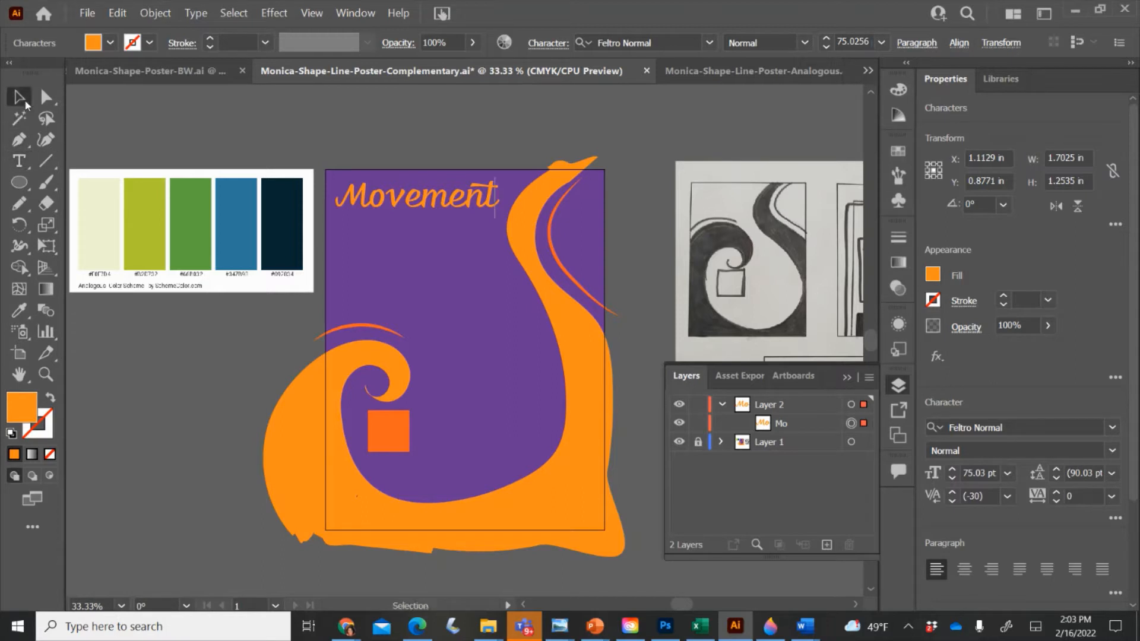
pyautogui.moveTo(476, 195); pyautogui.dragTo(475, 197)
pyautogui.click(476, 146)
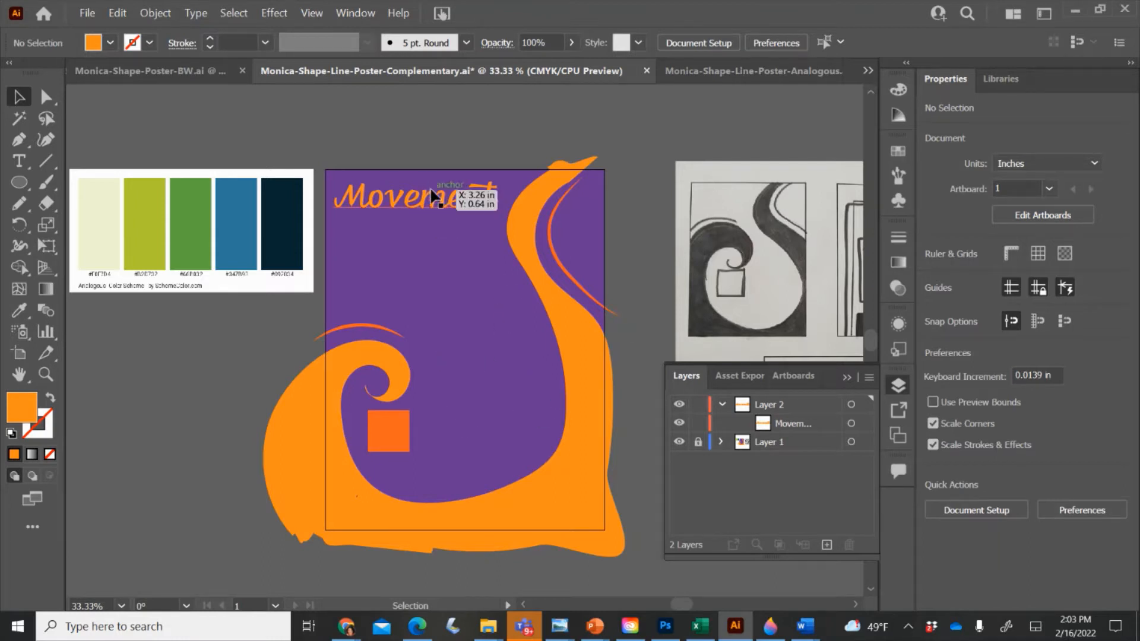
pyautogui.click(431, 190)
pyautogui.click(342, 264)
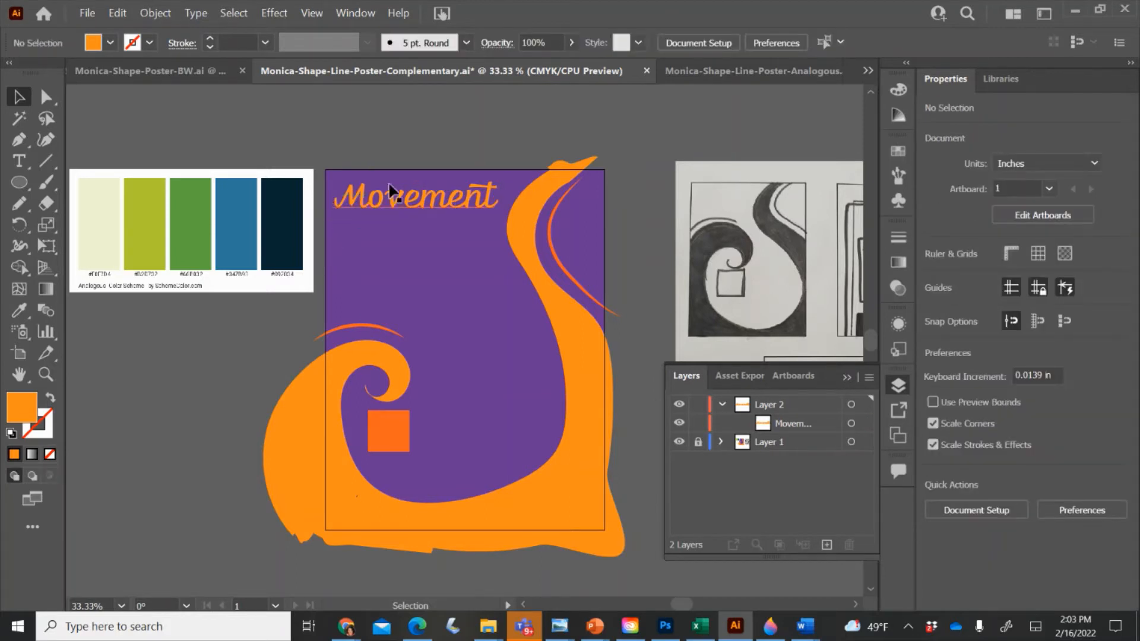
pyautogui.moveTo(356, 198)
pyautogui.mouseDown()
pyautogui.moveTo(380, 140)
pyautogui.moveTo(414, 205)
pyautogui.moveTo(355, 197)
pyautogui.mouseUp()
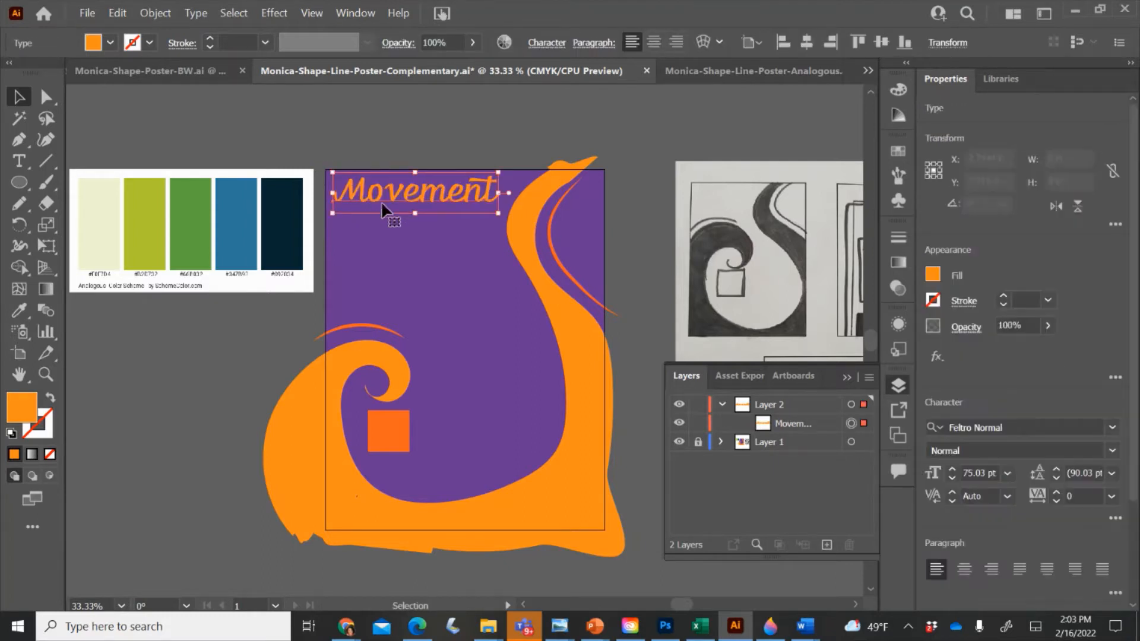
pyautogui.moveTo(499, 213); pyautogui.dragTo(538, 234)
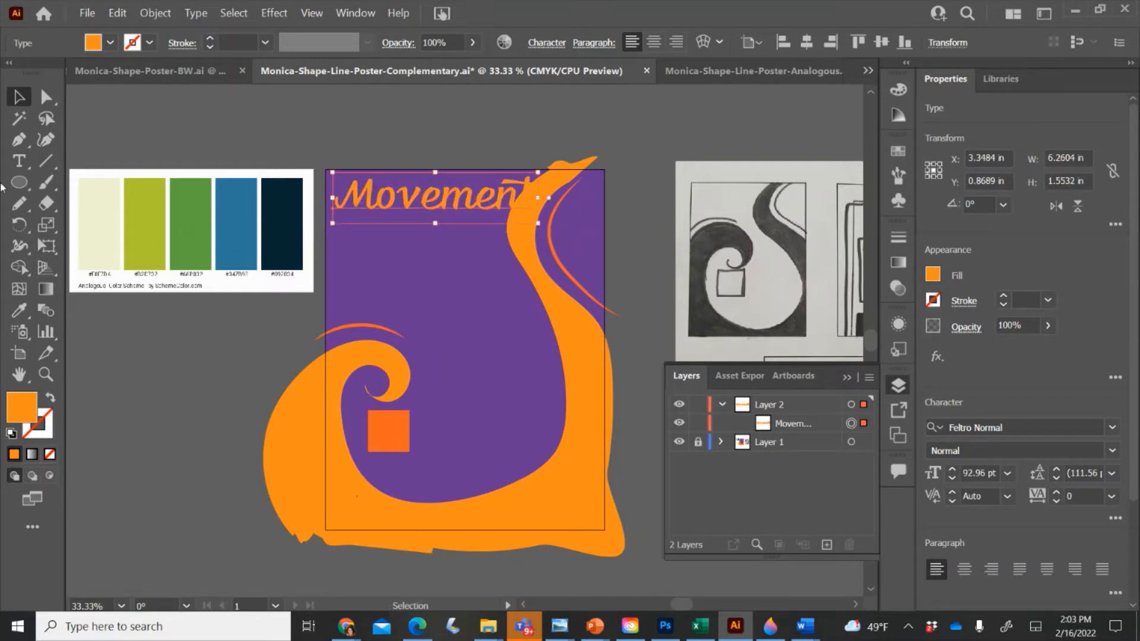
# - Recolor the Movement title with the darker orange sampled from the small square and add a matching 2 pt orange stroke
pyautogui.click(21, 313)
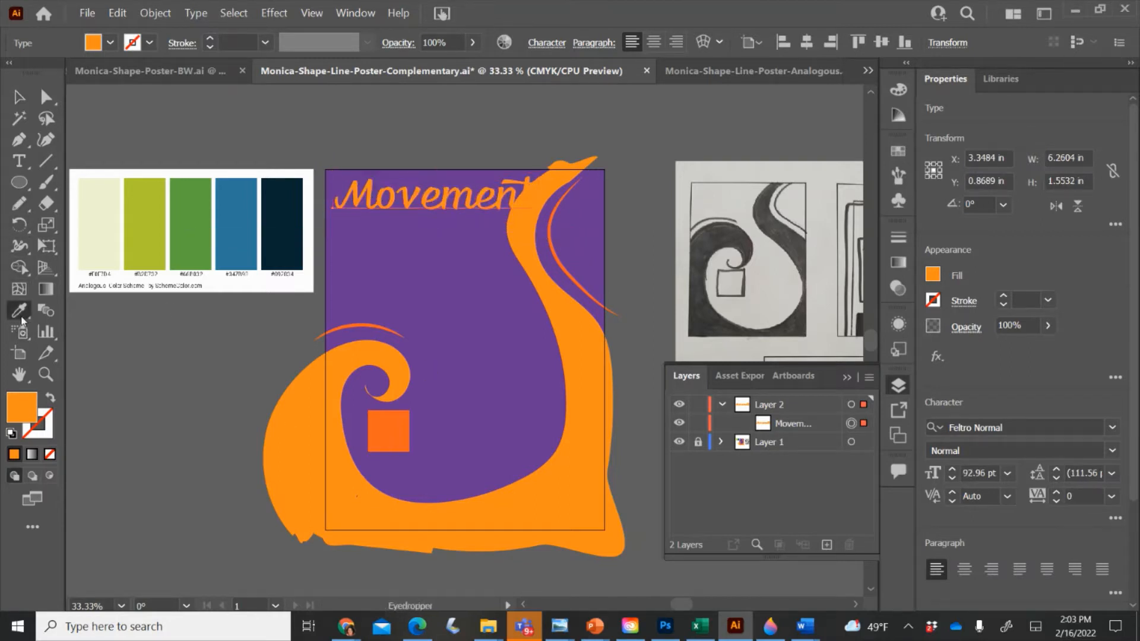
pyautogui.click(395, 446)
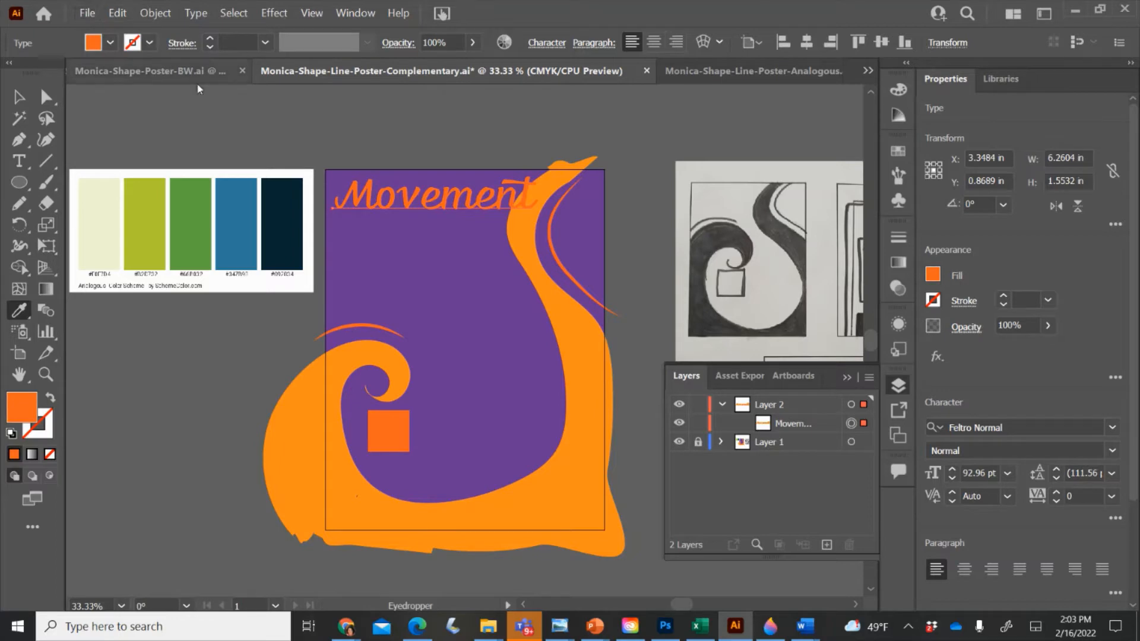
pyautogui.click(150, 43)
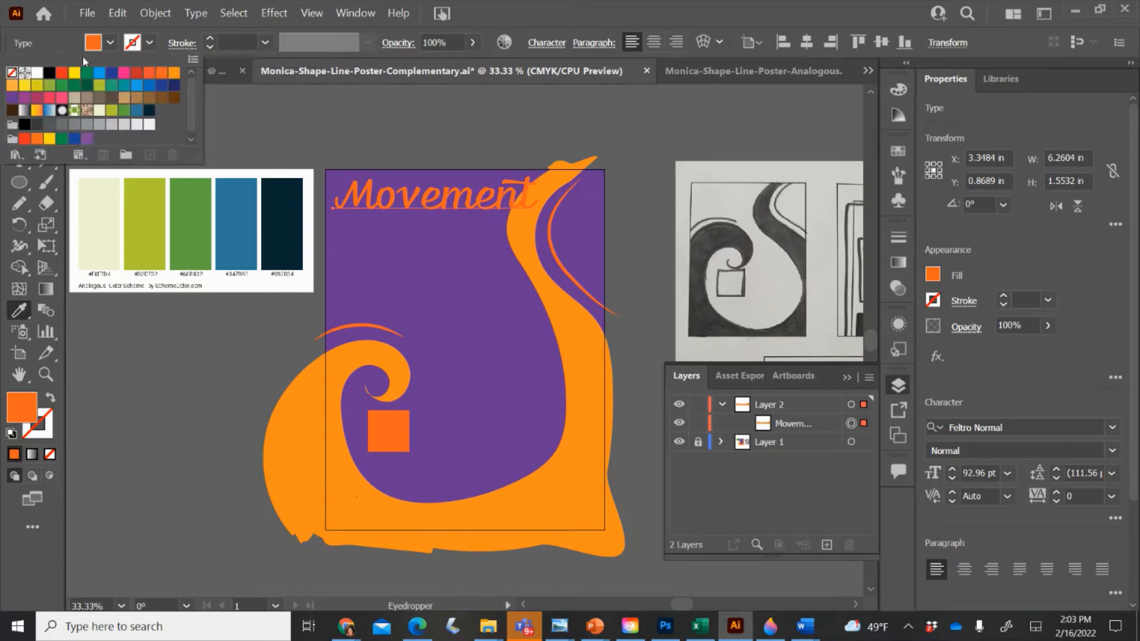
pyautogui.click(162, 73)
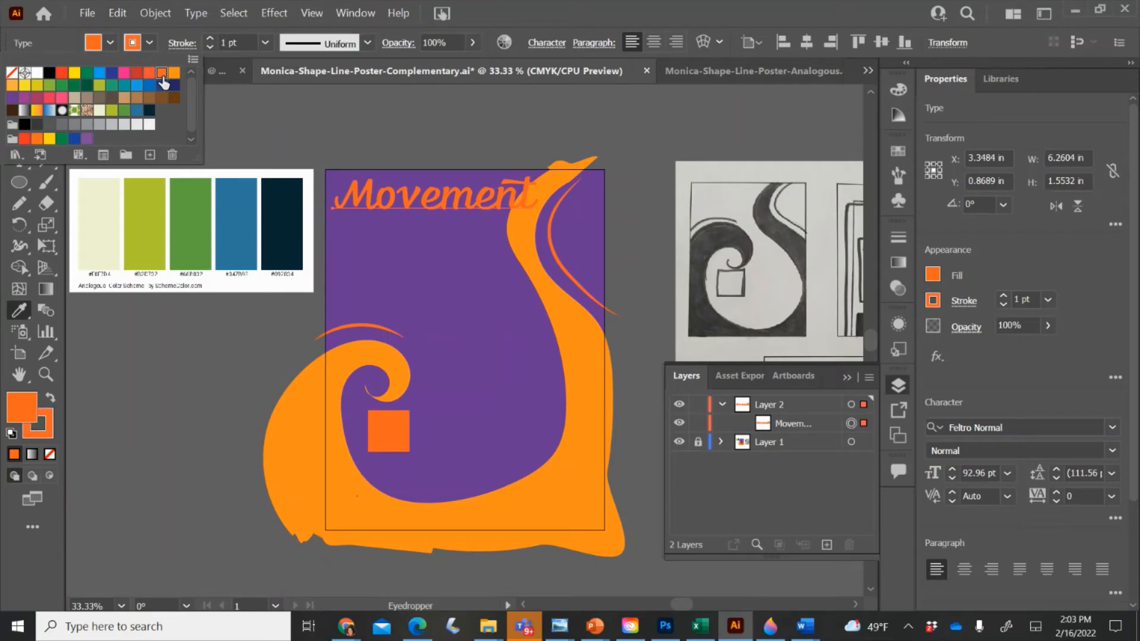
pyautogui.click(210, 39)
pyautogui.click(210, 38)
pyautogui.click(209, 39)
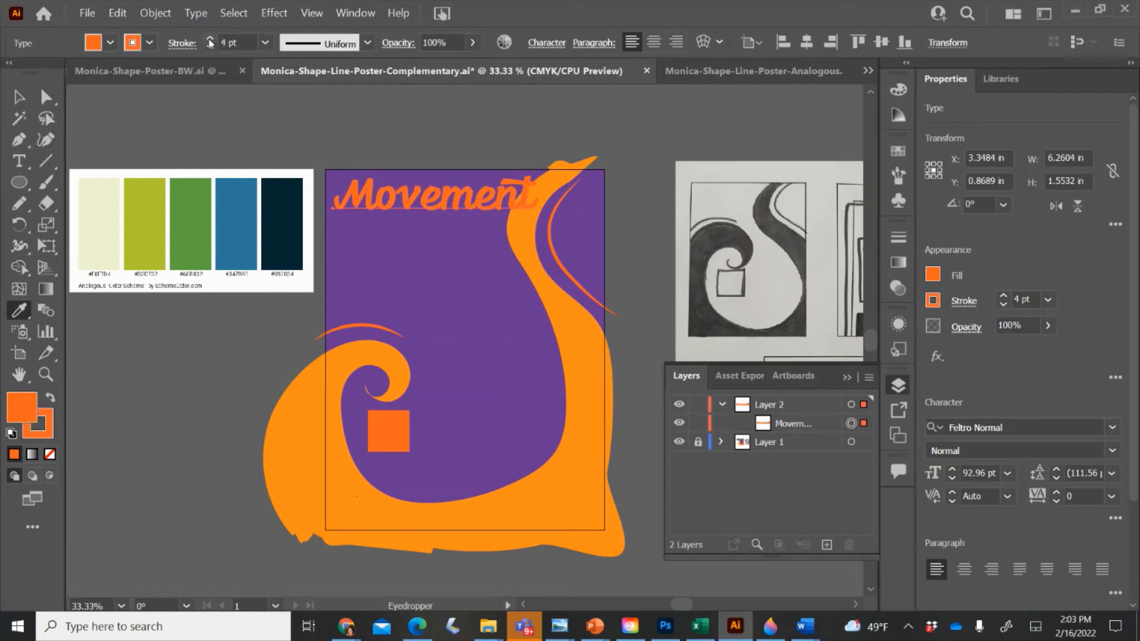
pyautogui.click(210, 48)
pyautogui.click(209, 48)
pyautogui.click(1017, 451)
pyautogui.click(1112, 451)
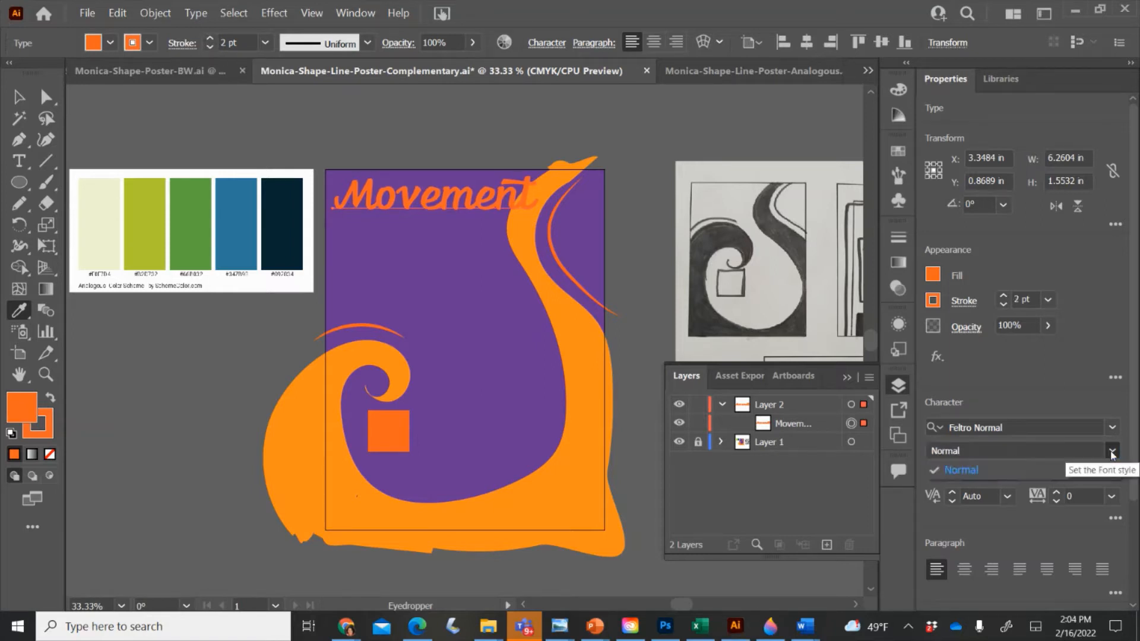
pyautogui.click(1112, 452)
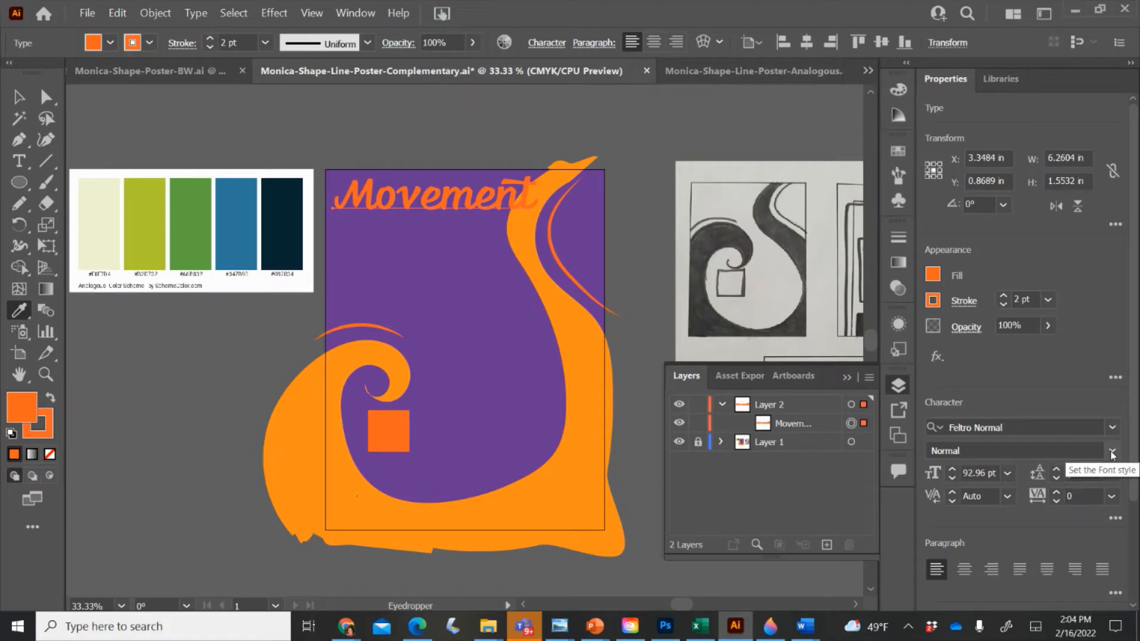
# - Try larger font sizes on the Movement title and set it to 92 pt
pyautogui.click(951, 468)
pyautogui.click(952, 468)
pyautogui.click(951, 468)
pyautogui.click(951, 469)
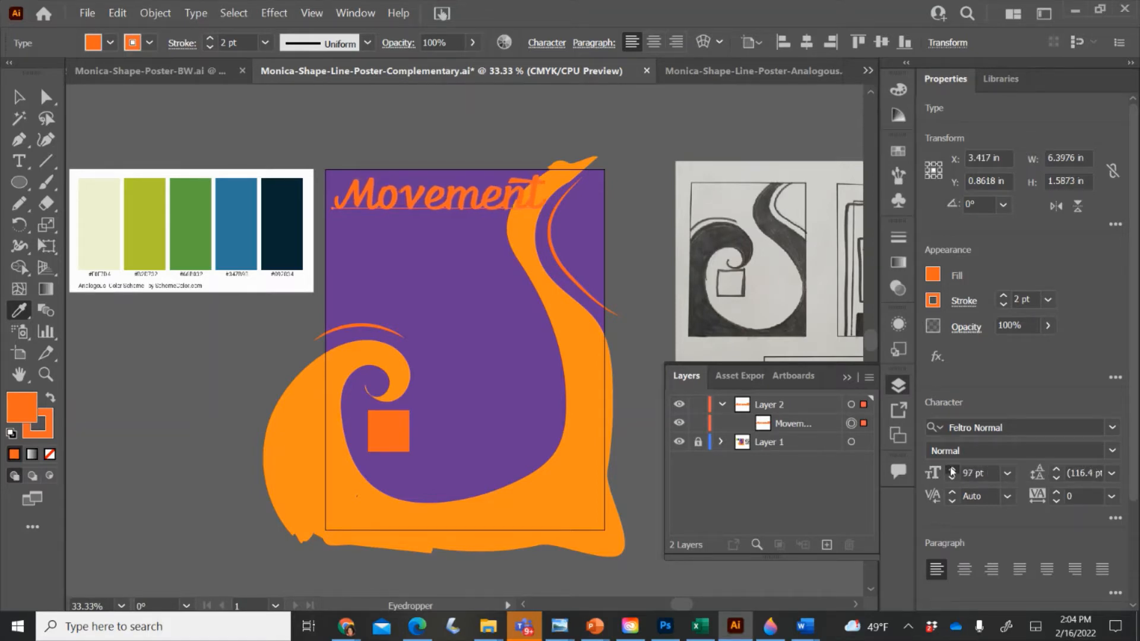
pyautogui.click(951, 468)
pyautogui.click(951, 468)
pyautogui.click(951, 468)
pyautogui.click(951, 468)
pyautogui.click(951, 478)
pyautogui.click(951, 478)
pyautogui.click(951, 478)
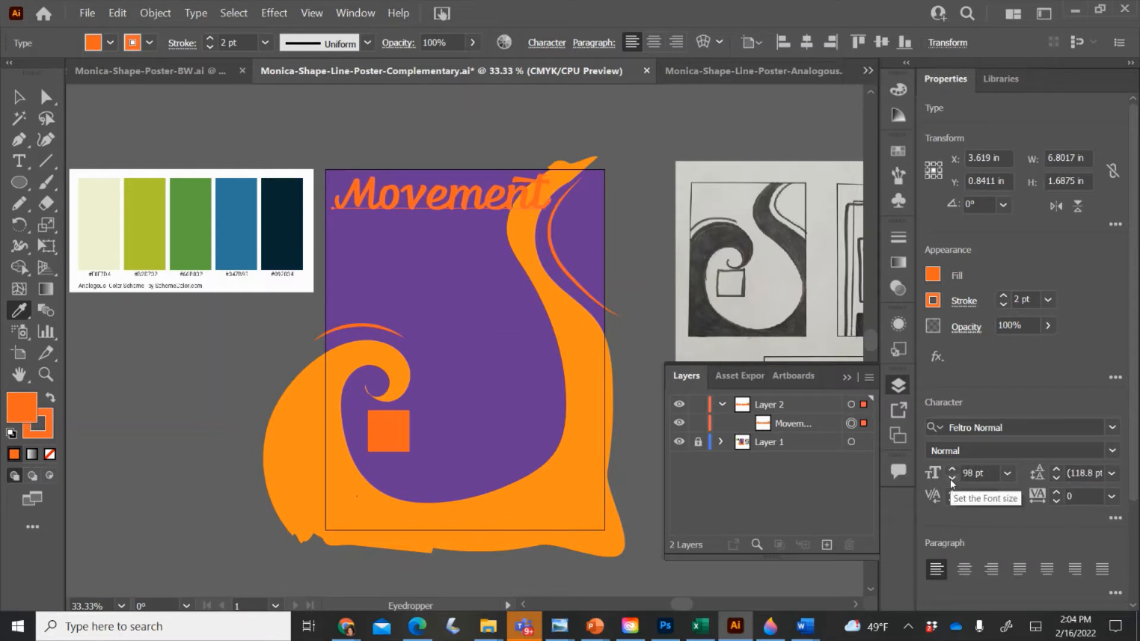
pyautogui.click(951, 478)
pyautogui.click(951, 478)
pyautogui.click(952, 478)
pyautogui.click(951, 478)
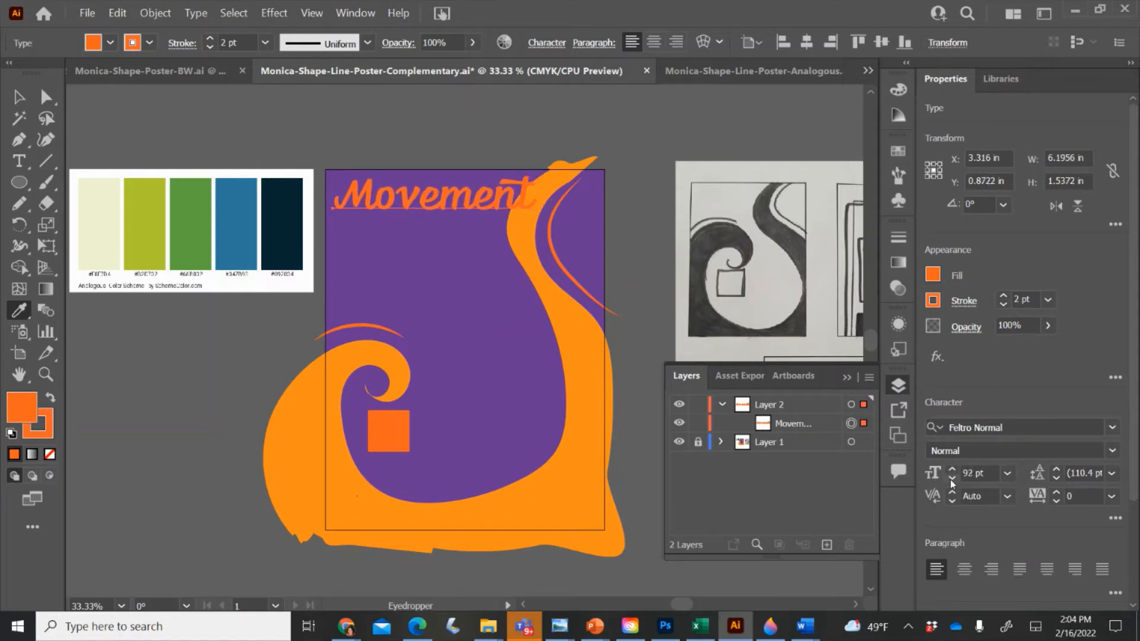
# - Add a separate line of text reading HELLO on the purple background below the Movement title
pyautogui.click(28, 165)
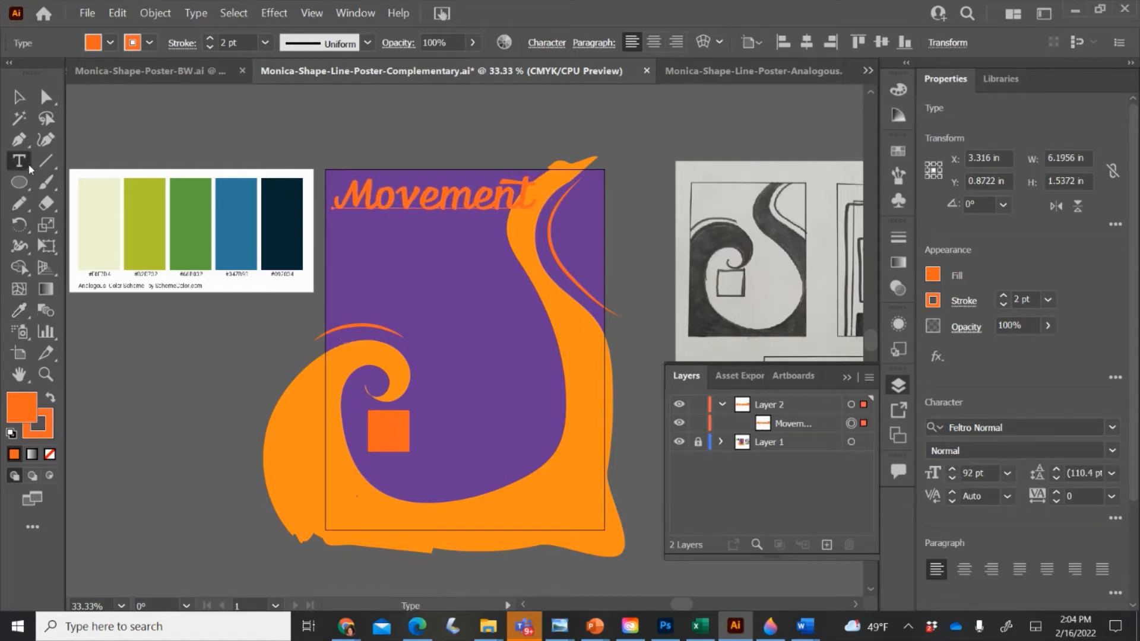
pyautogui.click(376, 282)
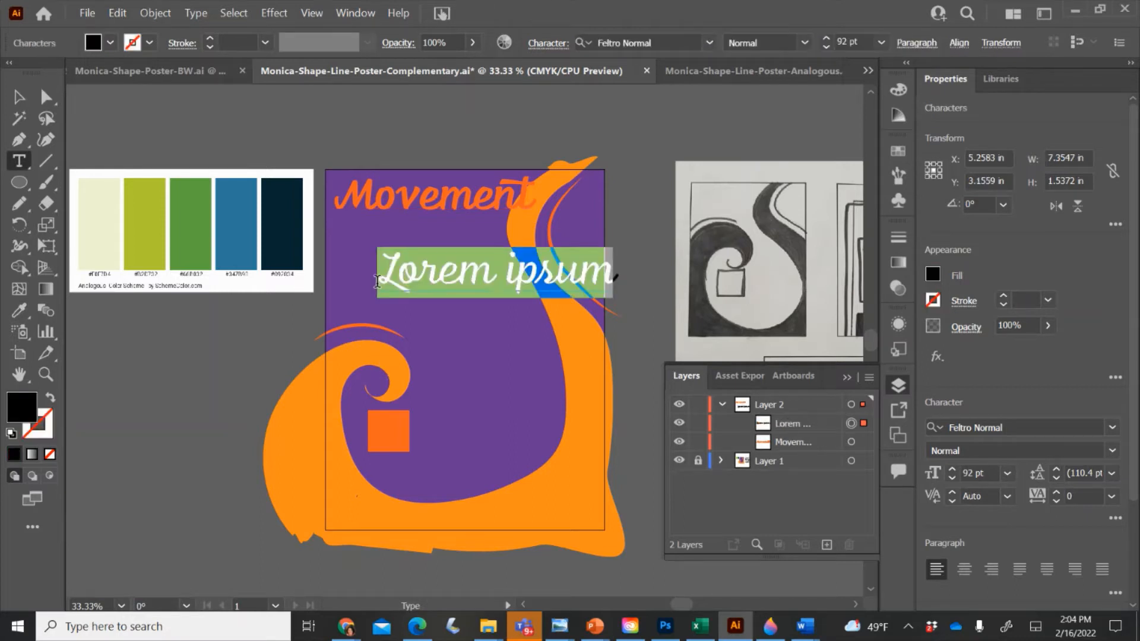
pyautogui.write('HELLP')
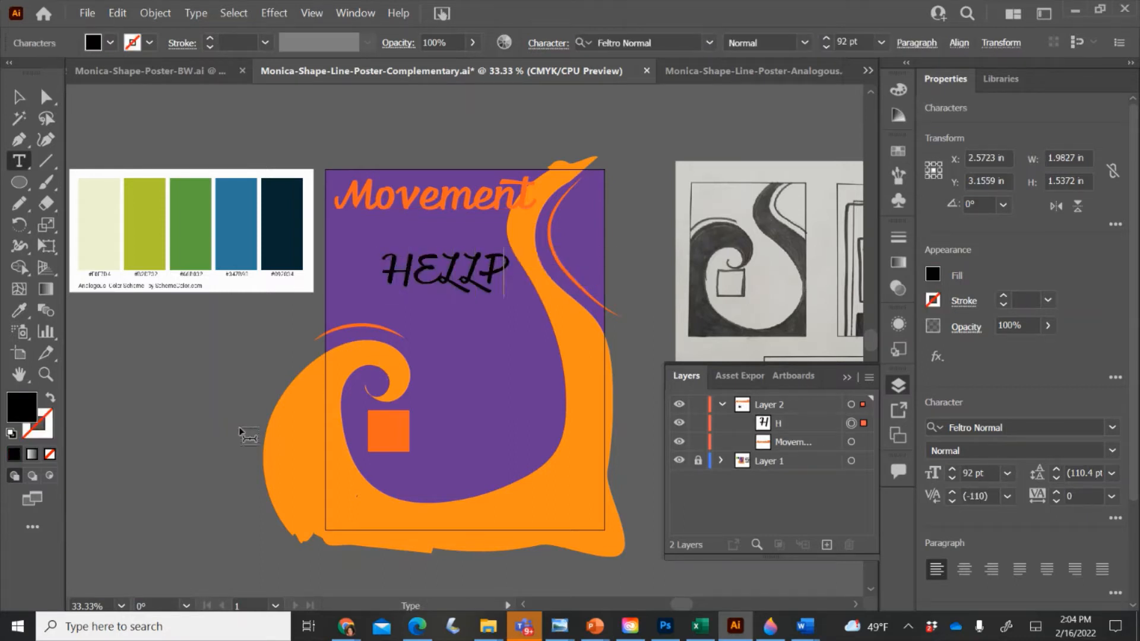
pyautogui.press('BackSpace')
pyautogui.write('O')
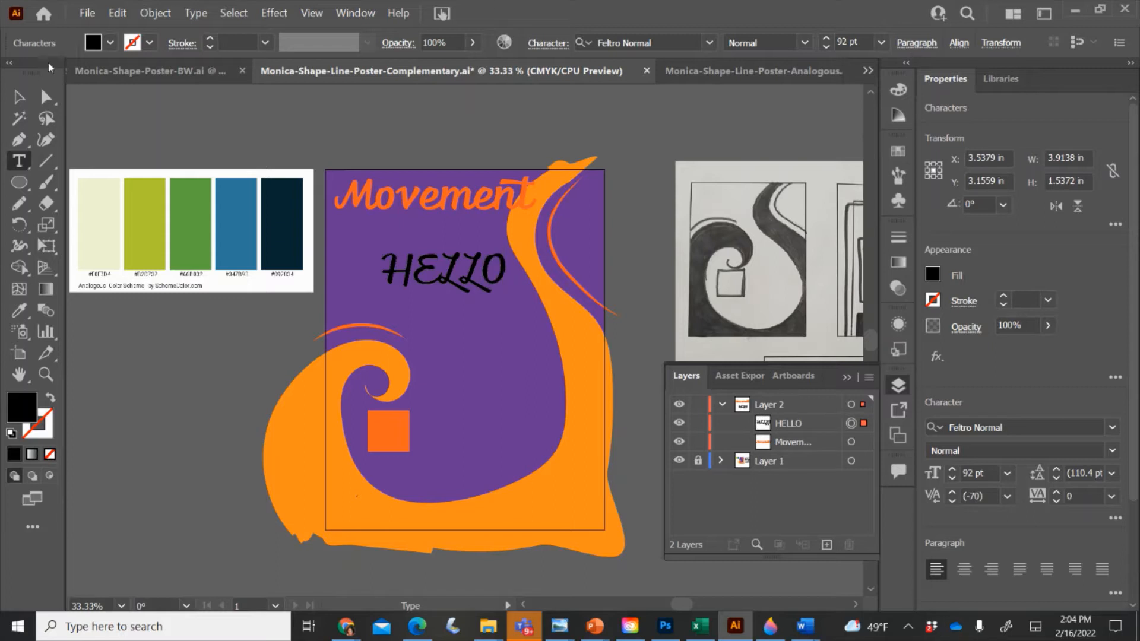
# - Apply the Movement title's orange fill and stroke to the HELLO text by sampling with the Eyedropper
pyautogui.click(18, 97)
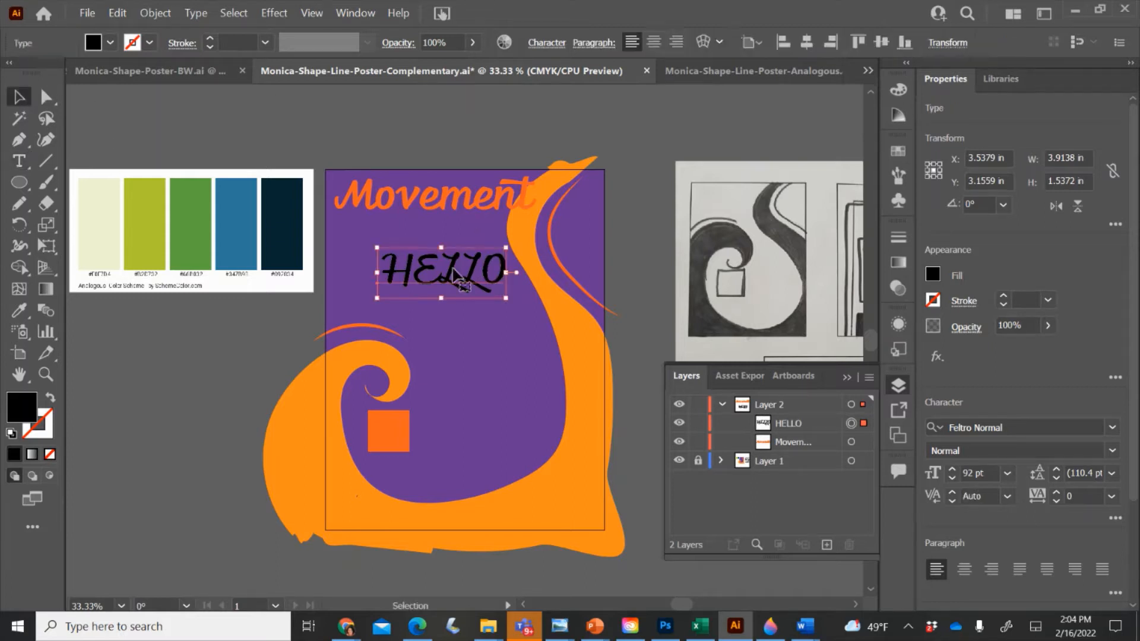
pyautogui.click(19, 310)
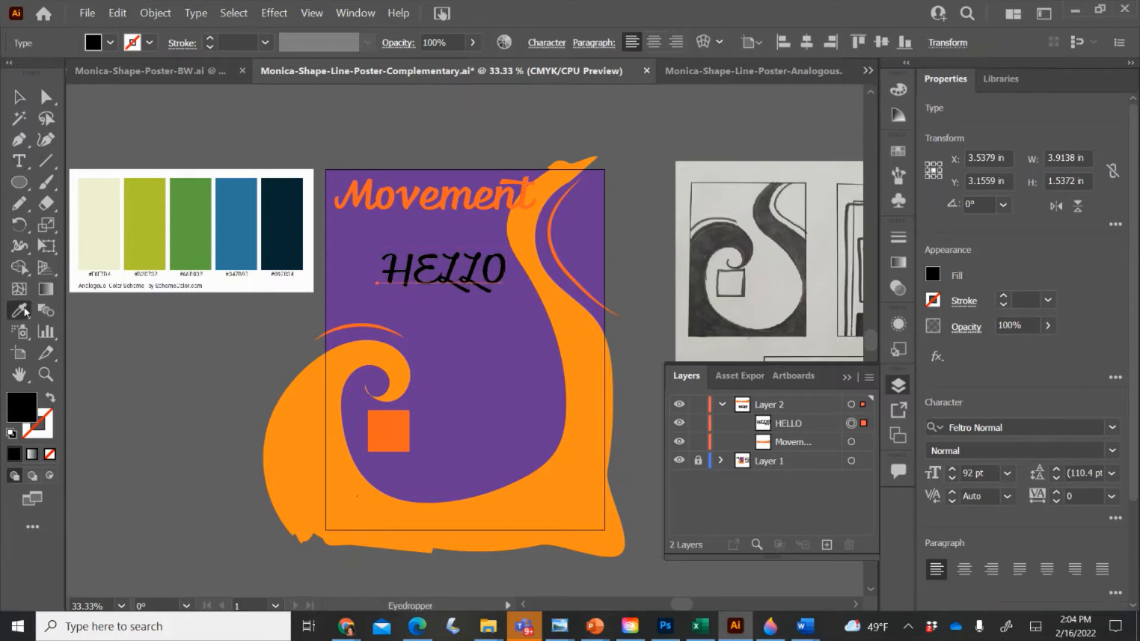
pyautogui.click(413, 196)
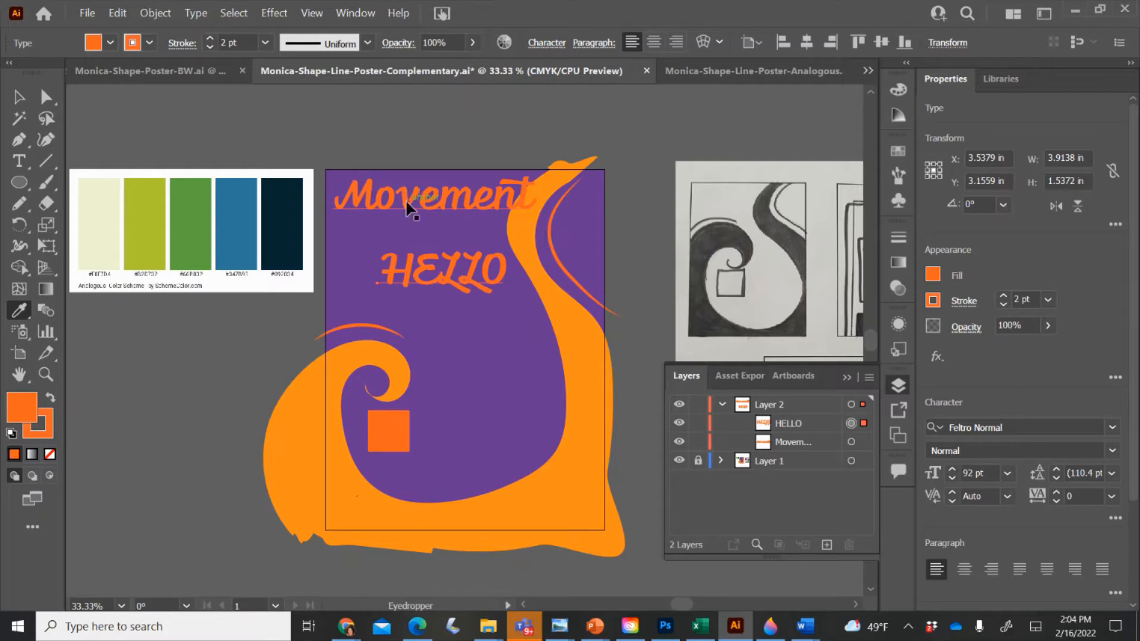
# - Undo the sampled style on the HELLO text and delete the HELLO text
pyautogui.hotkey('ctrl', 'z')
pyautogui.press('Delete')
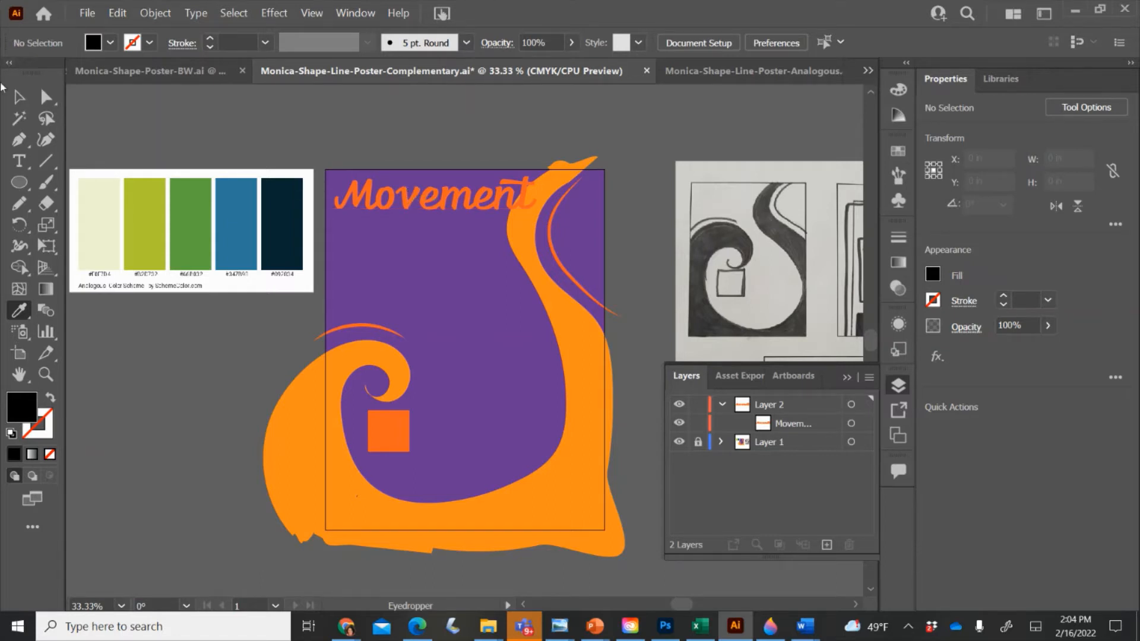
pyautogui.moveTo(354, 634)
pyautogui.click(20, 96)
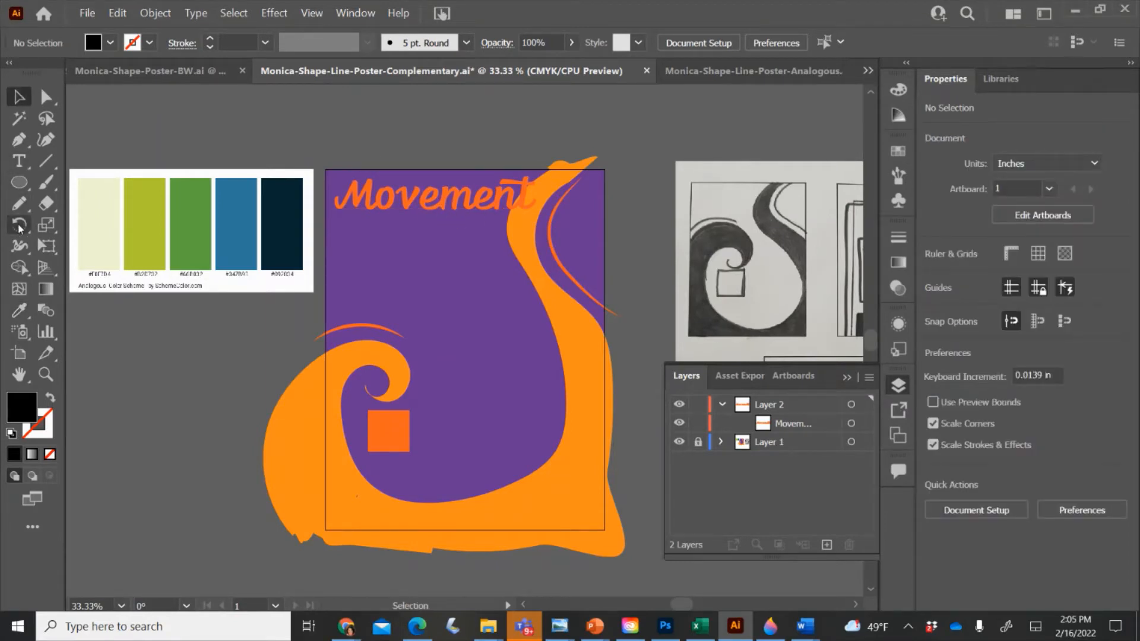
# - Draw a black ellipse about 5.05 in wide and 4.86 in high beside the poster's lower left side
pyautogui.click(22, 162)
pyautogui.click(23, 164)
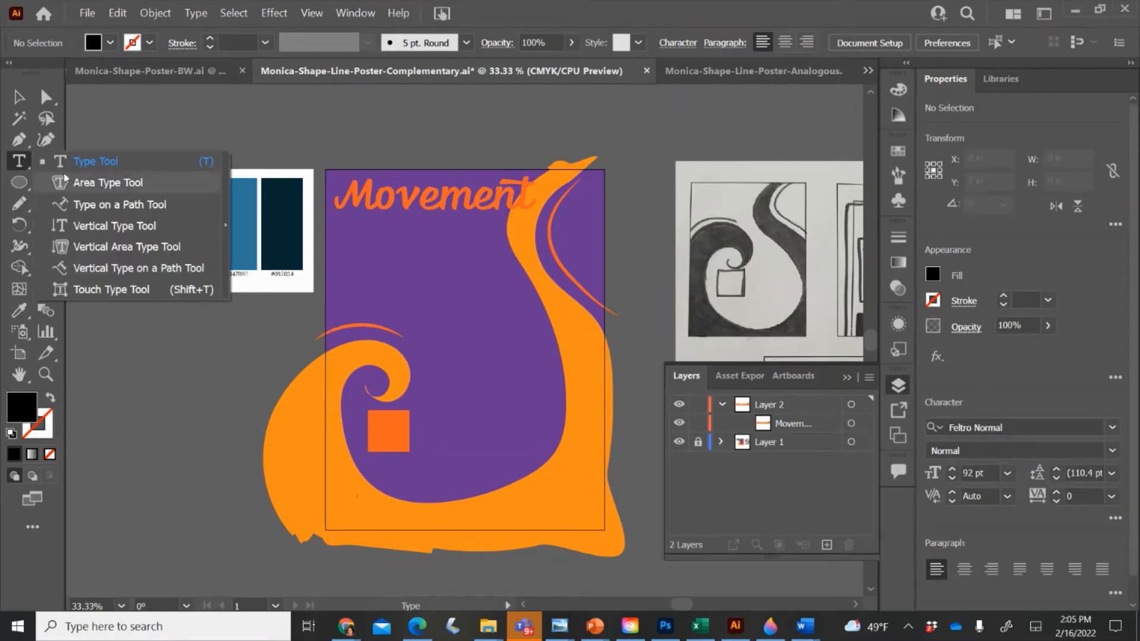
pyautogui.click(69, 183)
pyautogui.click(19, 182)
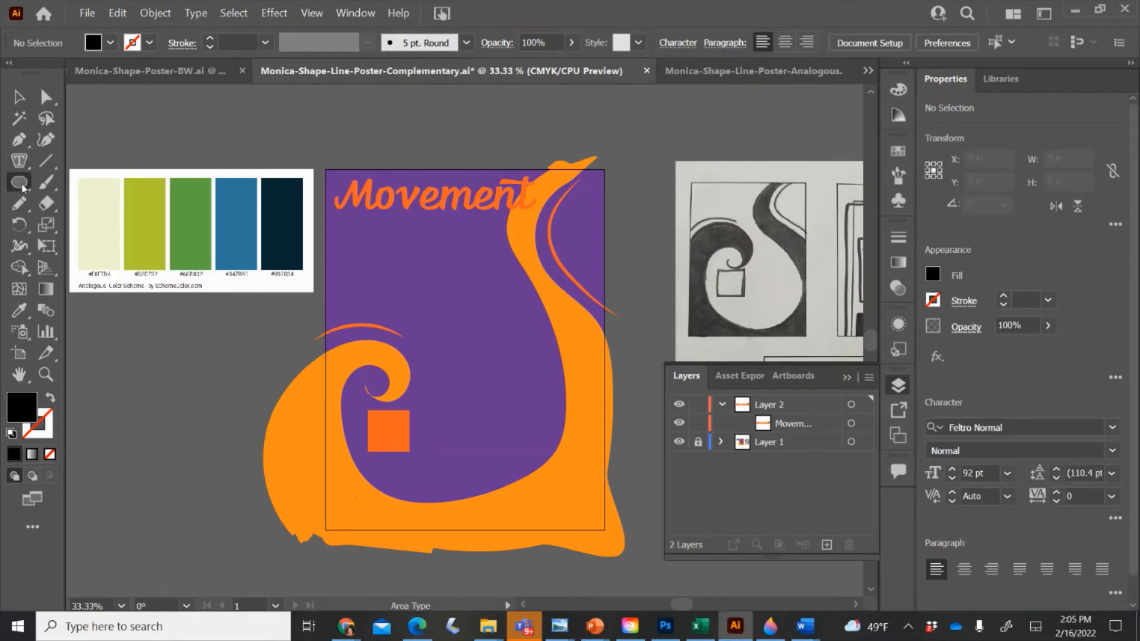
pyautogui.moveTo(114, 359); pyautogui.dragTo(280, 519)
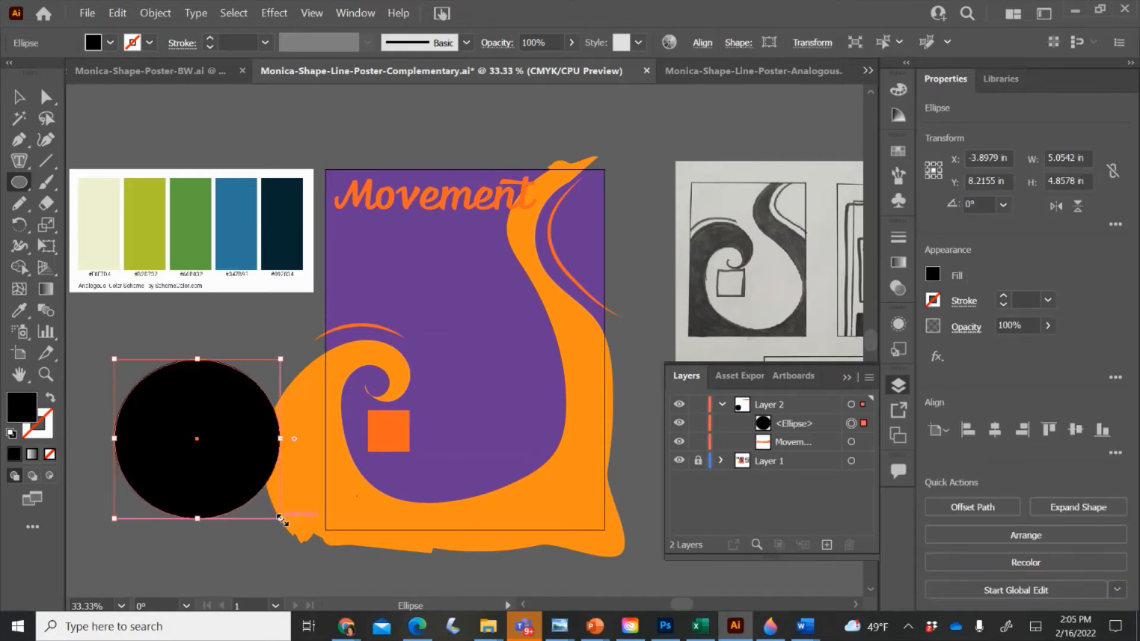
# - Turn the black ellipse into an Area Type container and enter random filler text inside it
pyautogui.click(22, 160)
pyautogui.click(178, 381)
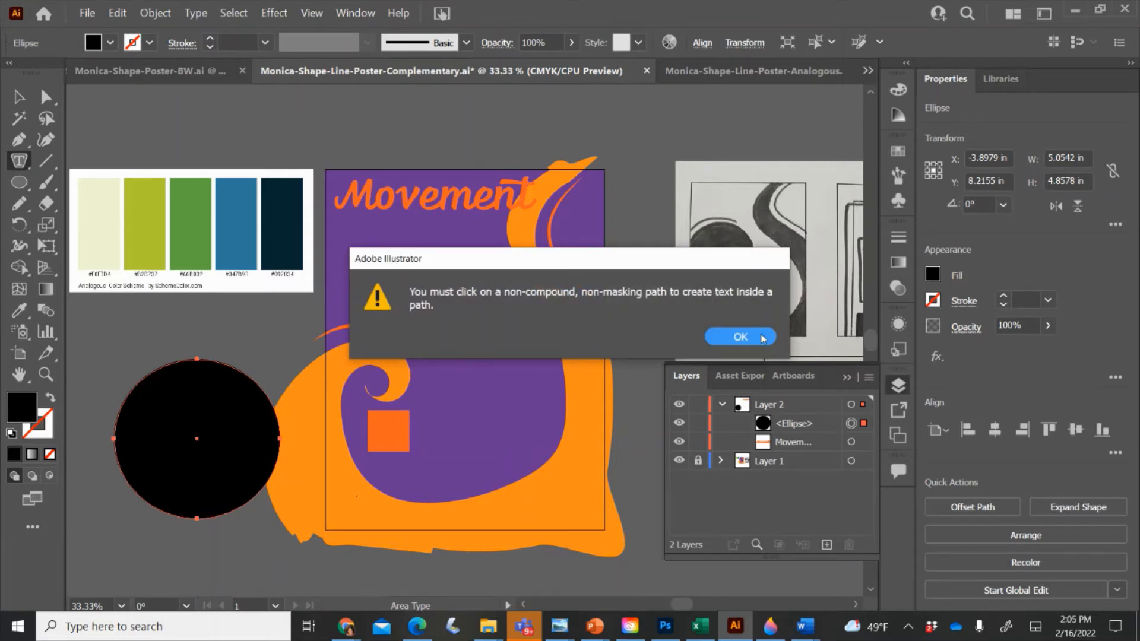
pyautogui.click(762, 338)
pyautogui.click(185, 401)
pyautogui.click(748, 334)
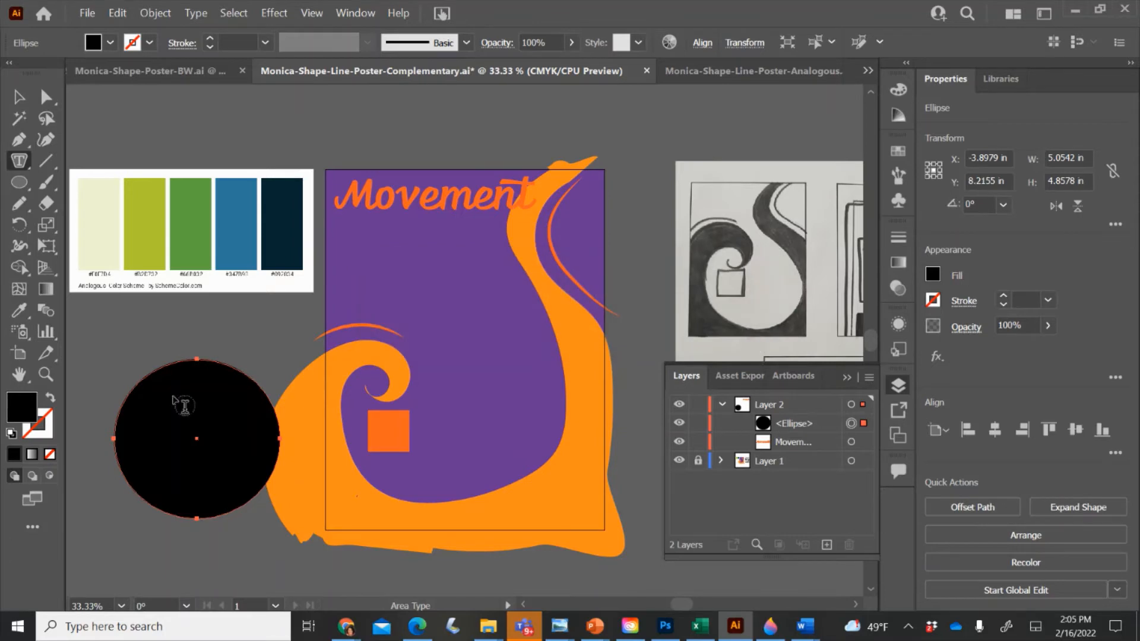
pyautogui.click(167, 366)
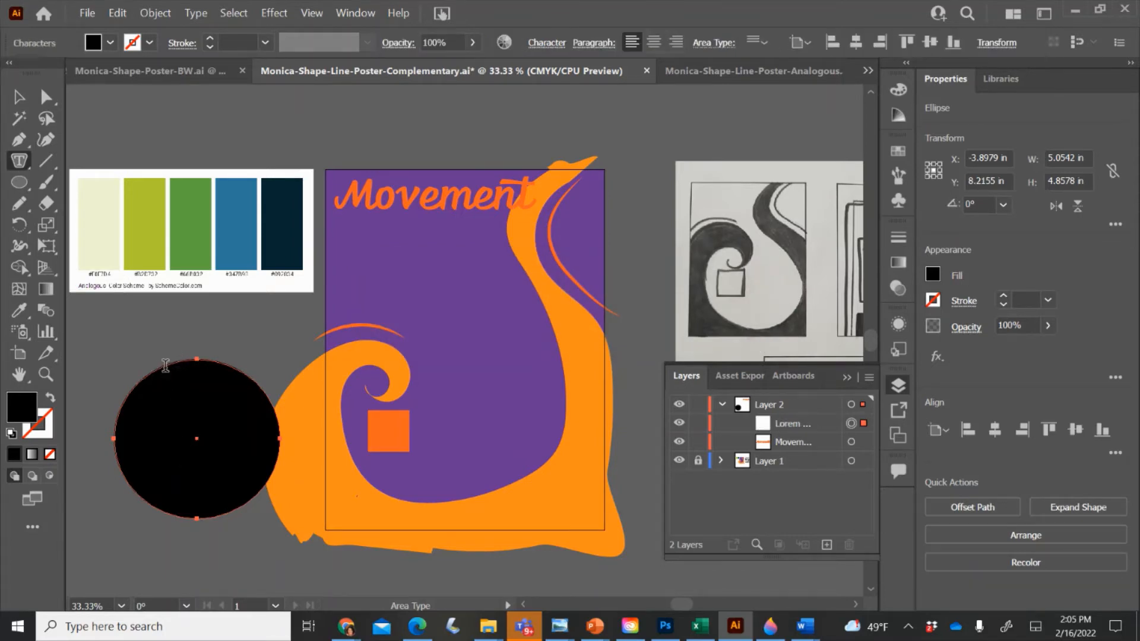
pyautogui.write('Lorjksdhfem')
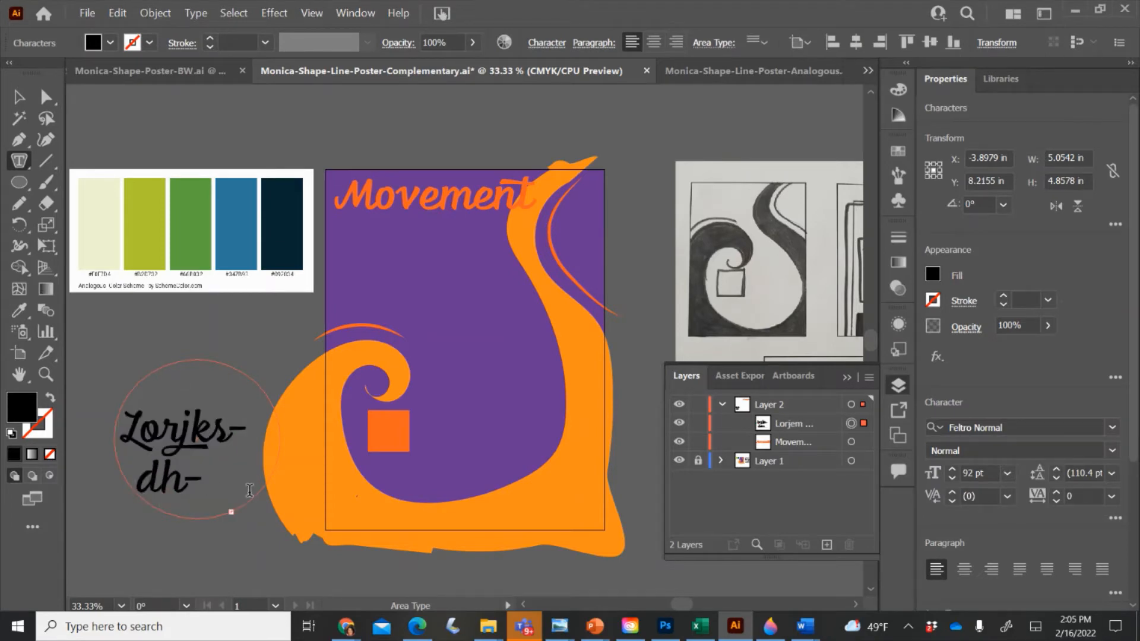
# - Reduce the large filler text inside the circle to 10 pt
pyautogui.moveTo(222, 484); pyautogui.dragTo(135, 386)
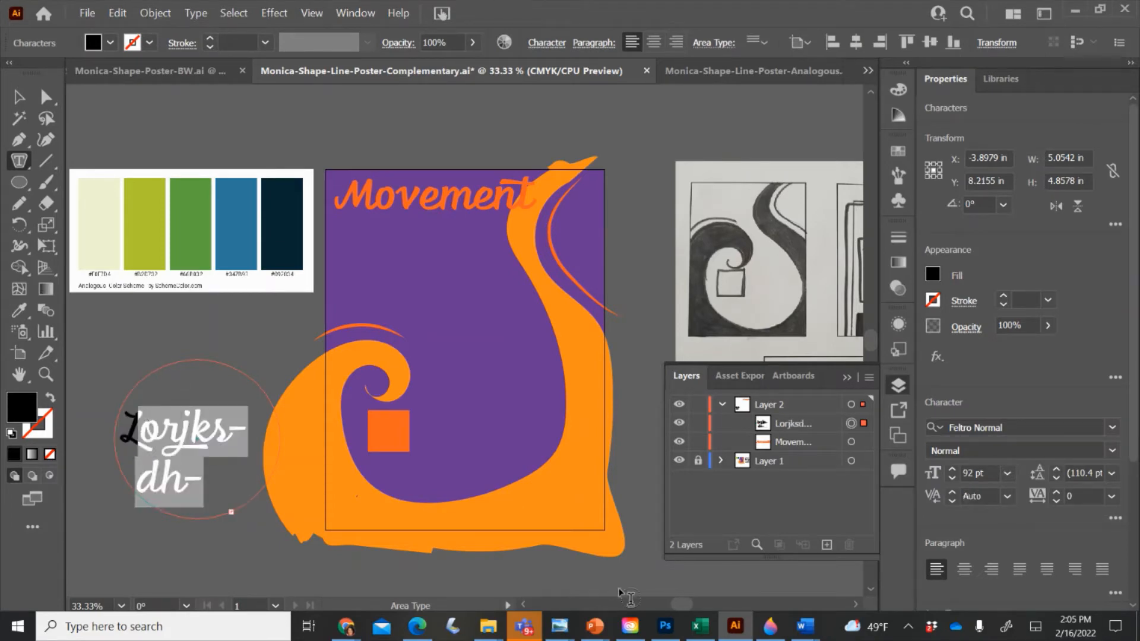
pyautogui.click(1008, 473)
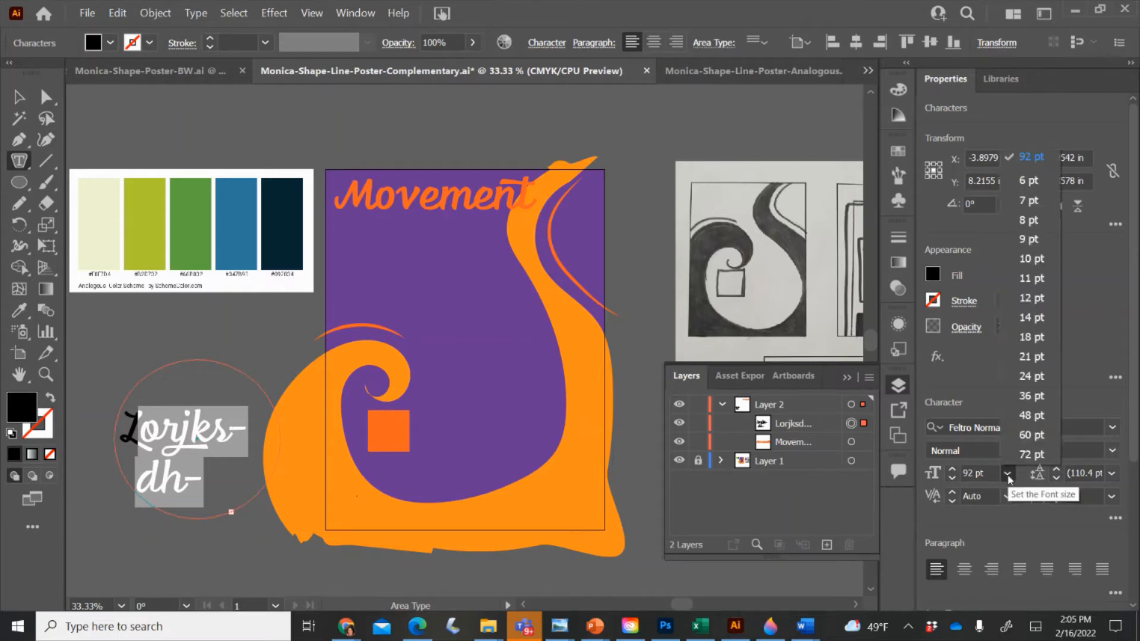
pyautogui.click(1039, 260)
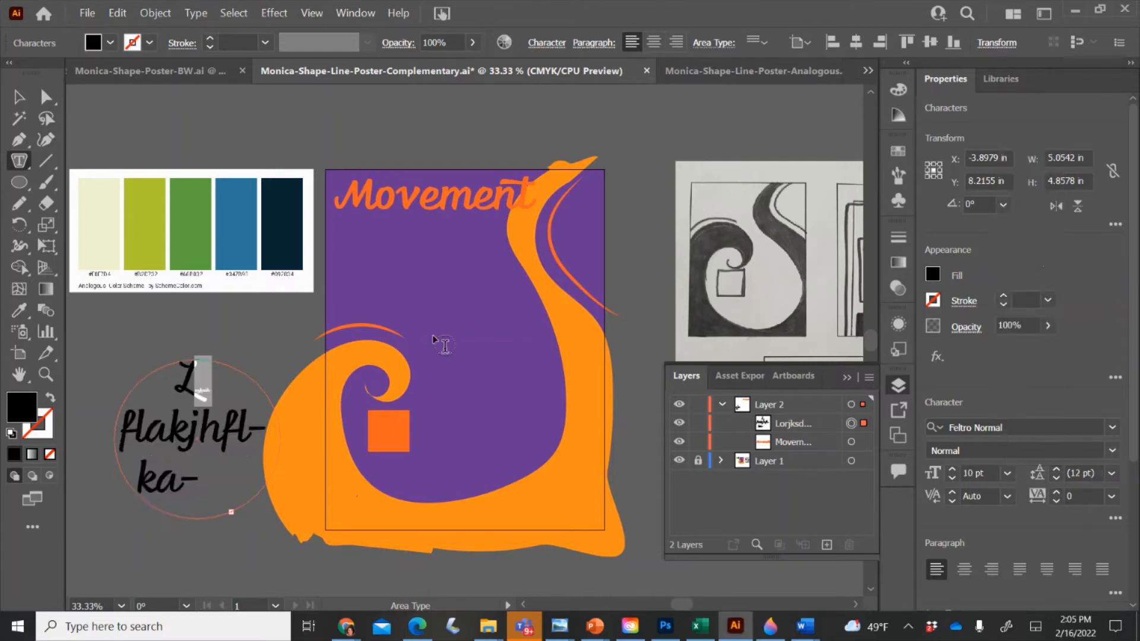
pyautogui.moveTo(155, 480); pyautogui.dragTo(177, 365)
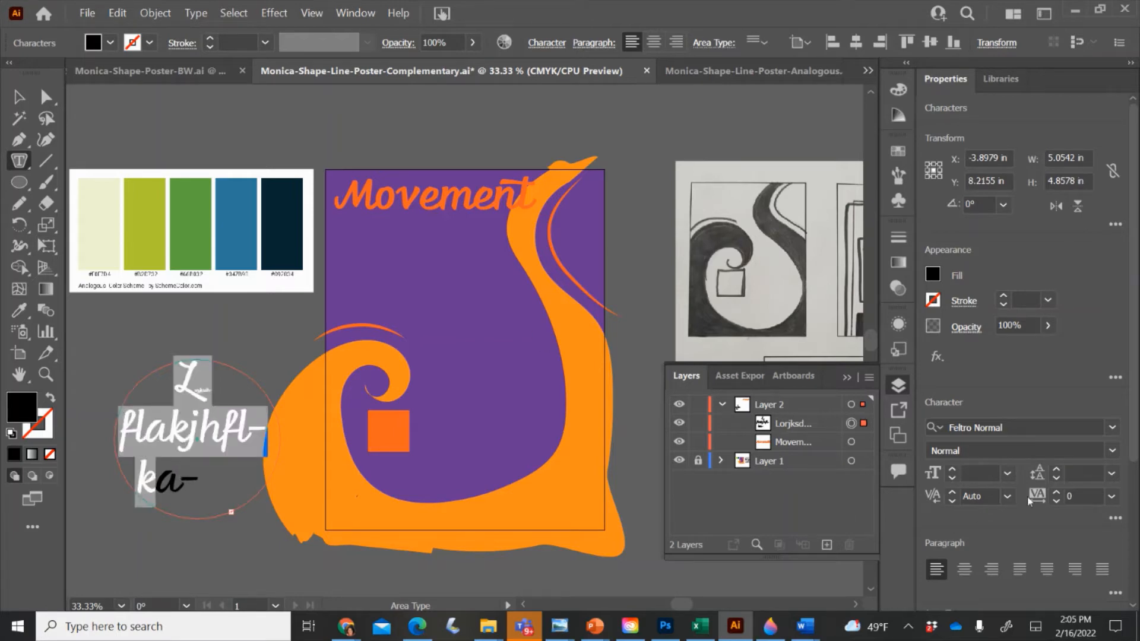
pyautogui.click(1008, 473)
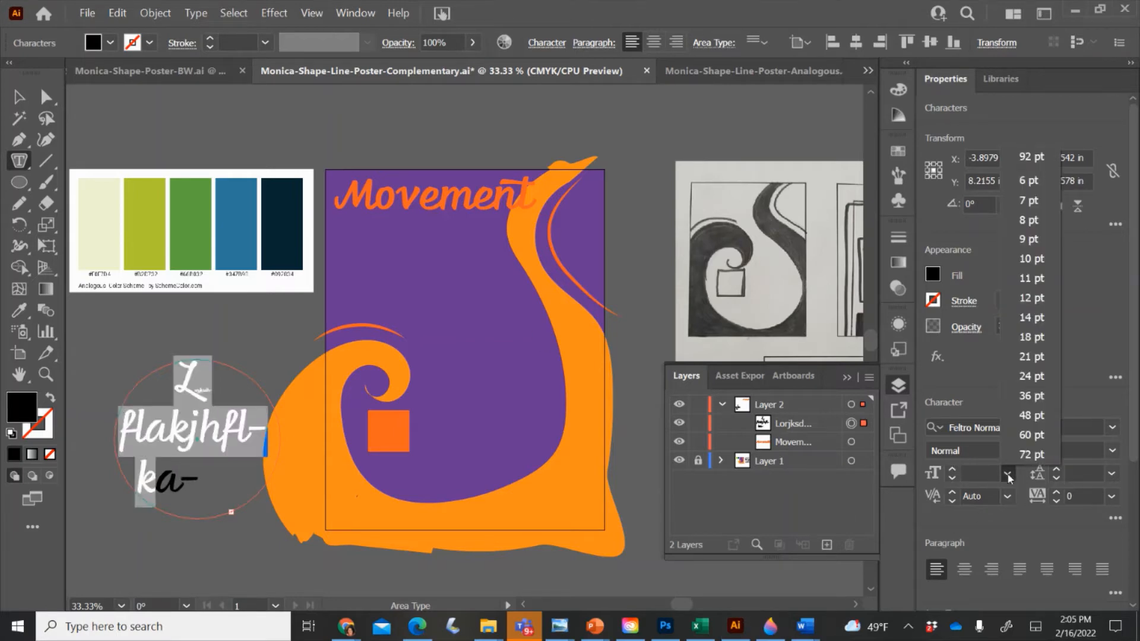
pyautogui.click(1036, 265)
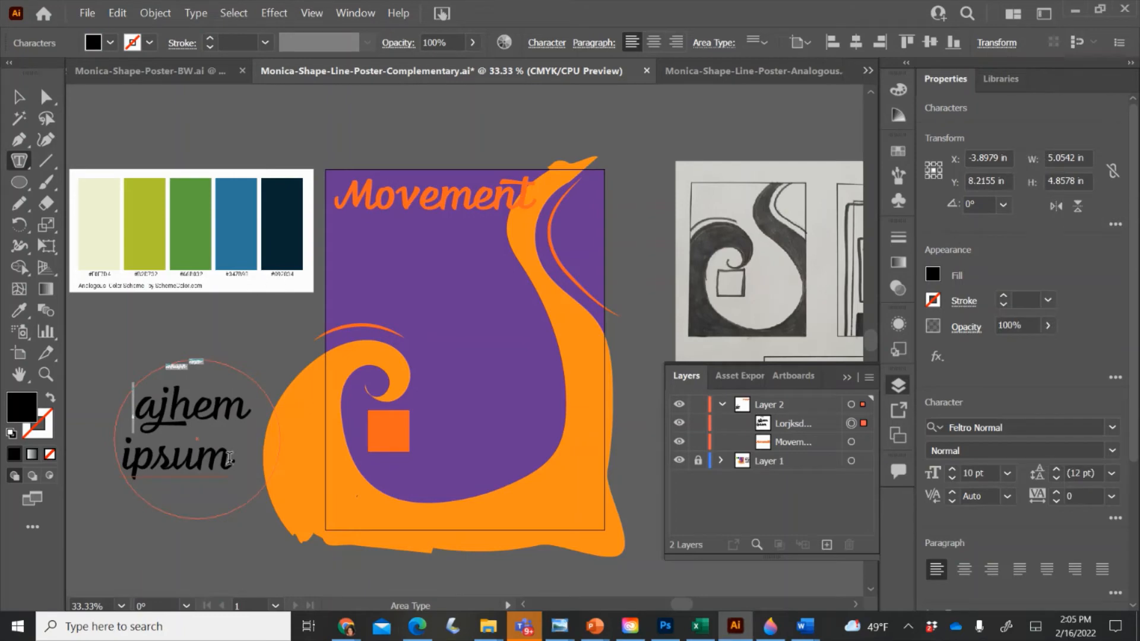
pyautogui.tripleClick(198, 455)
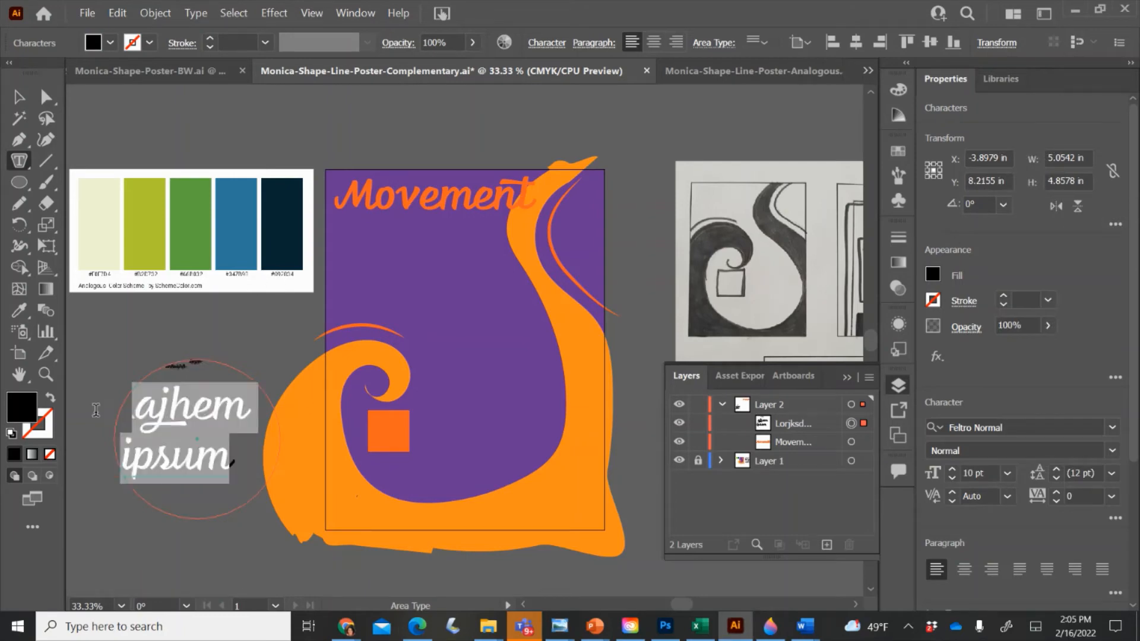
pyautogui.click(1007, 473)
pyautogui.press('Escape')
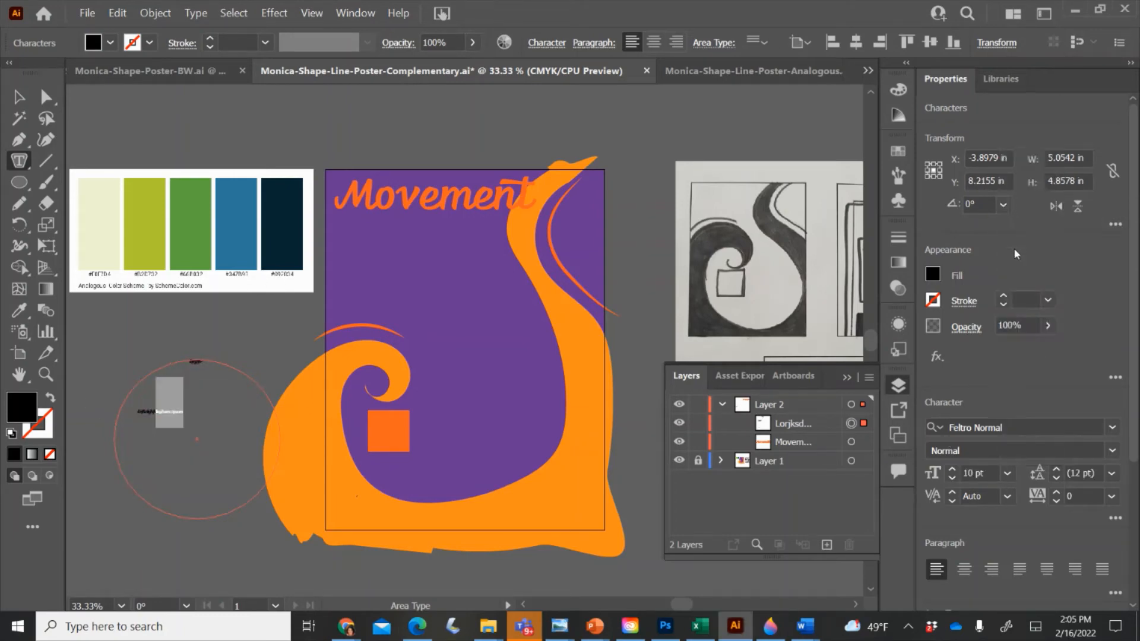
# - Add several more lines of random 10 pt filler text inside the circle's Area Type container
pyautogui.click(177, 416)
pyautogui.write('jfkdlsajfkd lsajfkdlsa jfkdlsajfkdl sajfkdlsa')
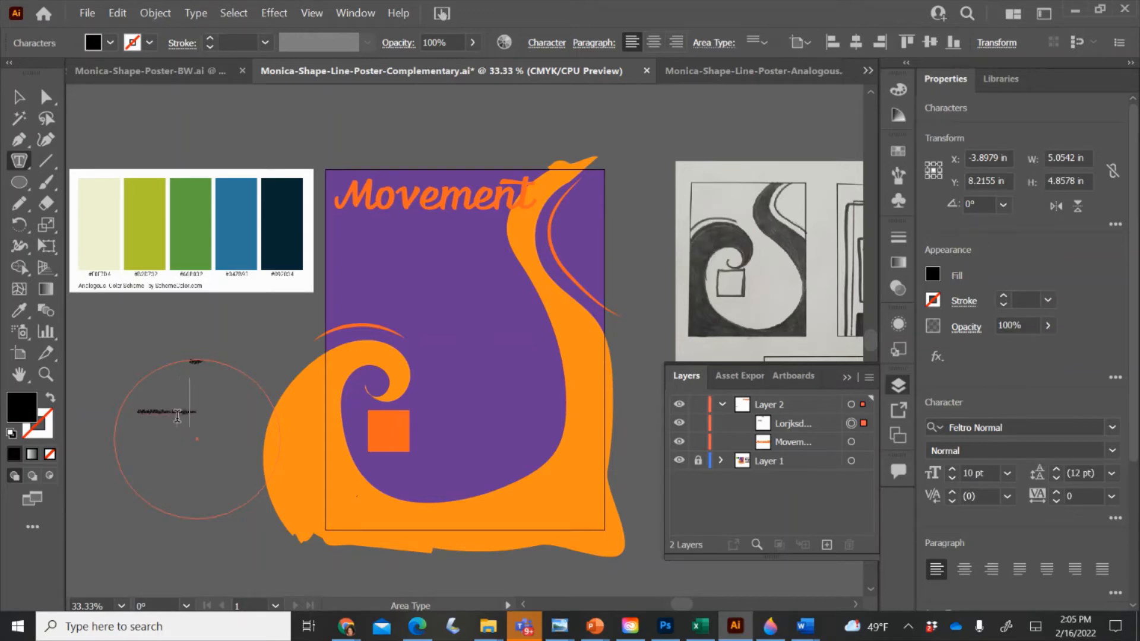
pyautogui.write('jfkdlsajfkd lsajfkdlsa jfkdlsa')
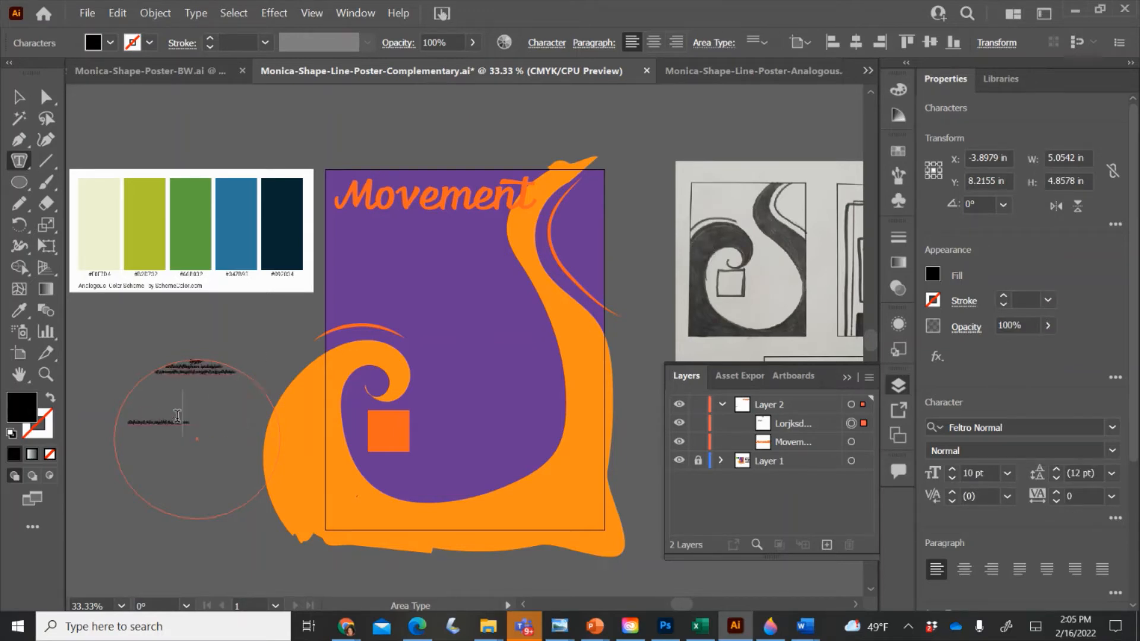
pyautogui.write('jfkdlsajfkd lsajfkdlsa jfkdlsajfkdl sajfkdlsa')
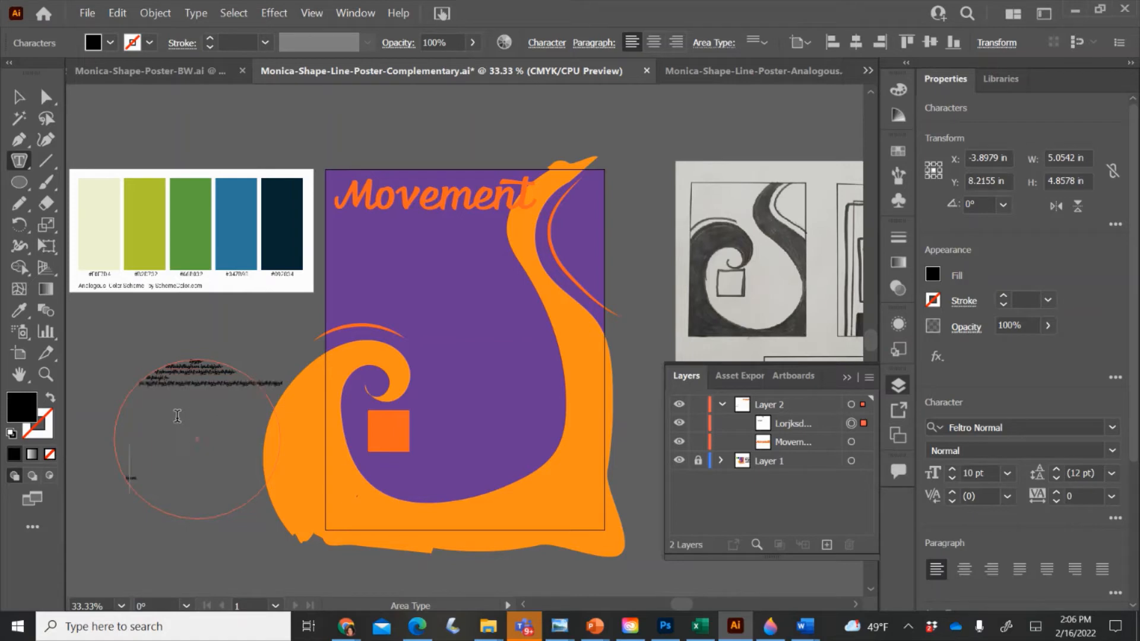
pyautogui.press('Escape')
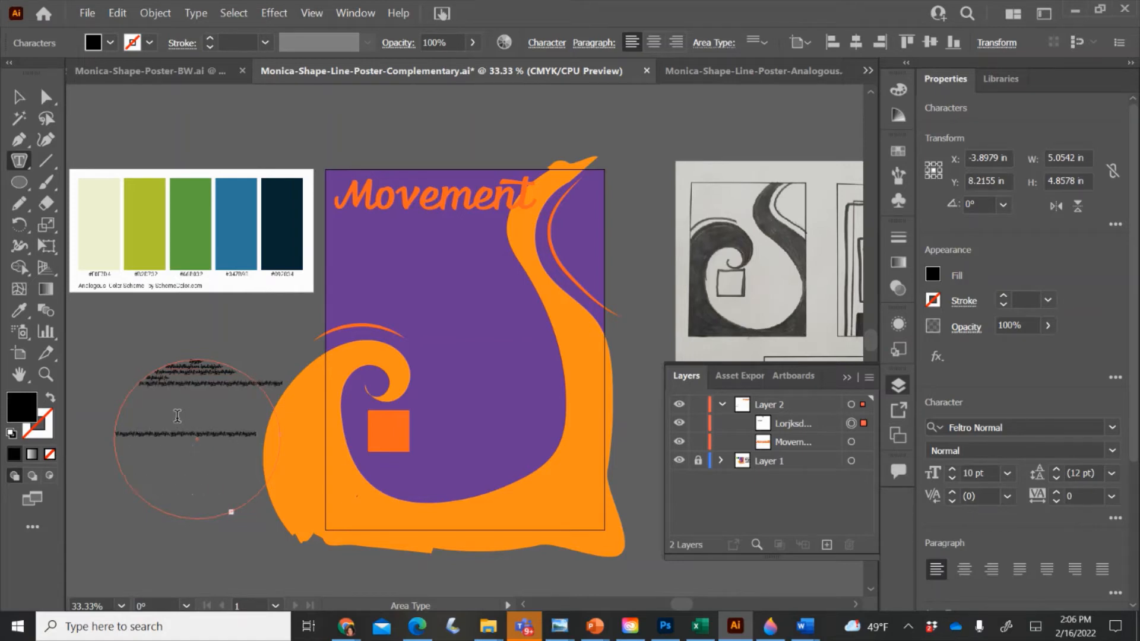
# - Delete the circle containing the filler text
pyautogui.press('v')
pyautogui.click(216, 386)
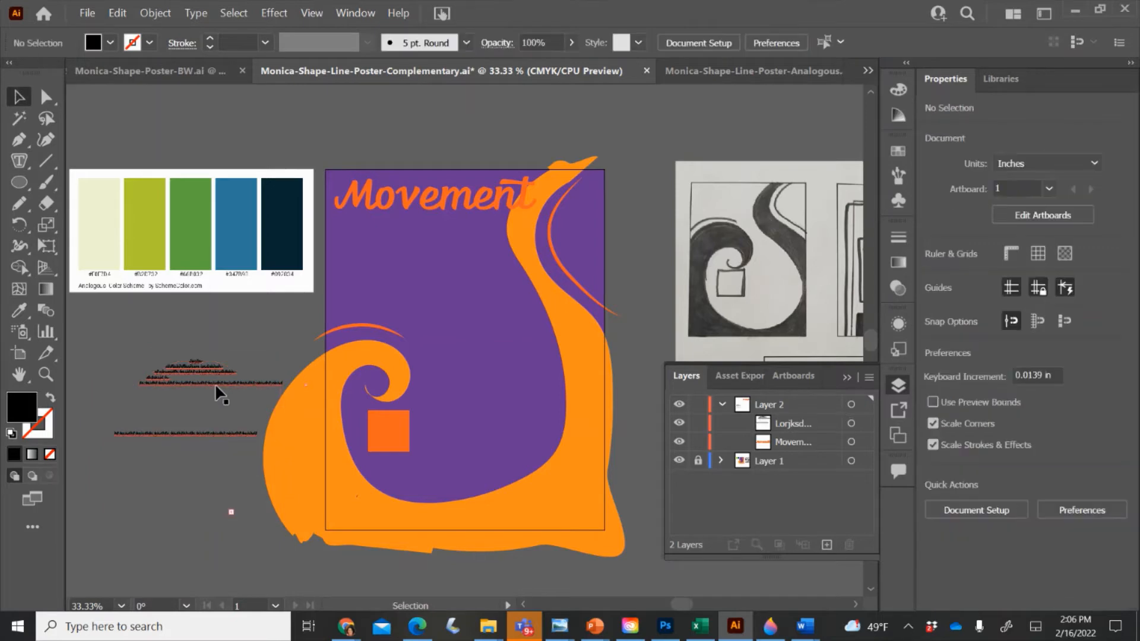
pyautogui.click(215, 388)
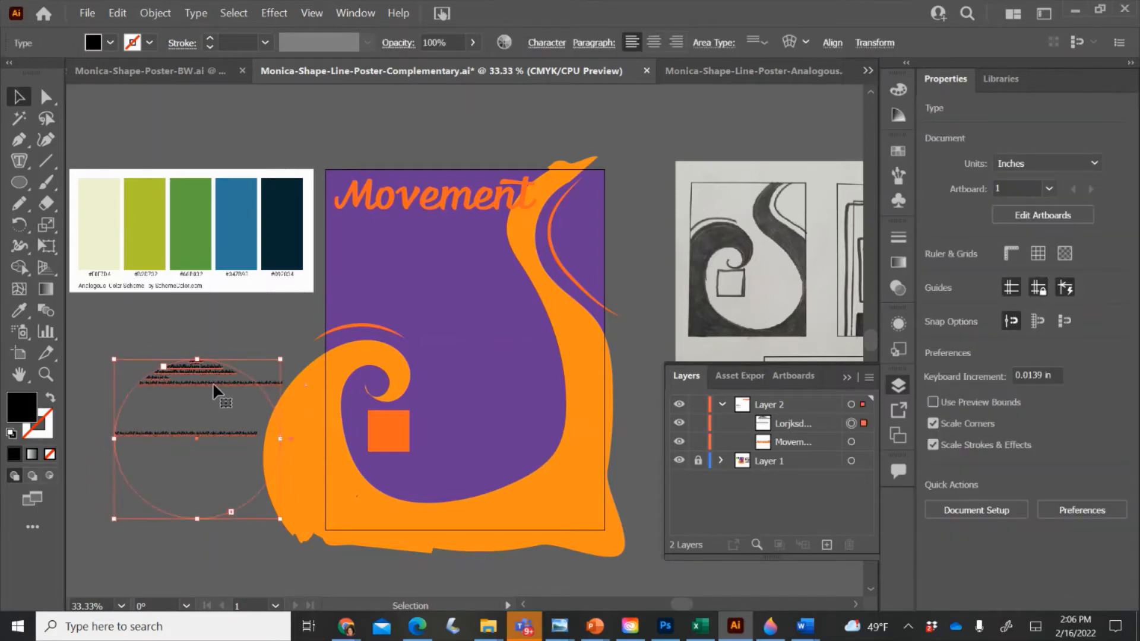
pyautogui.press('Delete')
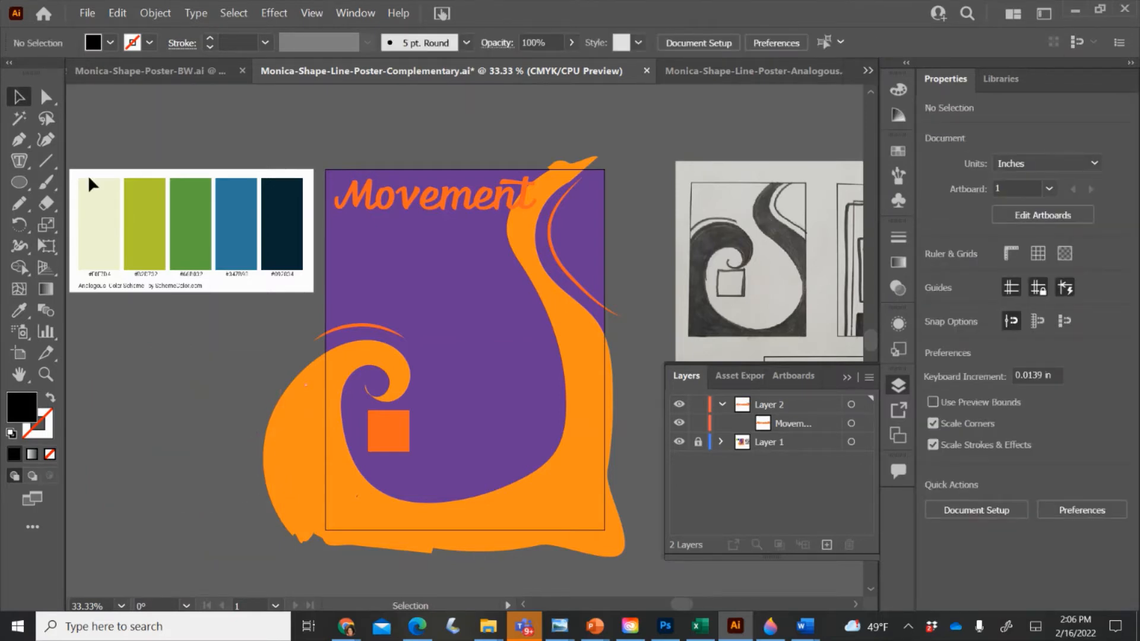
# - Draw a freehand Pencil path about 4.42 in wide and 8.51 in high, following the orange shape's inner curve from below the square up toward the neck
pyautogui.click(17, 184)
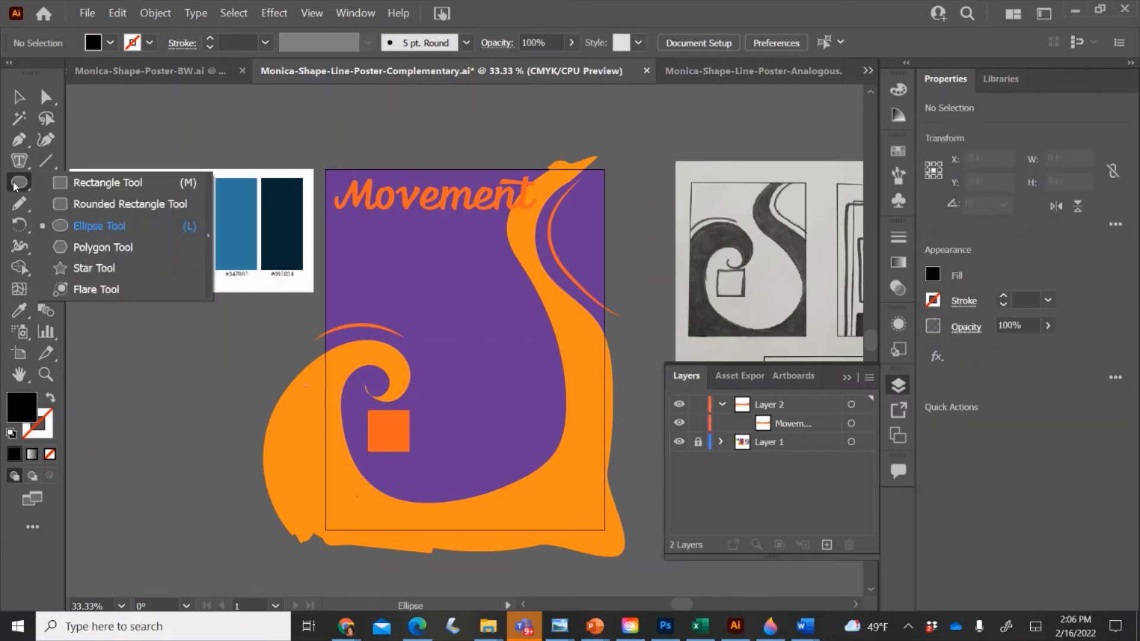
pyautogui.click(16, 168)
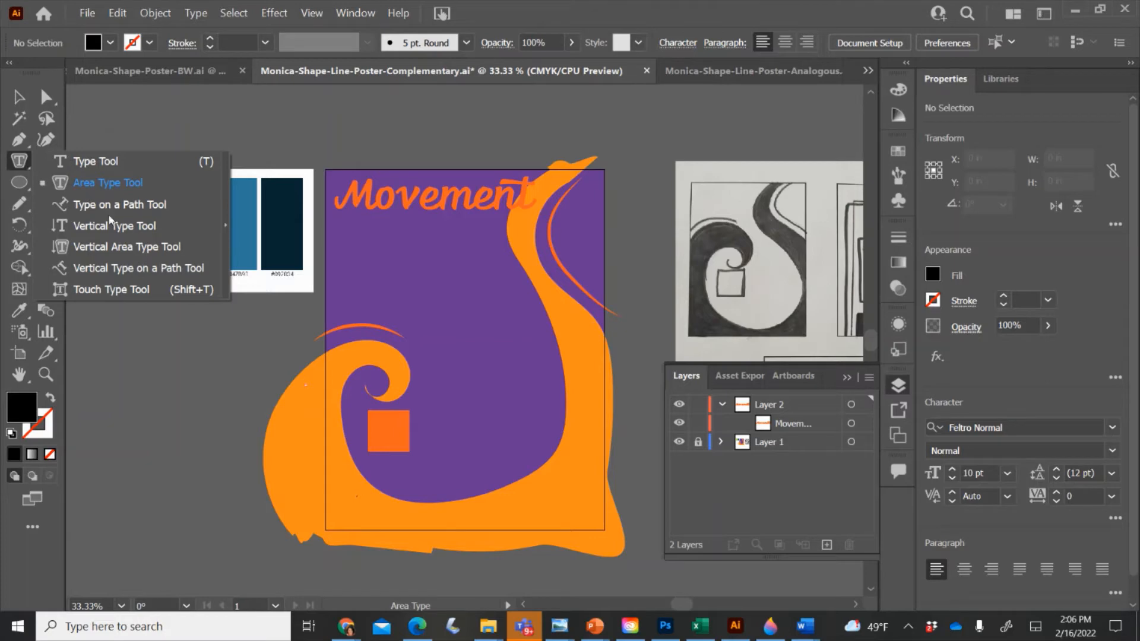
pyautogui.click(104, 206)
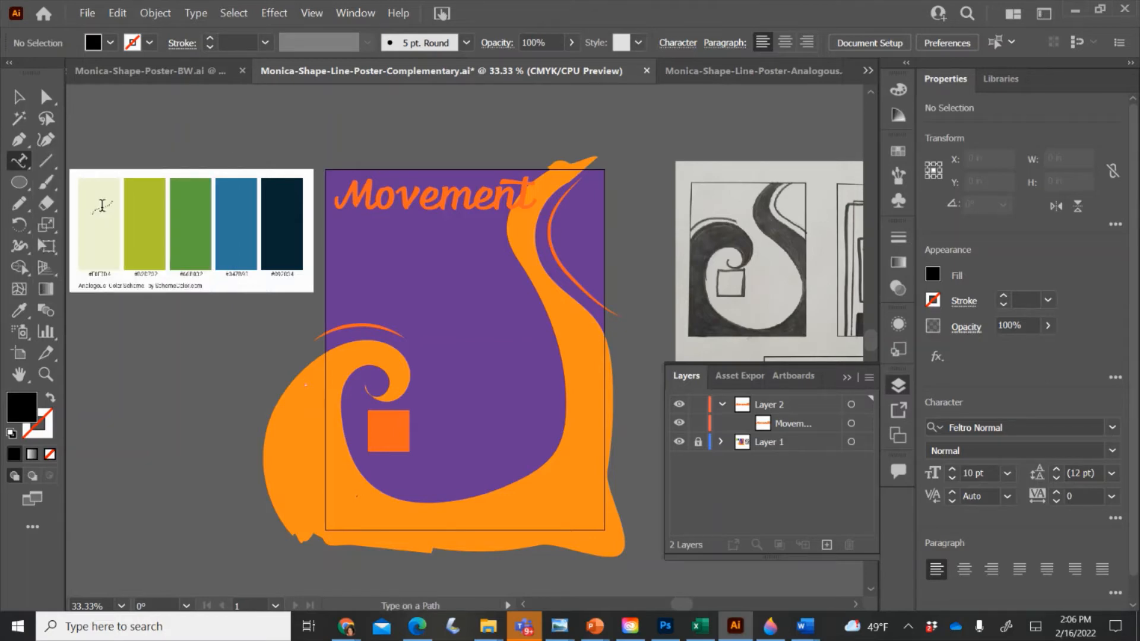
pyautogui.click(19, 203)
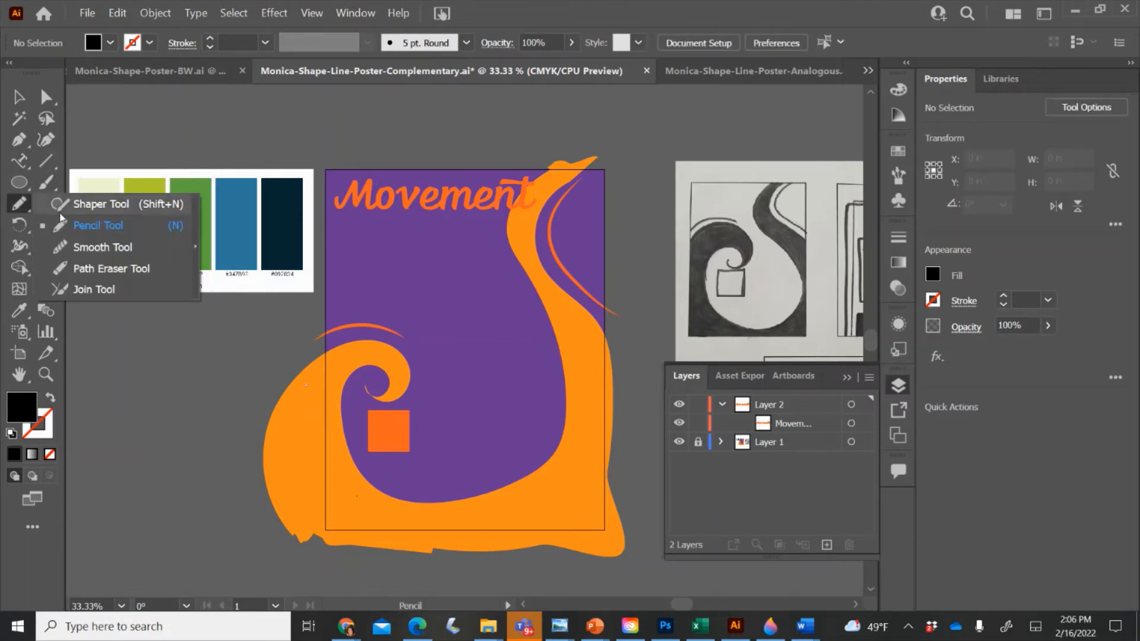
pyautogui.click(77, 227)
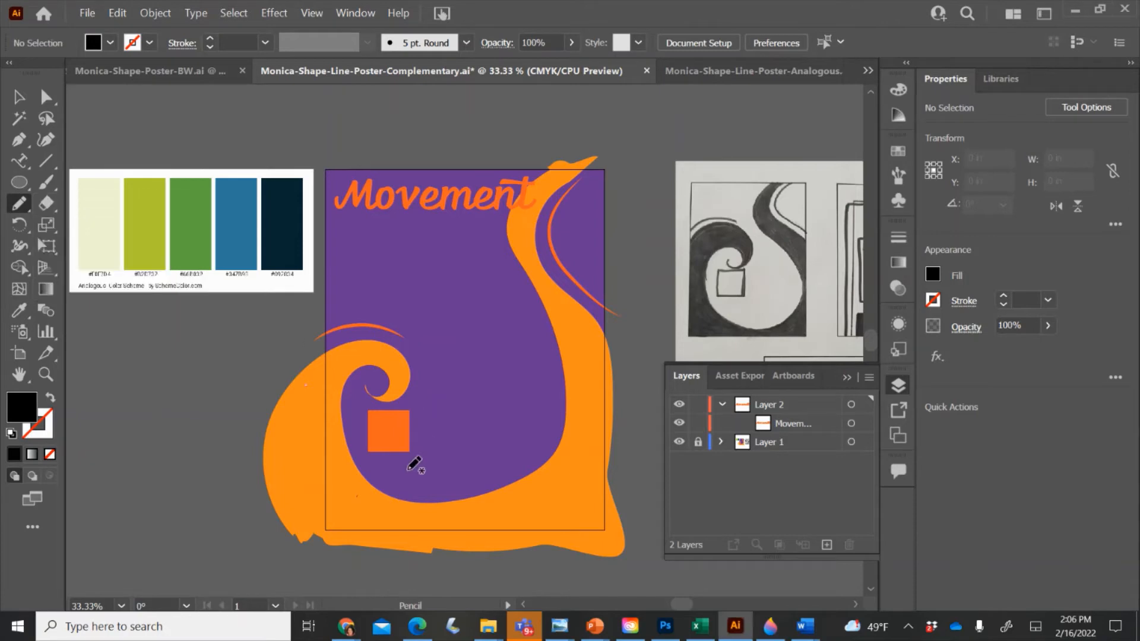
pyautogui.moveTo(400, 477)
pyautogui.mouseDown()
pyautogui.moveTo(501, 470)
pyautogui.moveTo(539, 427)
pyautogui.moveTo(542, 390)
pyautogui.moveTo(505, 296)
pyautogui.mouseUp()
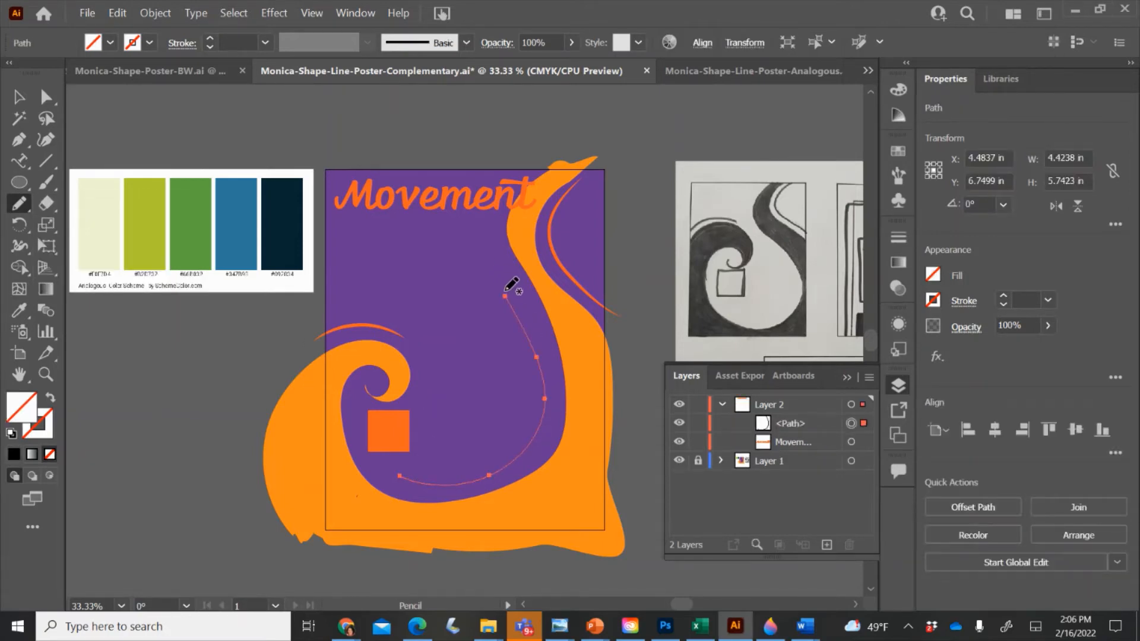
pyautogui.moveTo(505, 295)
pyautogui.mouseDown()
pyautogui.moveTo(501, 229)
pyautogui.moveTo(516, 205)
pyautogui.mouseUp()
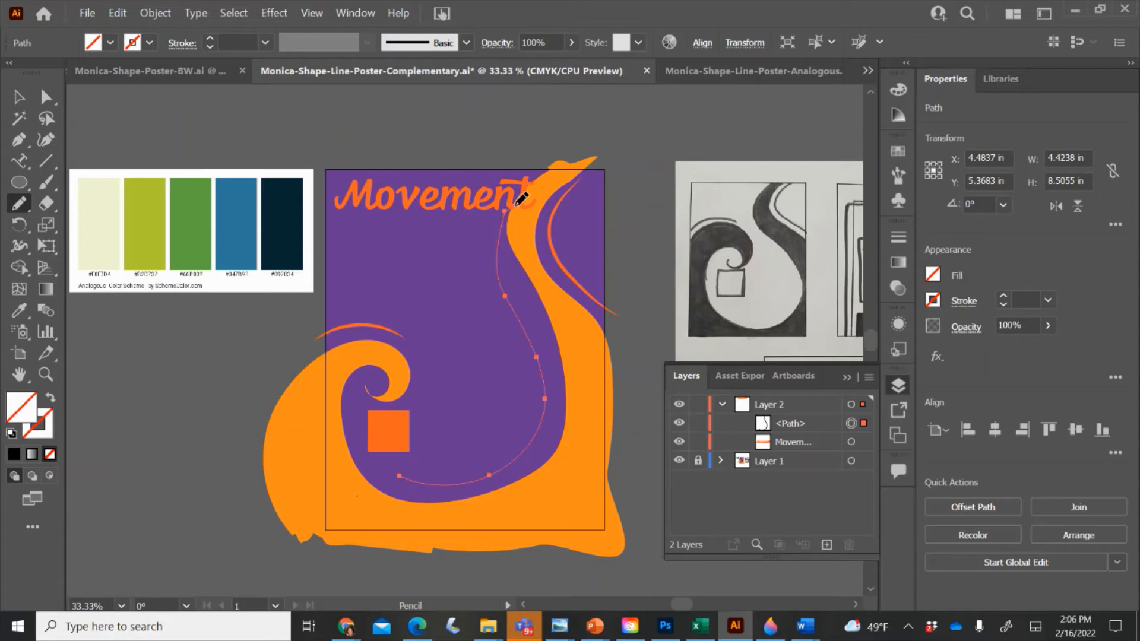
pyautogui.click(21, 167)
pyautogui.click(408, 476)
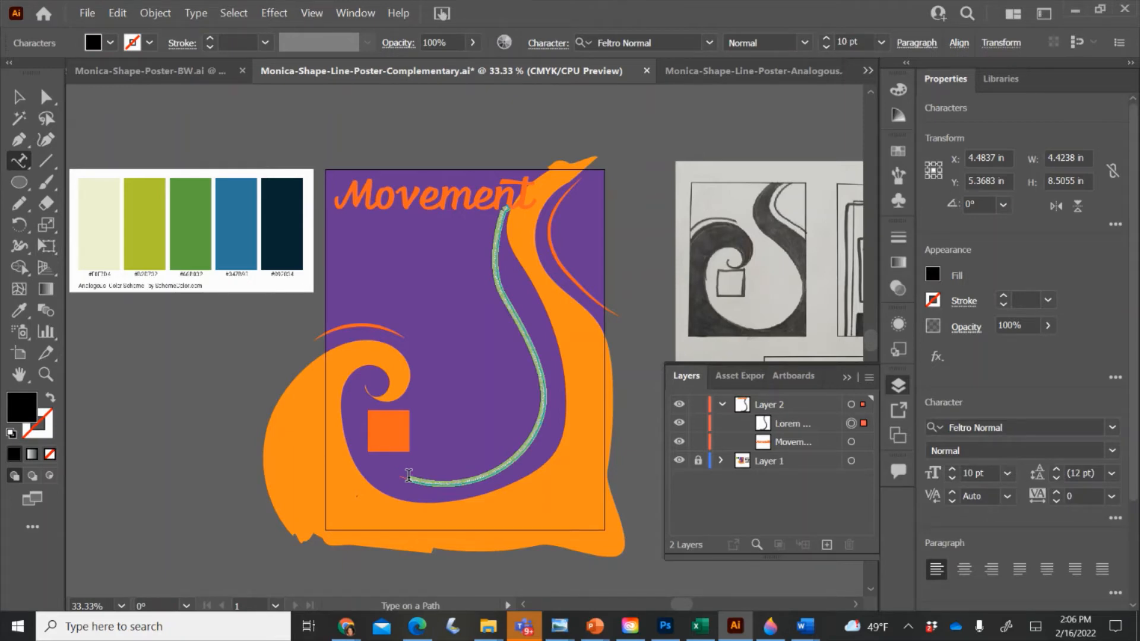
pyautogui.hotkey('ctrl', 'z')
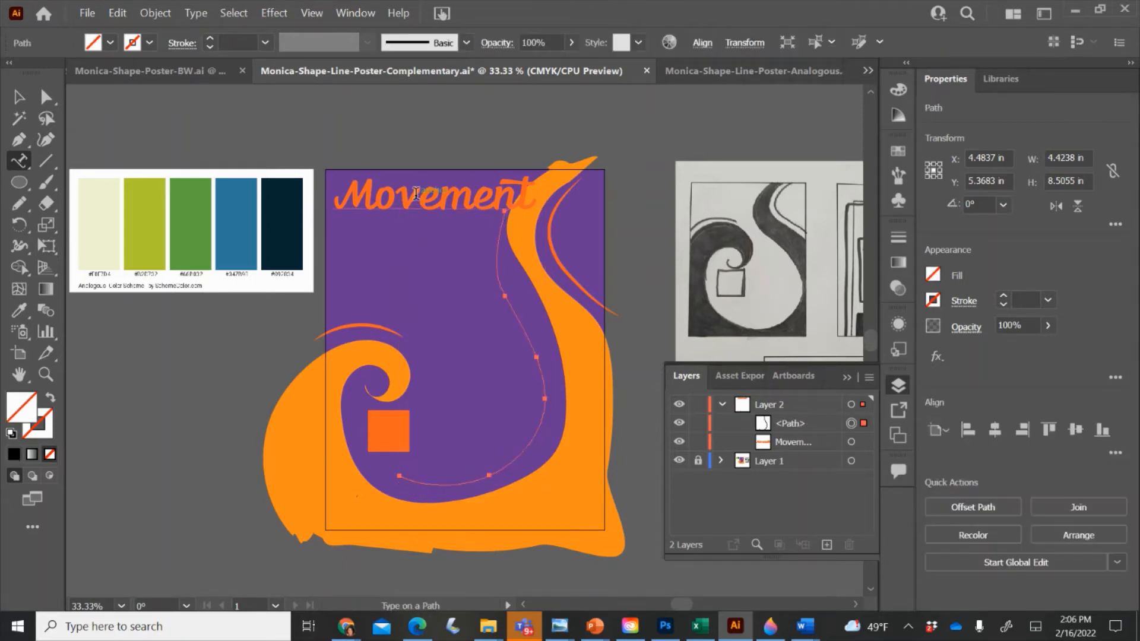
# - Cut the Movement title text from the poster's top and delete its empty type object
pyautogui.doubleClick(415, 193)
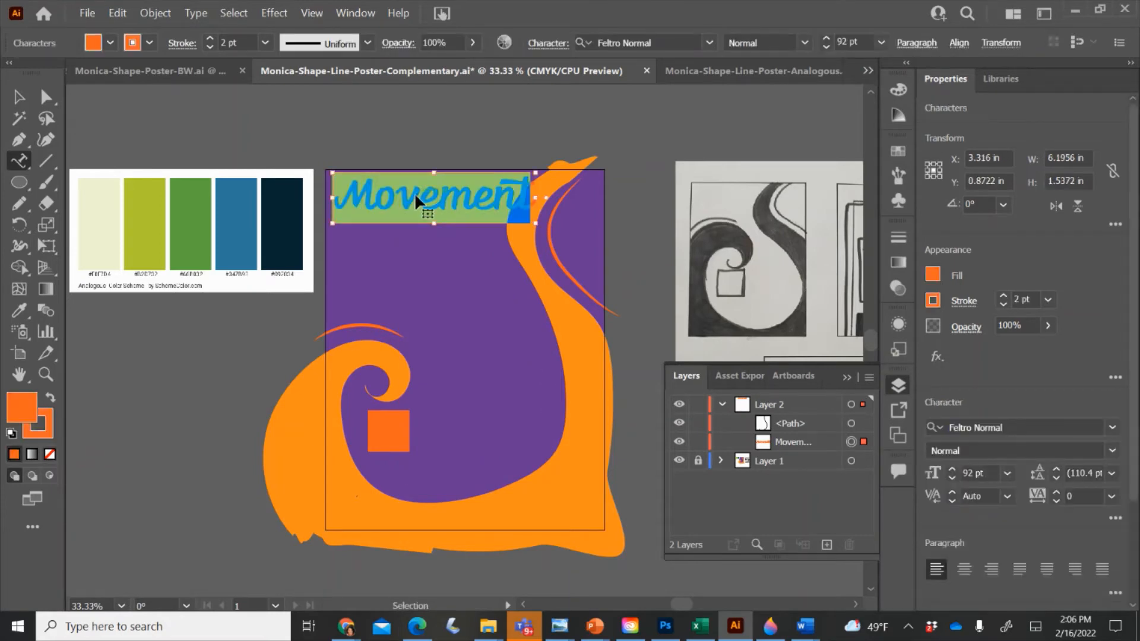
pyautogui.press('BackSpace')
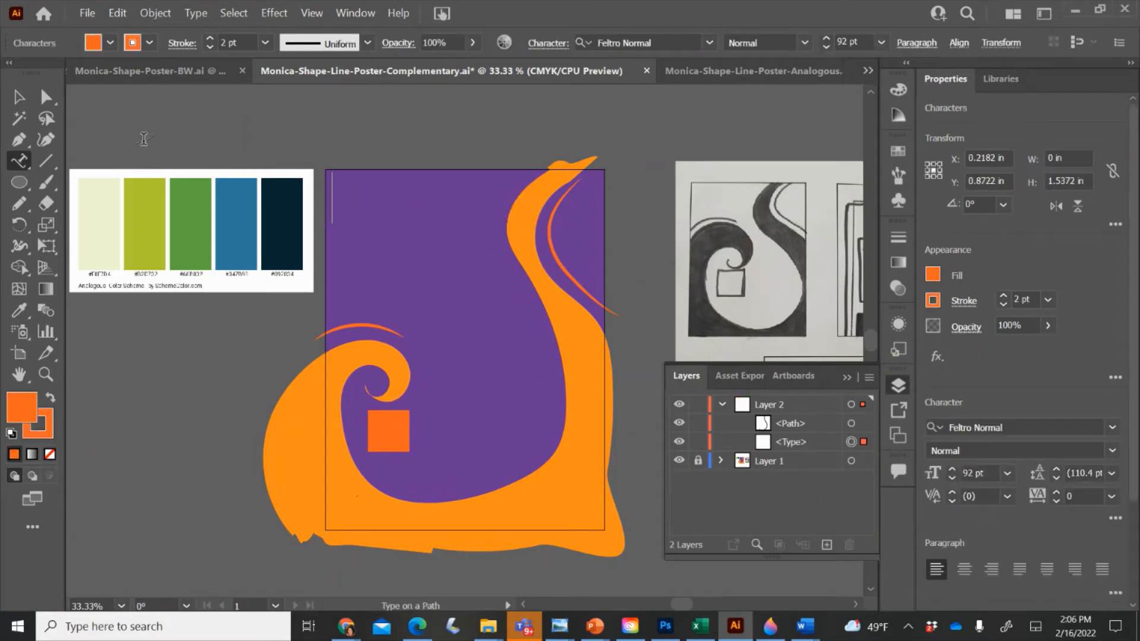
pyautogui.click(18, 101)
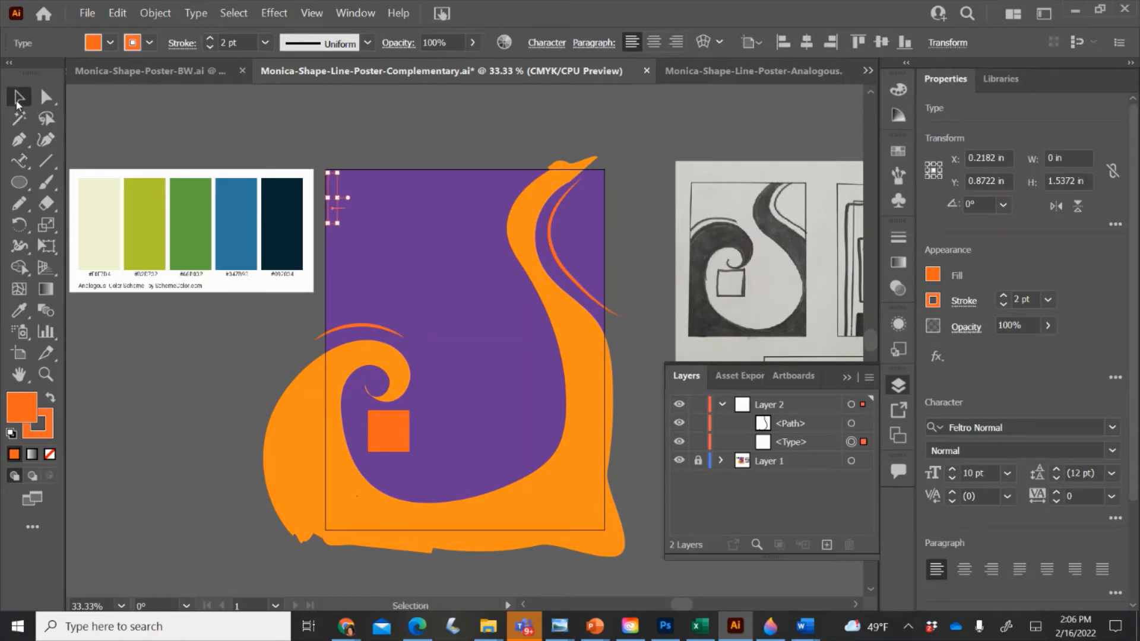
pyautogui.press('Delete')
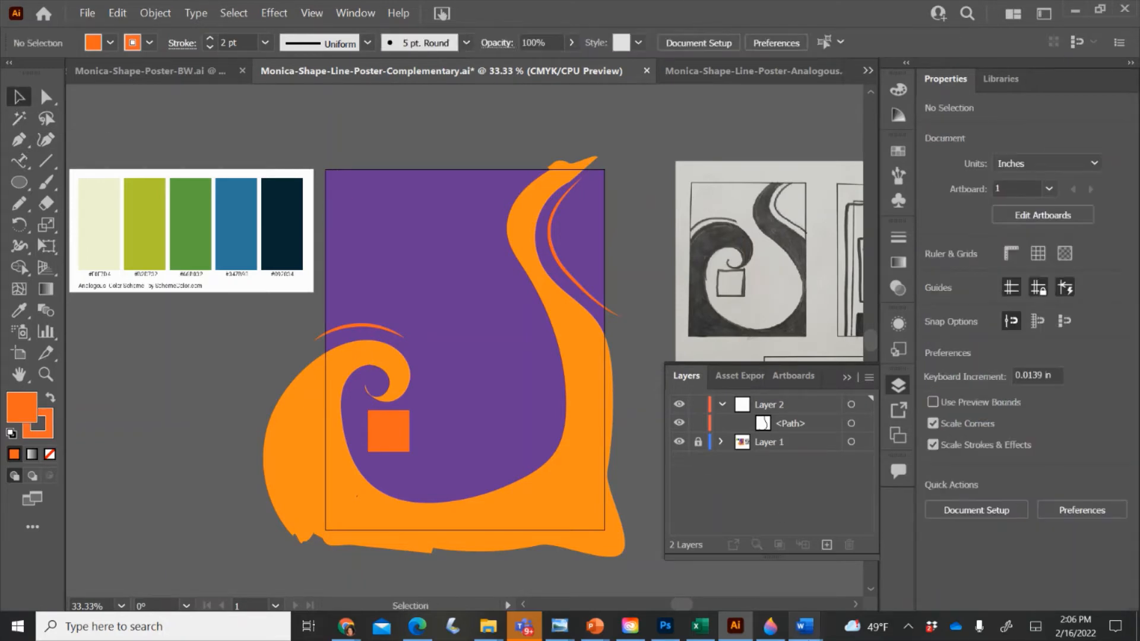
# - Convert the curved pencil path to Type on a Path and put the orange 92 pt Movement text on it
pyautogui.click(506, 500)
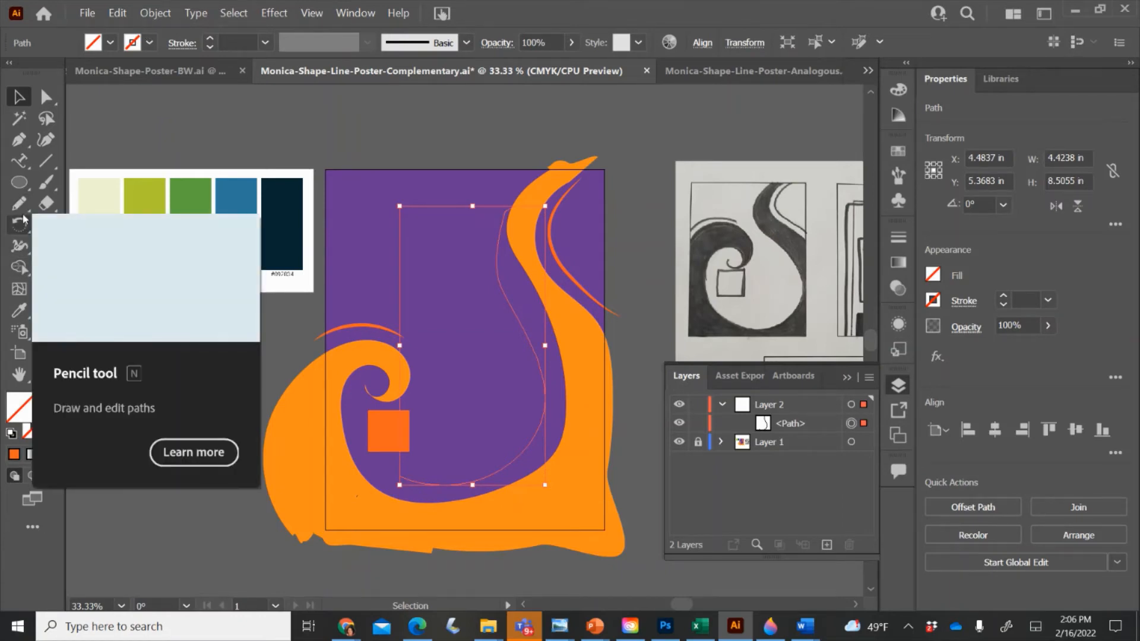
pyautogui.click(18, 160)
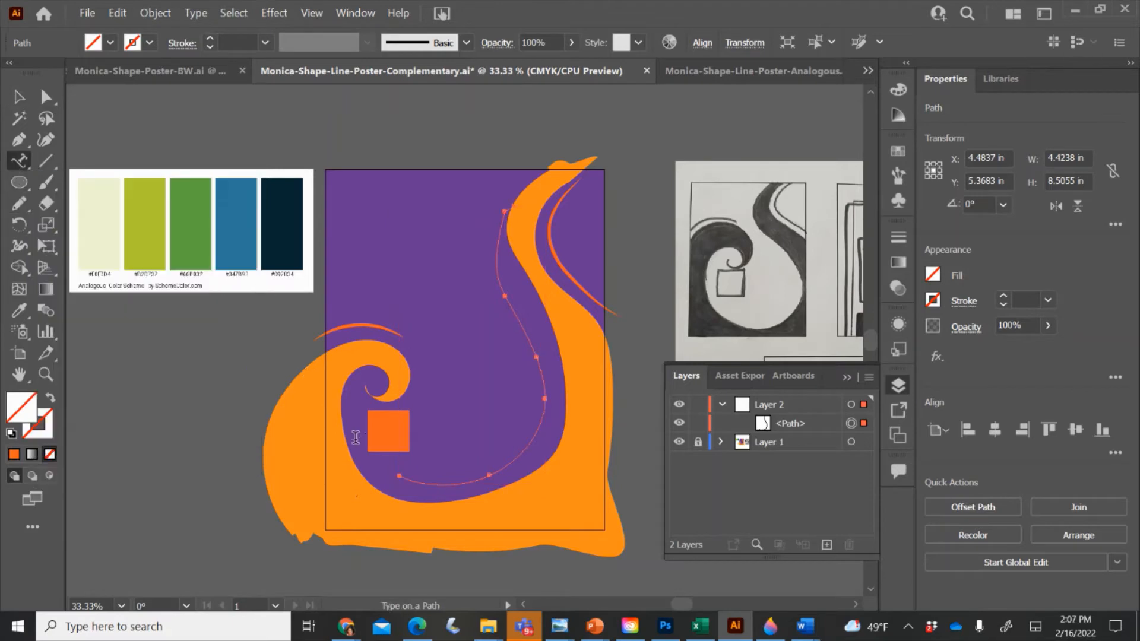
pyautogui.click(409, 478)
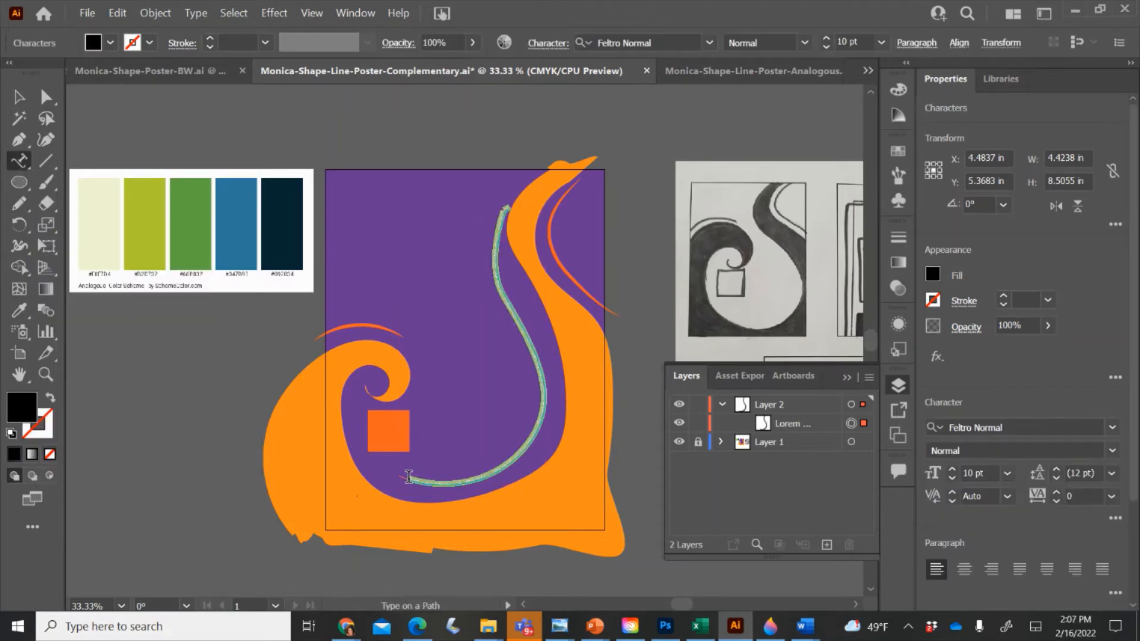
pyautogui.press('Escape')
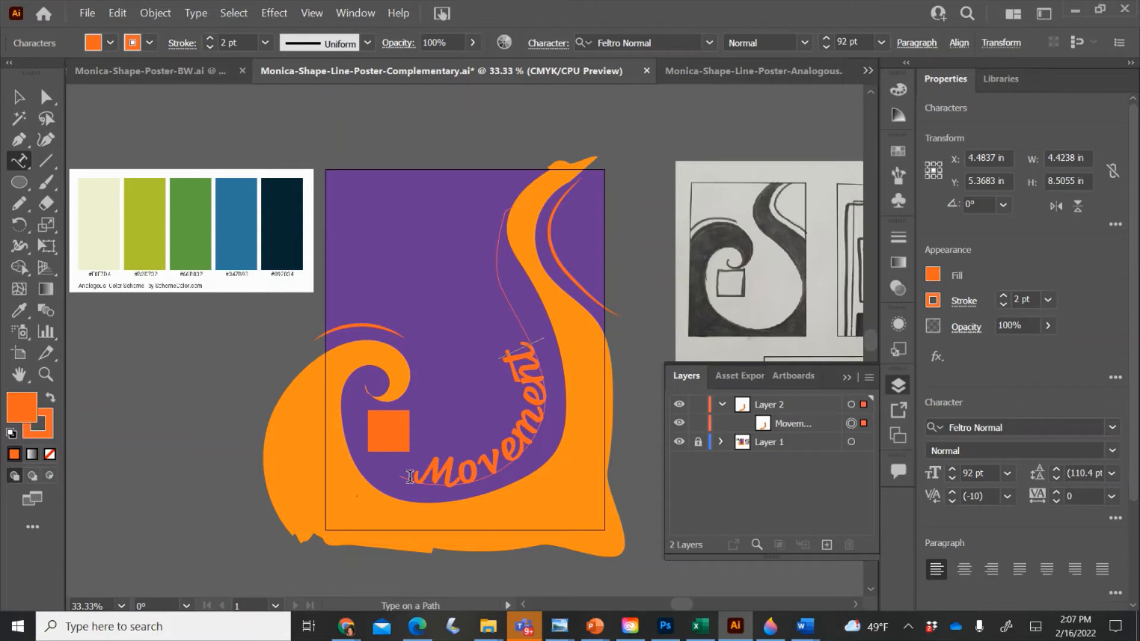
# - Adjust the start and end brackets of the Movement text along the curve and shift the type path slightly down and right
pyautogui.click(19, 95)
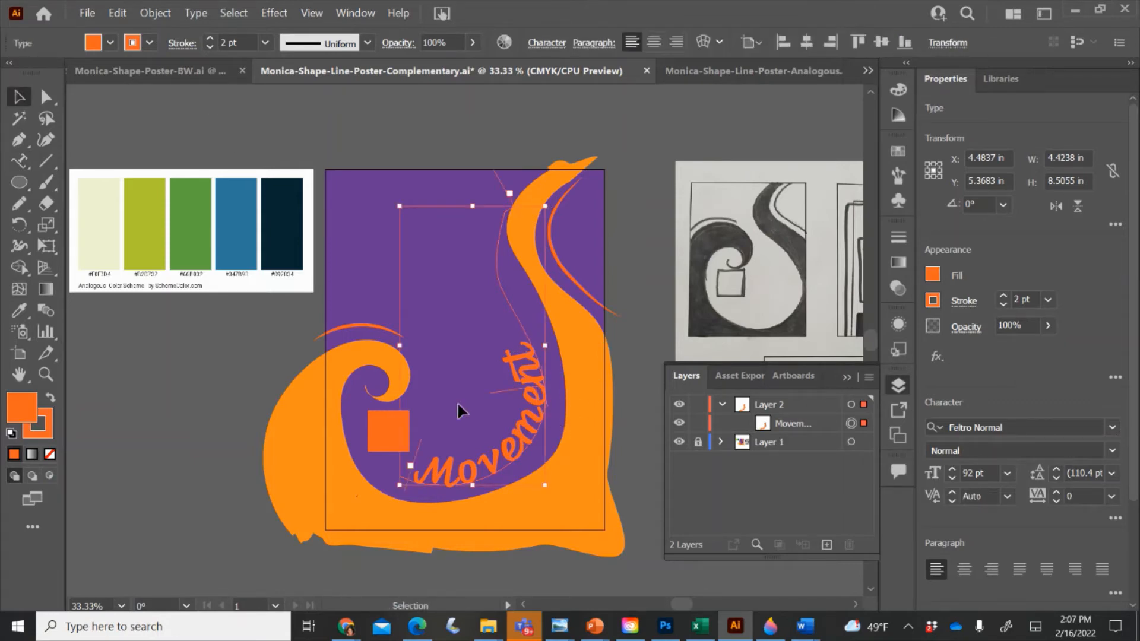
pyautogui.moveTo(412, 458); pyautogui.dragTo(493, 425)
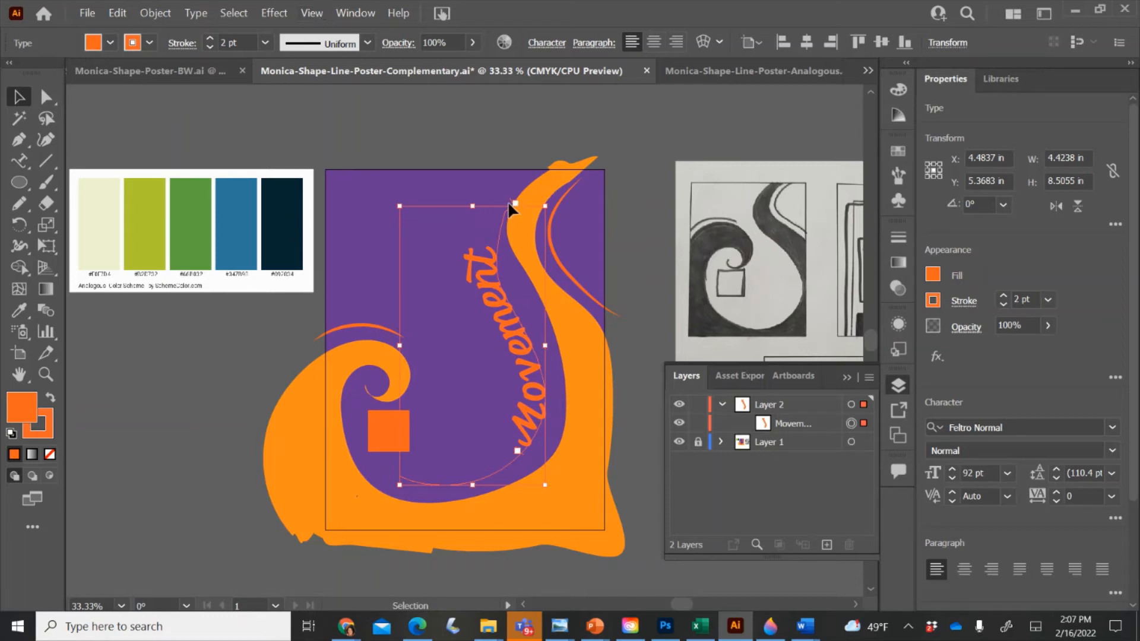
pyautogui.moveTo(511, 202); pyautogui.dragTo(499, 234)
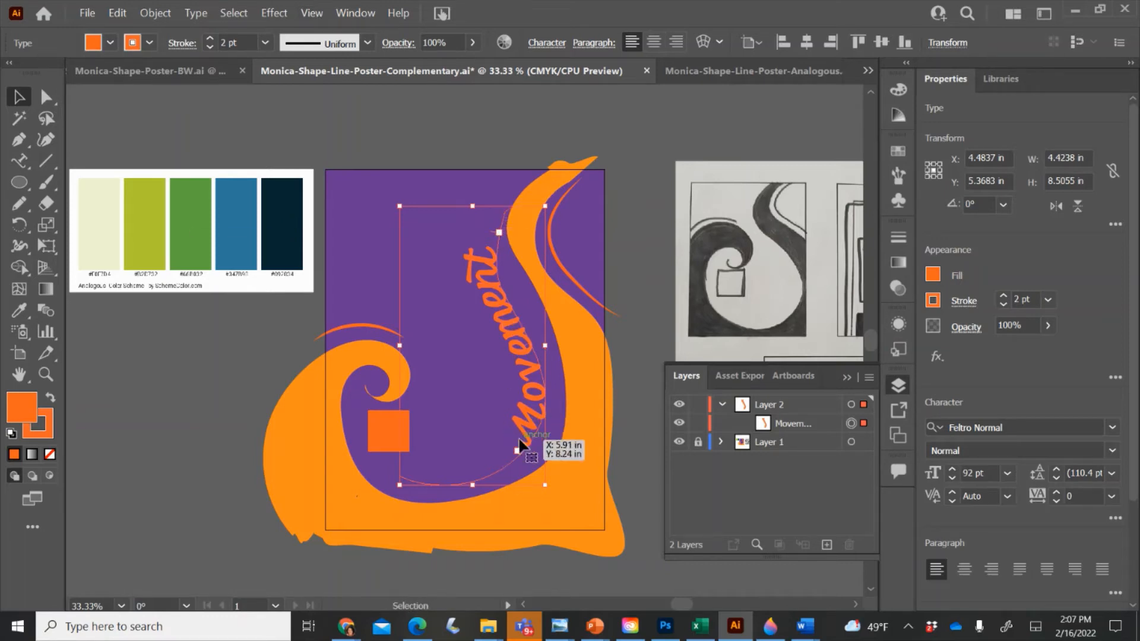
pyautogui.moveTo(519, 451); pyautogui.dragTo(460, 450)
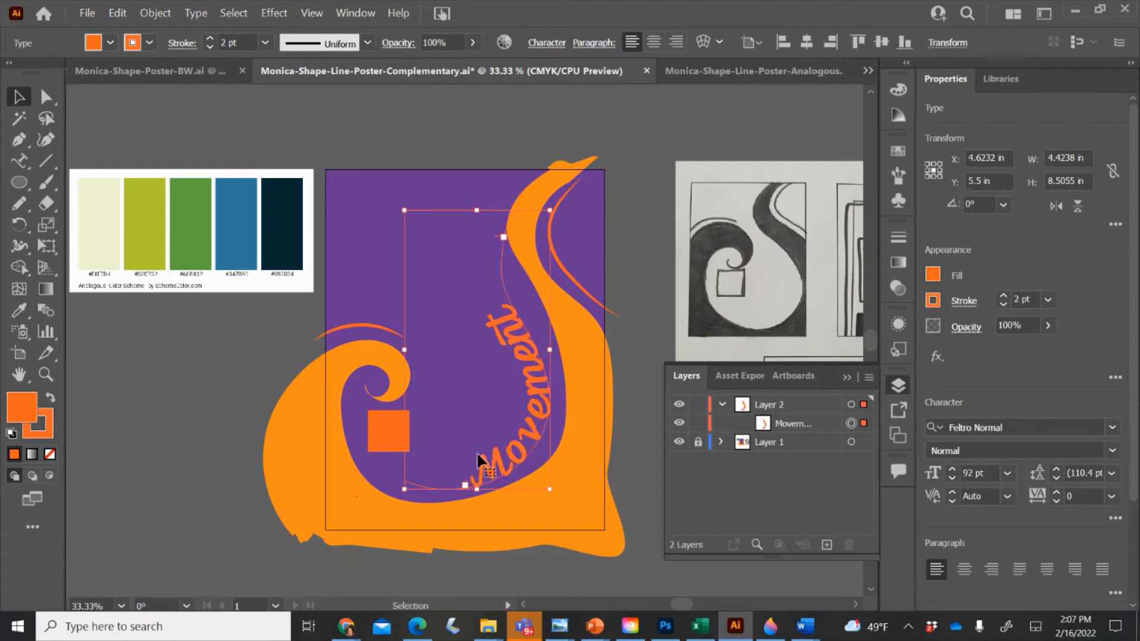
# - Increase the font size of the whole Movement text on the path to 120 pt
pyautogui.doubleClick(490, 455)
pyautogui.hotkey('ctrl', 'a')
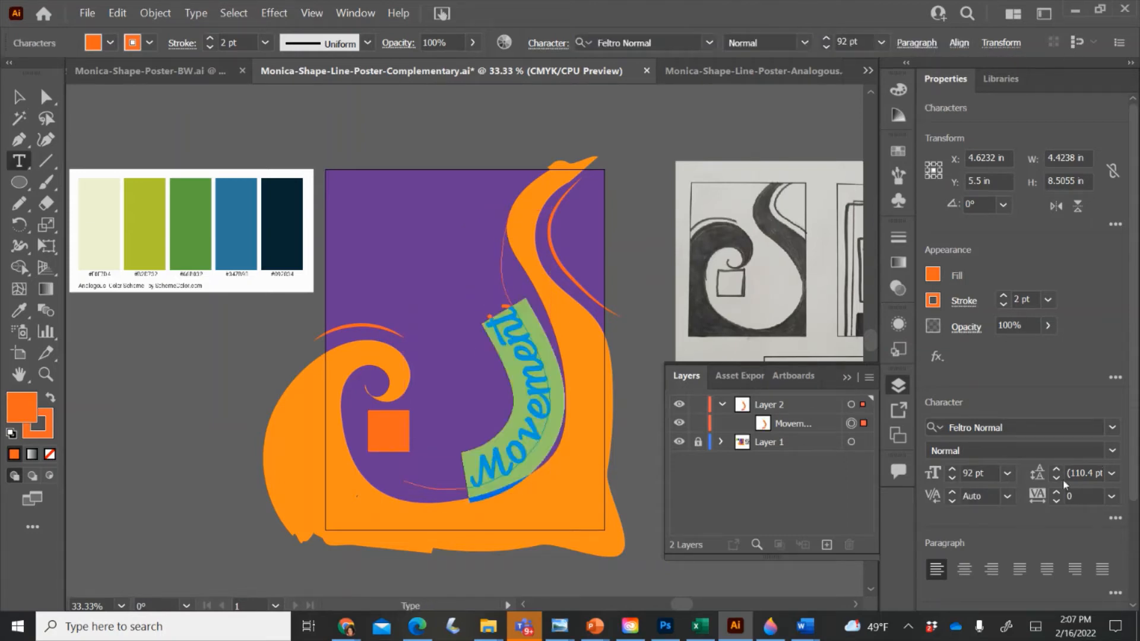
pyautogui.click(952, 469)
pyautogui.click(953, 469)
pyautogui.click(952, 469)
pyautogui.click(952, 469)
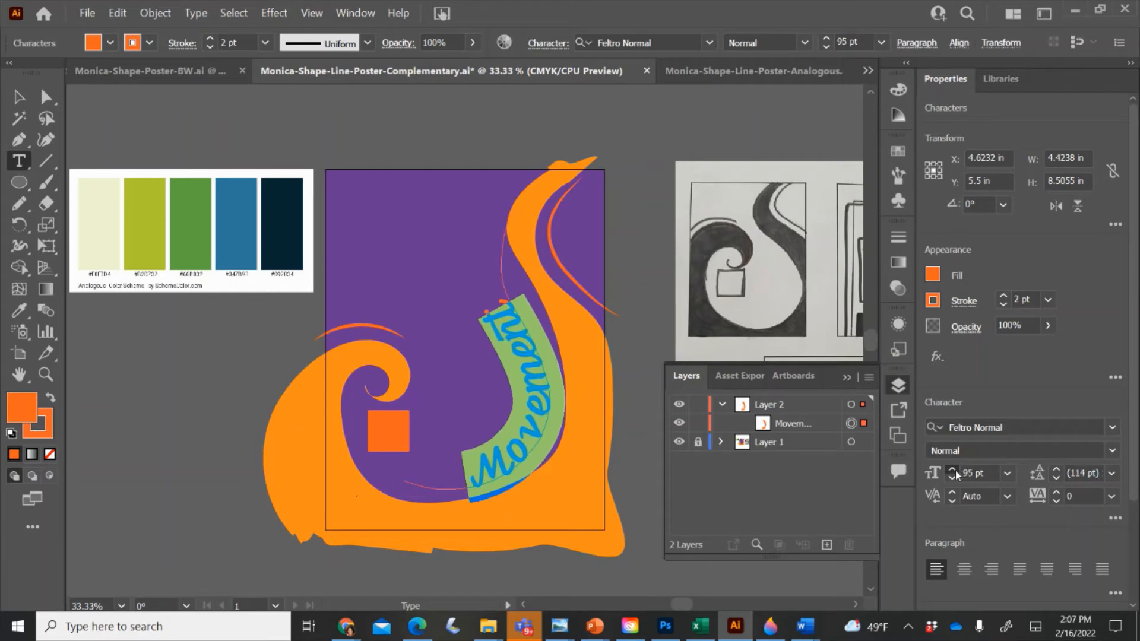
pyautogui.click(953, 469)
pyautogui.click(953, 469)
pyautogui.click(952, 469)
pyautogui.click(953, 469)
pyautogui.click(952, 469)
pyautogui.click(952, 469)
pyautogui.click(953, 469)
pyautogui.click(952, 469)
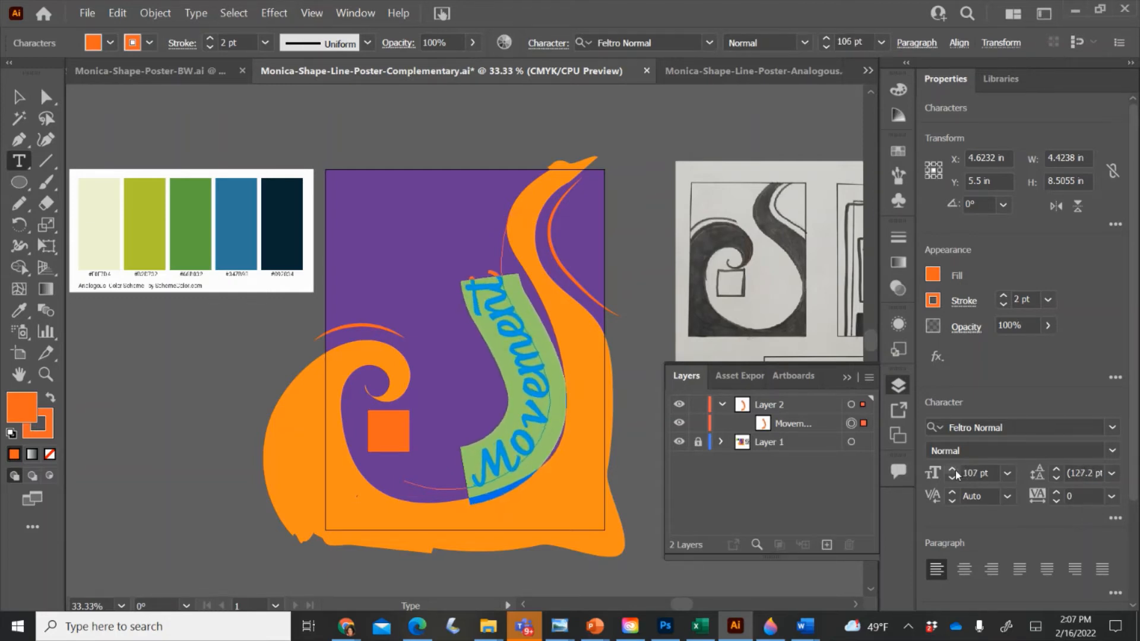
pyautogui.click(952, 469)
pyautogui.click(952, 469)
pyautogui.click(952, 469)
pyautogui.click(952, 469)
pyautogui.click(952, 469)
pyautogui.click(952, 469)
pyautogui.click(953, 469)
pyautogui.click(952, 469)
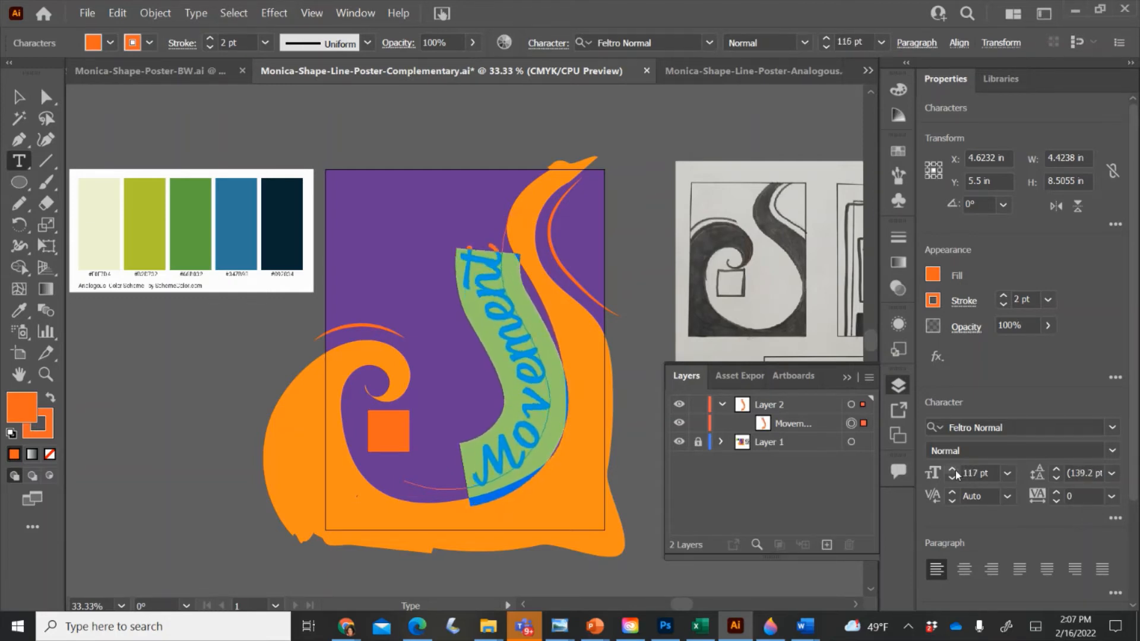
pyautogui.click(953, 469)
pyautogui.click(952, 469)
pyautogui.press('Escape')
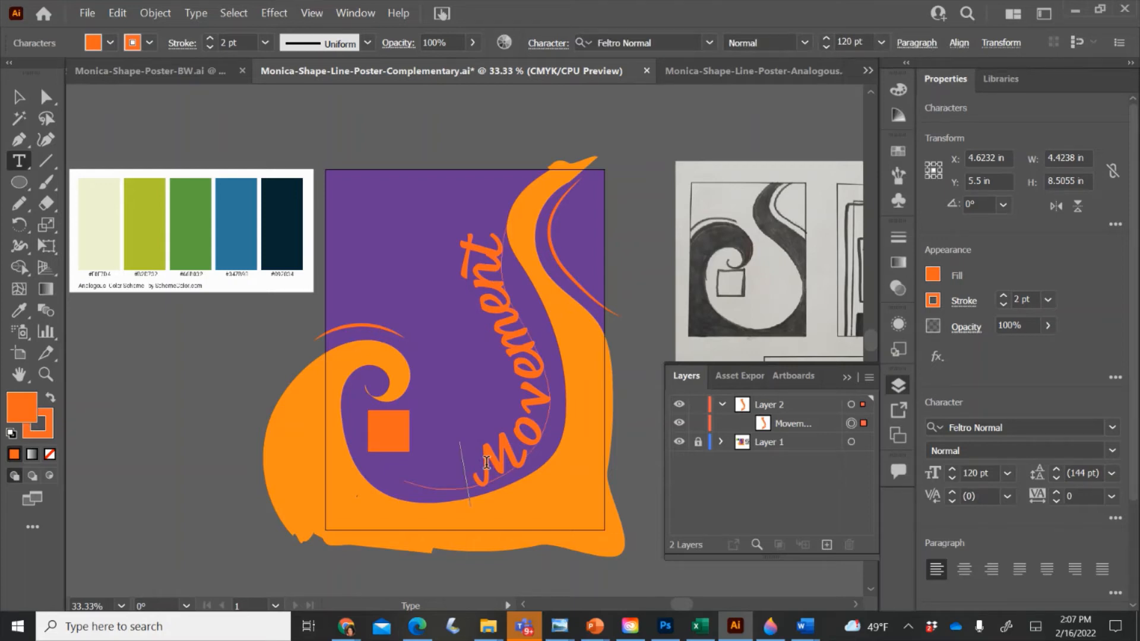
# - Slide the start of the Movement text back along the curve to the path's lower-left end below the orange square
pyautogui.click(23, 94)
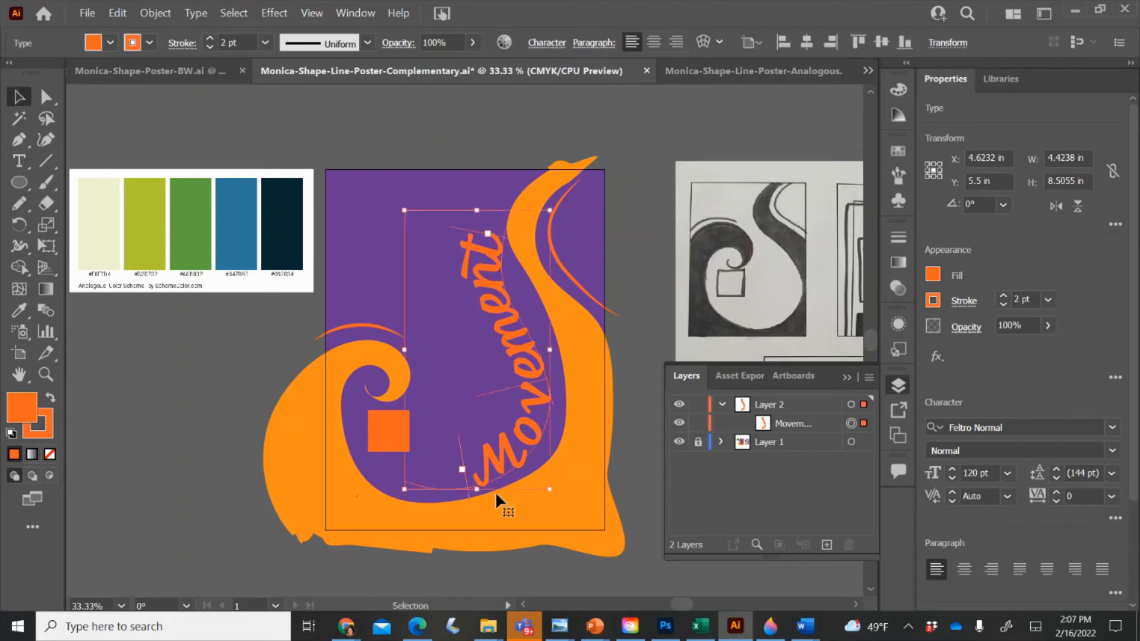
pyautogui.moveTo(462, 454); pyautogui.dragTo(408, 440)
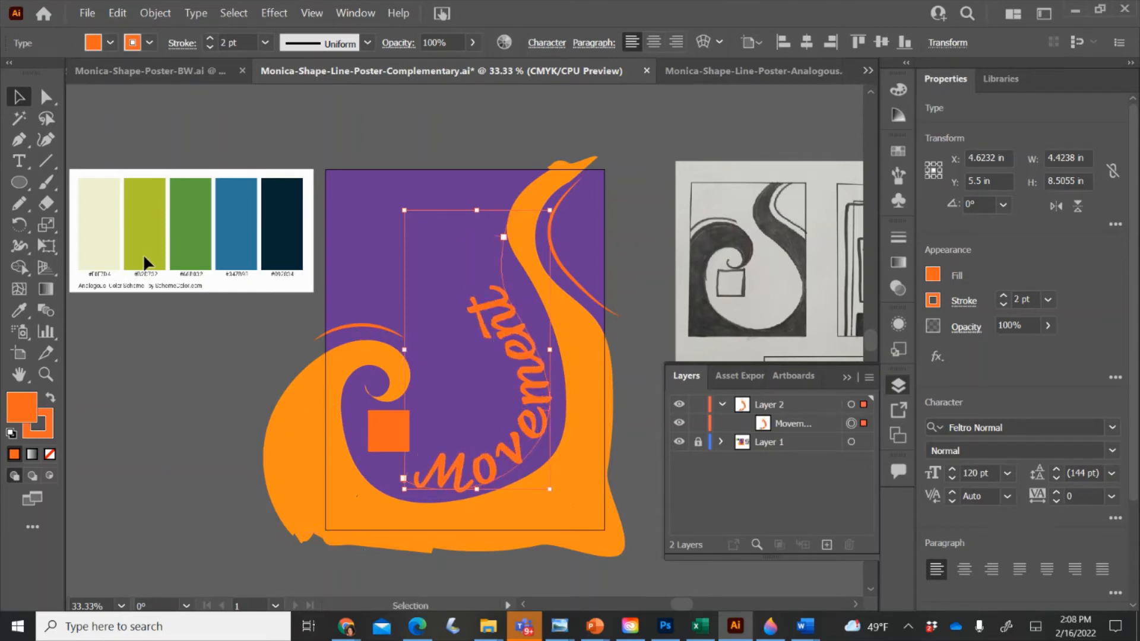
# - Reduce the font size of the last two letters, nt, of the Movement text to 88 pt and deselect the text
pyautogui.click(20, 161)
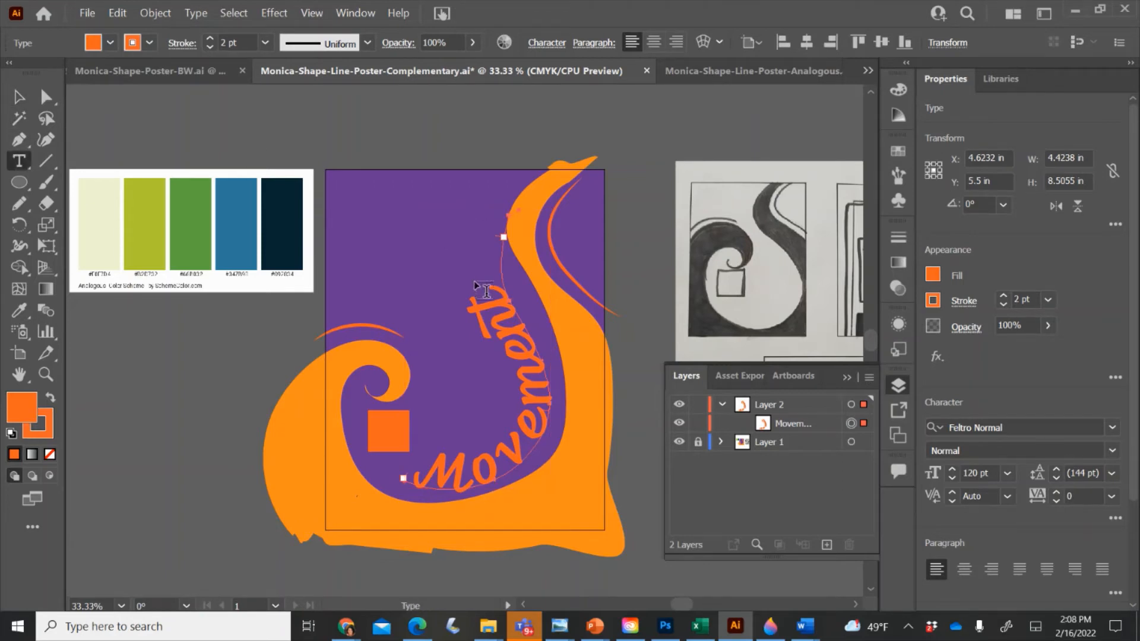
pyautogui.moveTo(490, 305); pyautogui.dragTo(525, 341)
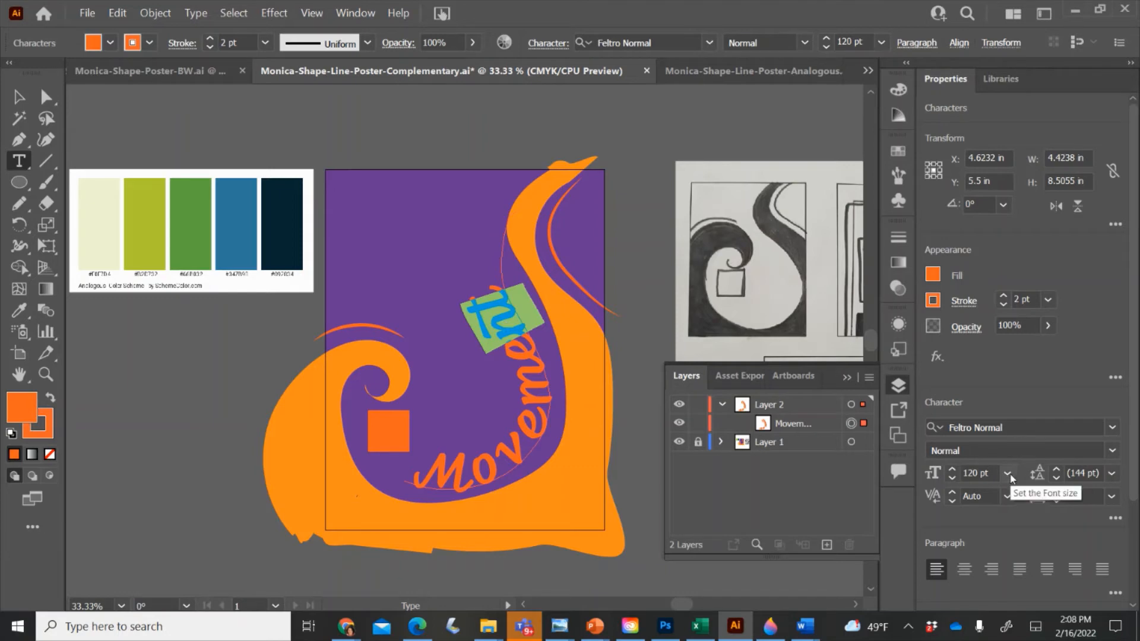
pyautogui.click(952, 479)
pyautogui.click(951, 479)
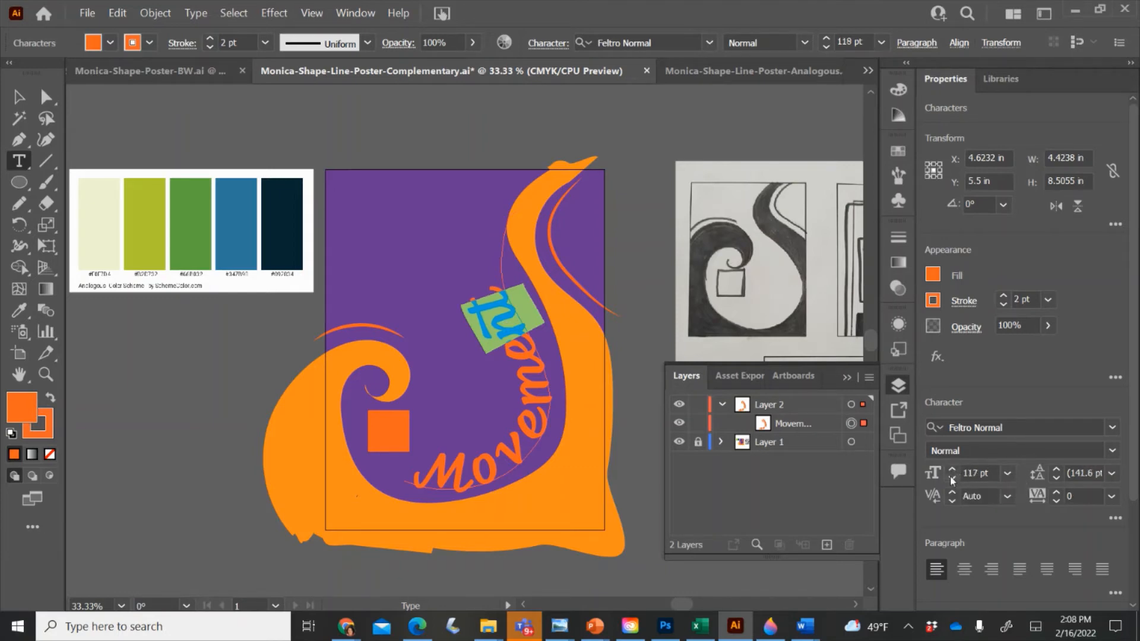
pyautogui.click(952, 478)
pyautogui.click(951, 479)
pyautogui.click(952, 479)
pyautogui.click(952, 479)
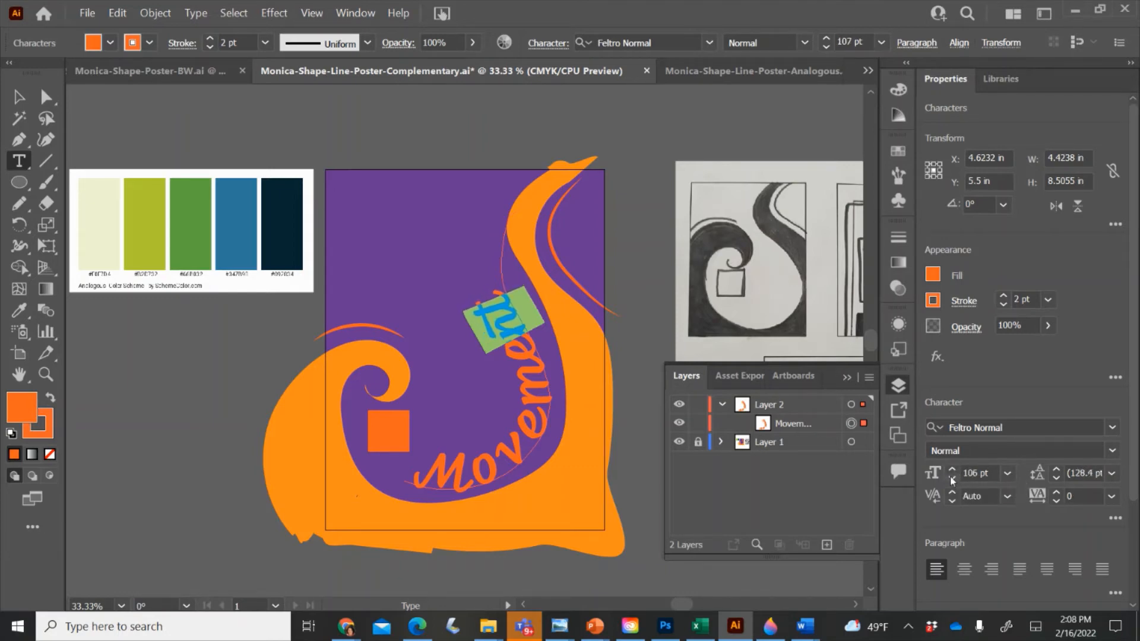
pyautogui.click(952, 478)
pyautogui.click(952, 479)
pyautogui.click(951, 478)
pyautogui.click(952, 478)
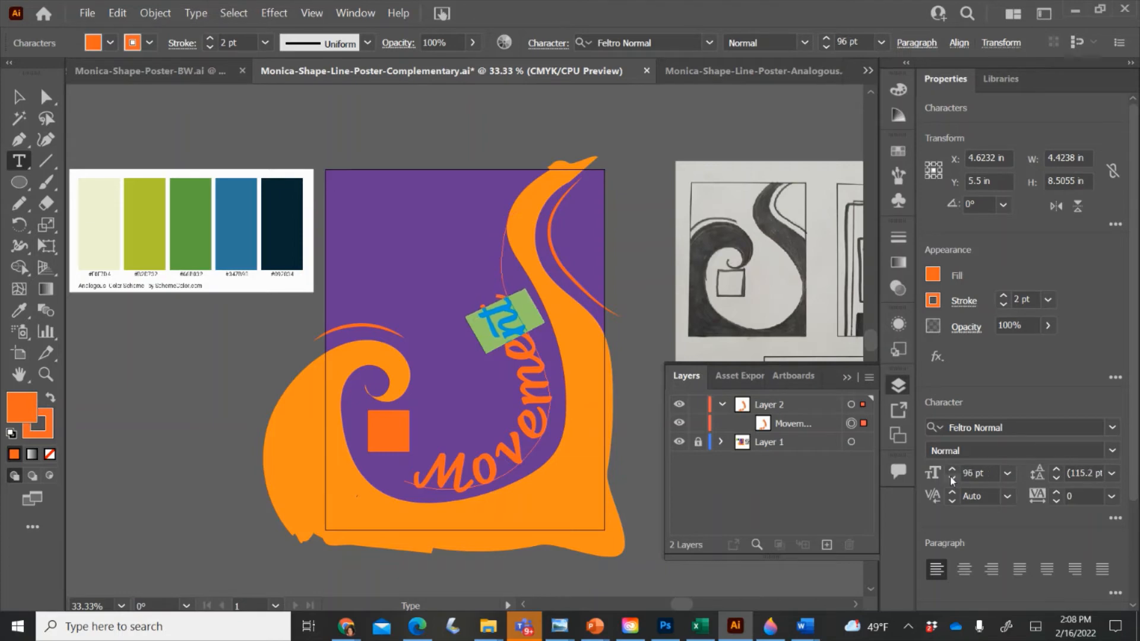
pyautogui.click(951, 478)
pyautogui.click(952, 478)
pyautogui.click(951, 479)
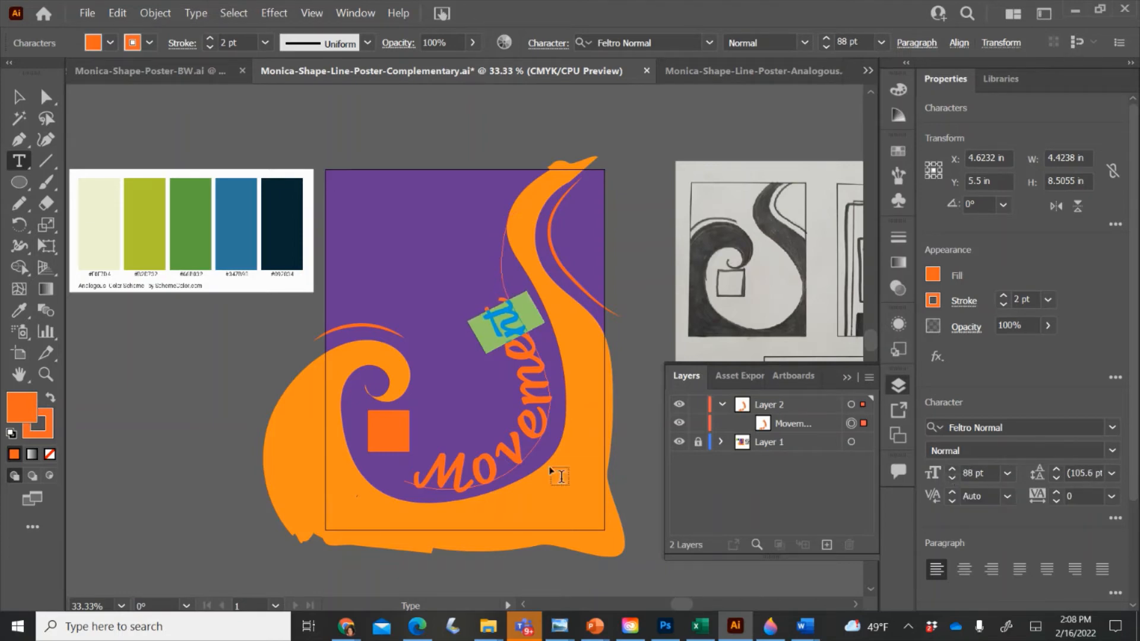
pyautogui.click(438, 465)
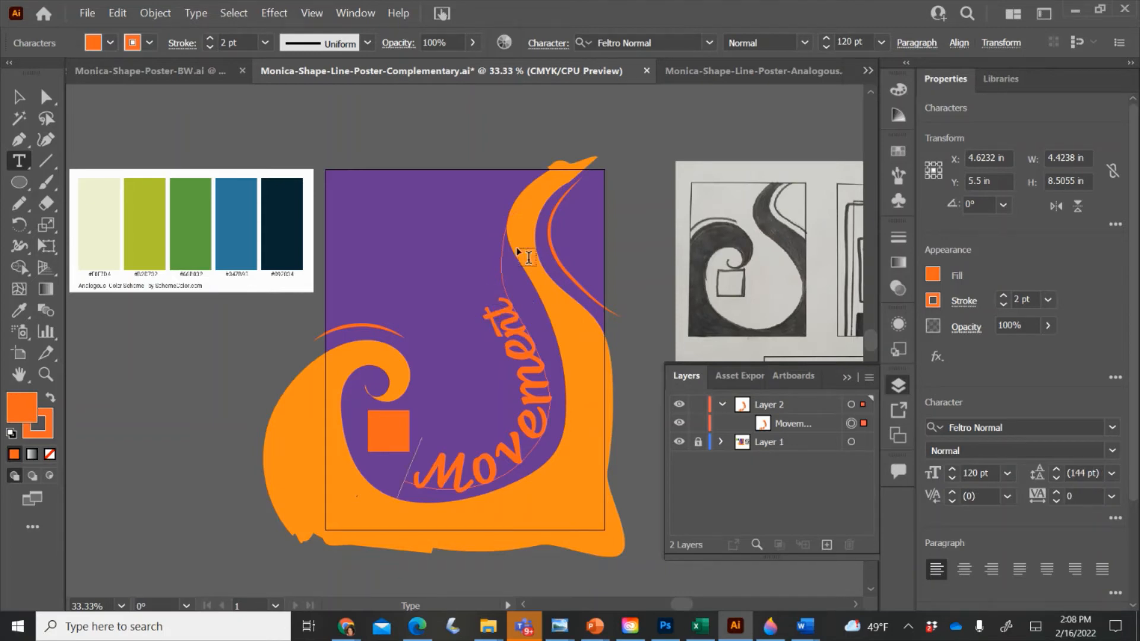
pyautogui.click(18, 97)
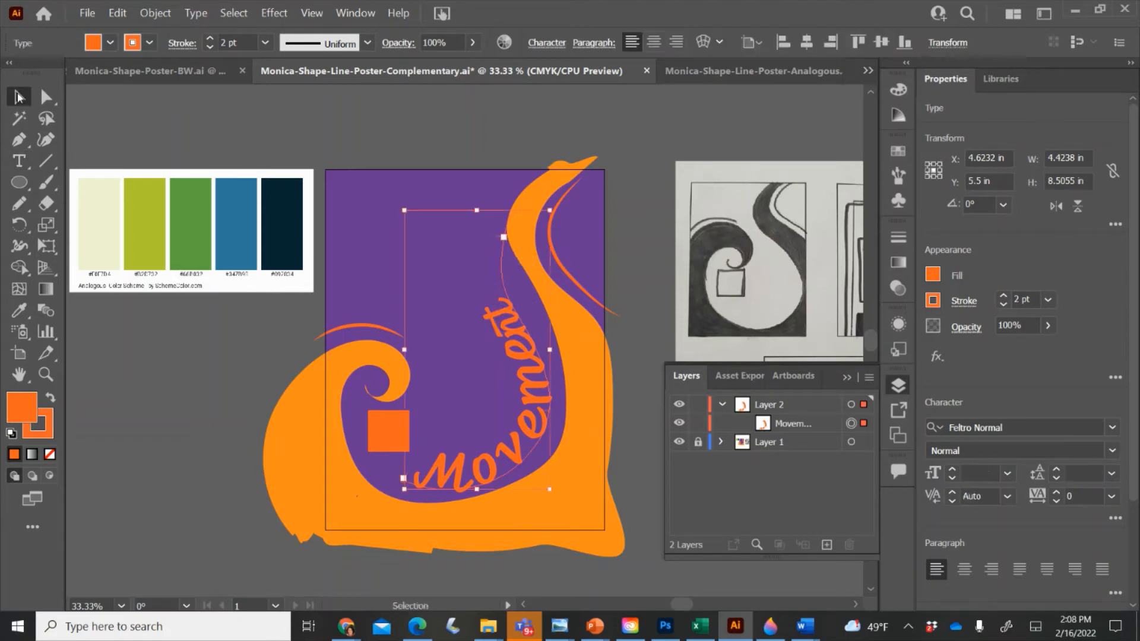
pyautogui.click(133, 138)
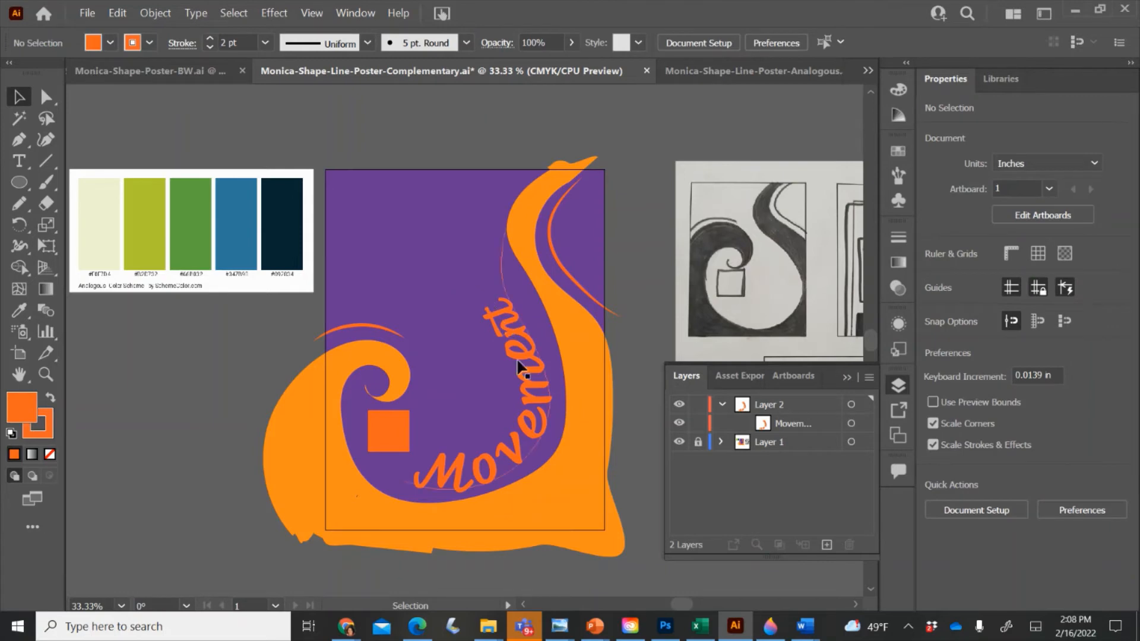
# - Shift the Movement text slightly up and right, and pull the upper end of its type path onto the orange neck
pyautogui.moveTo(522, 364); pyautogui.dragTo(529, 365)
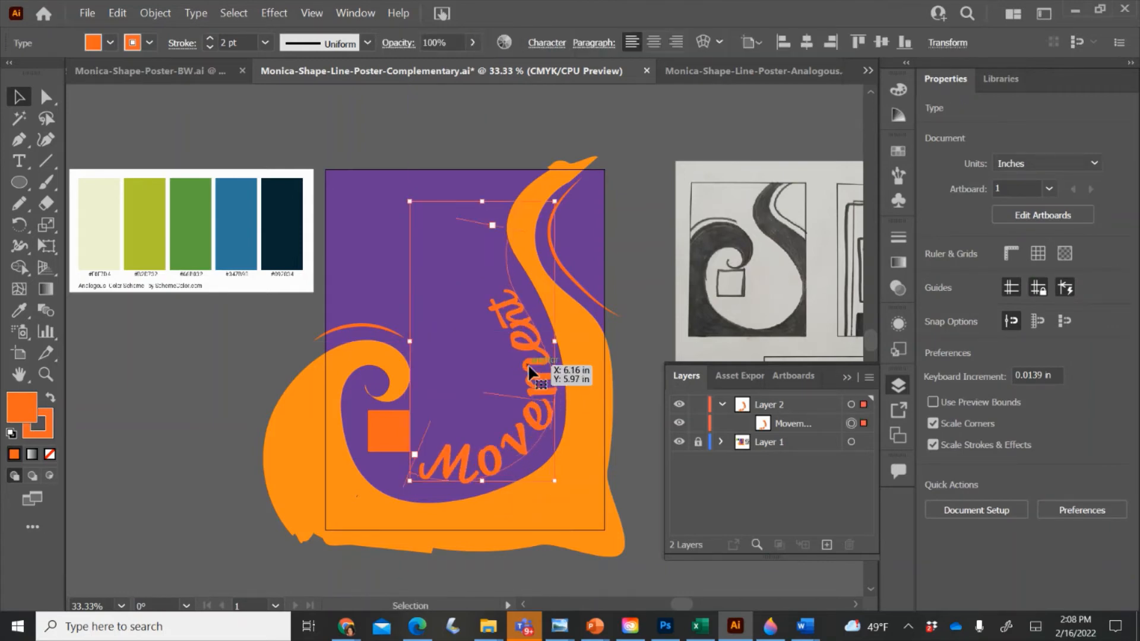
pyautogui.click(46, 96)
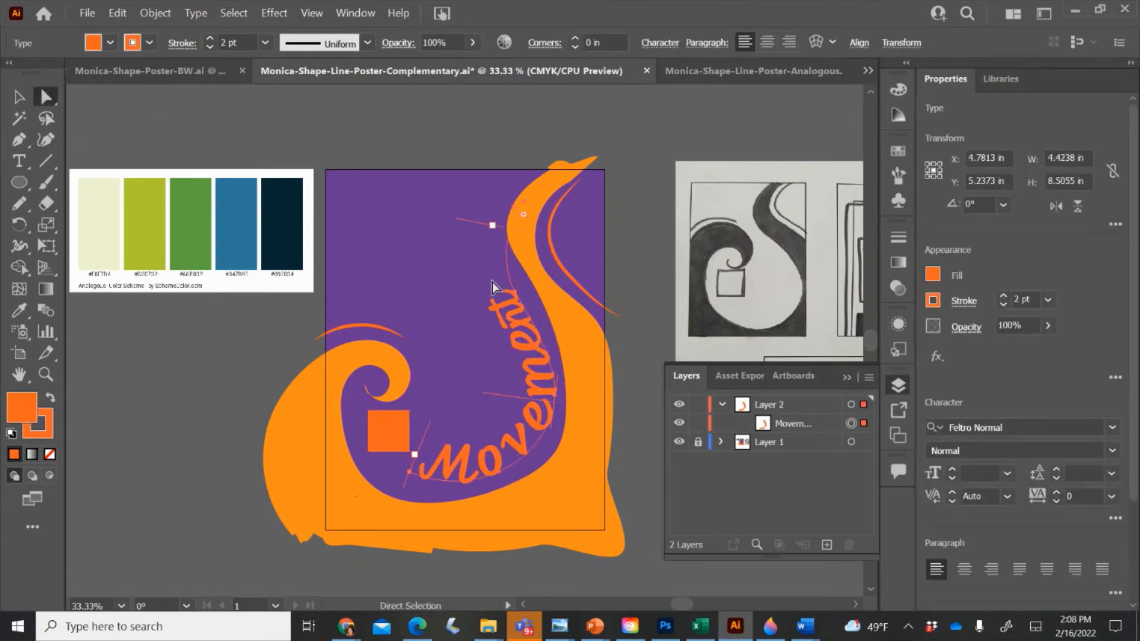
pyautogui.moveTo(523, 203); pyautogui.dragTo(526, 212)
pyautogui.moveTo(515, 293); pyautogui.dragTo(524, 294)
# - Smooth the right side of the Movement type path with the Smooth tool, following the orange shape's inner edge
pyautogui.click(18, 203)
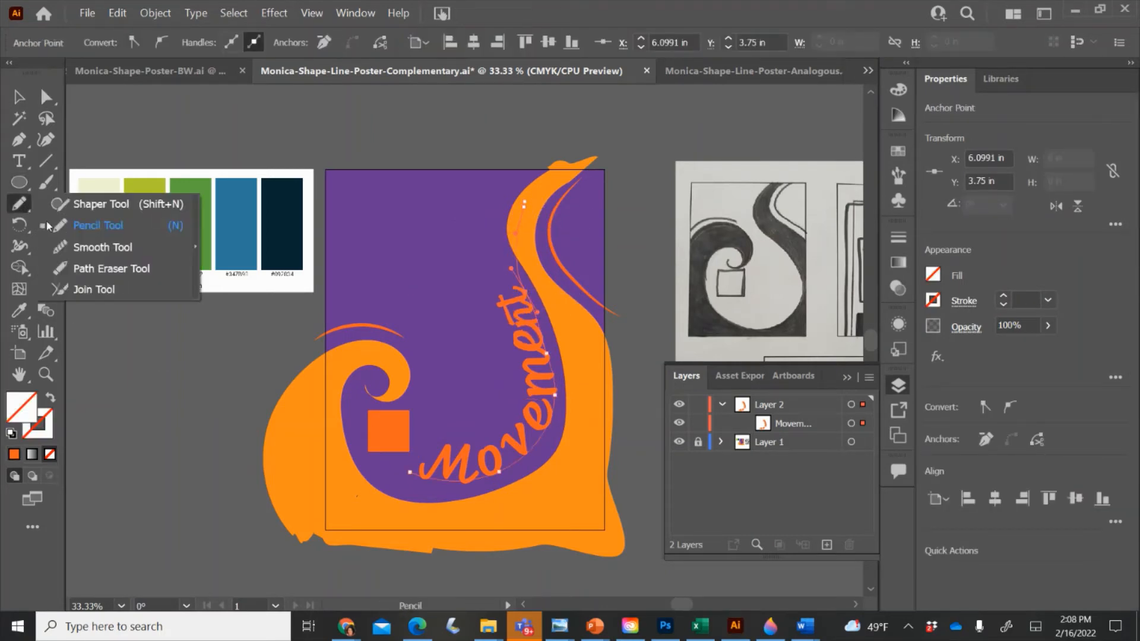
pyautogui.click(63, 250)
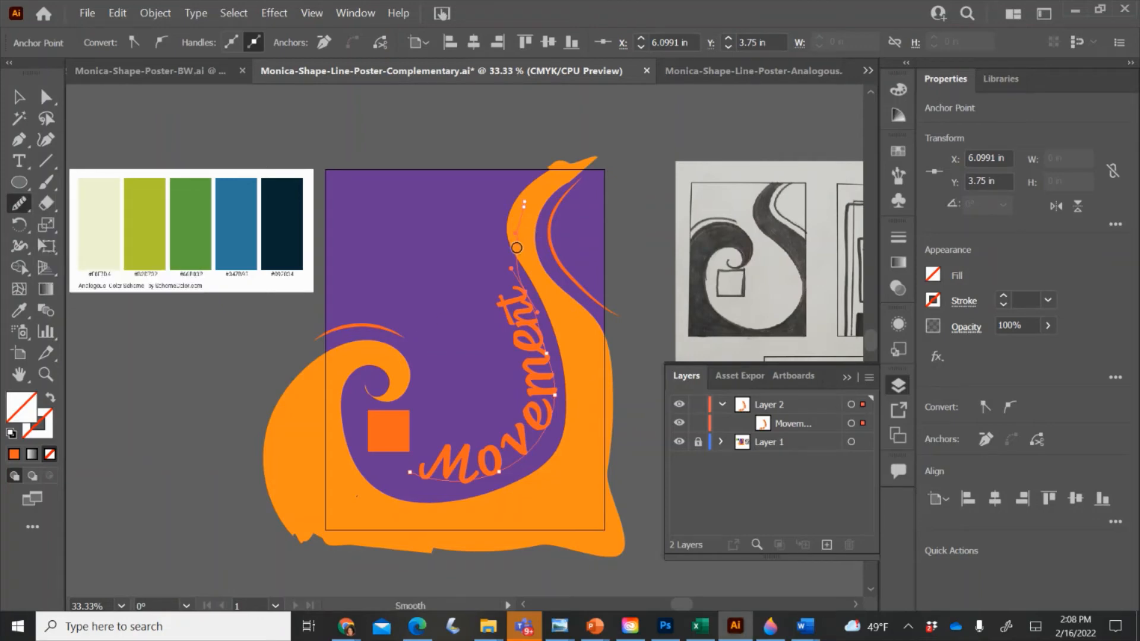
pyautogui.moveTo(516, 247)
pyautogui.mouseDown()
pyautogui.moveTo(508, 289)
pyautogui.moveTo(526, 311)
pyautogui.moveTo(558, 427)
pyautogui.mouseUp()
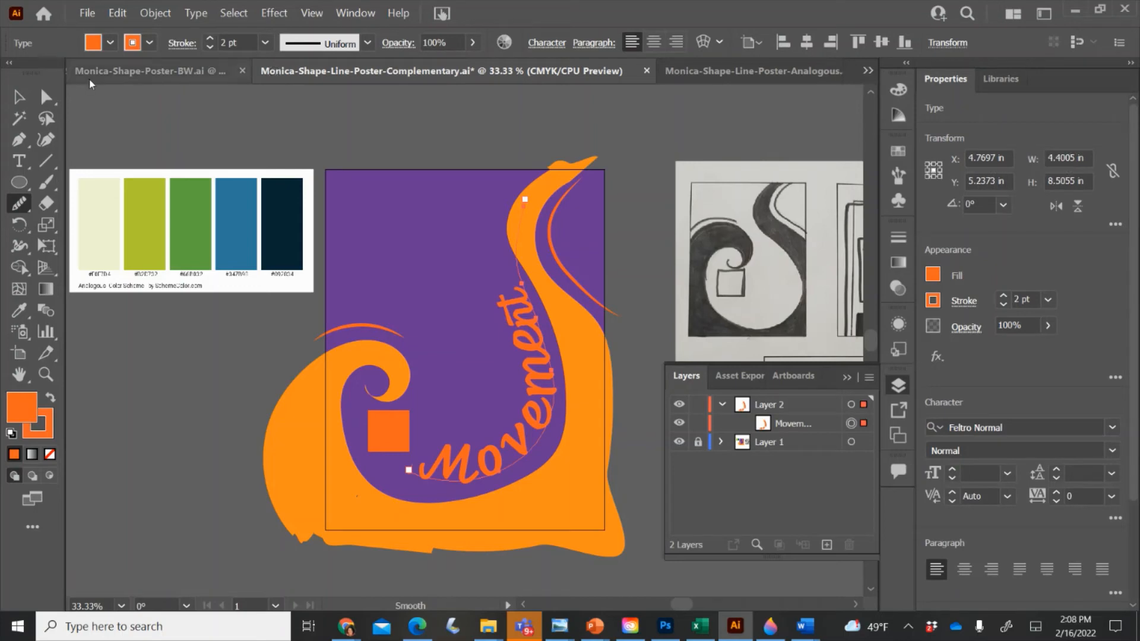
# - Try placing the Movement text over the lower-right part of the orange shape and rotating it slightly clockwise
pyautogui.click(19, 96)
pyautogui.moveTo(499, 442); pyautogui.dragTo(554, 487)
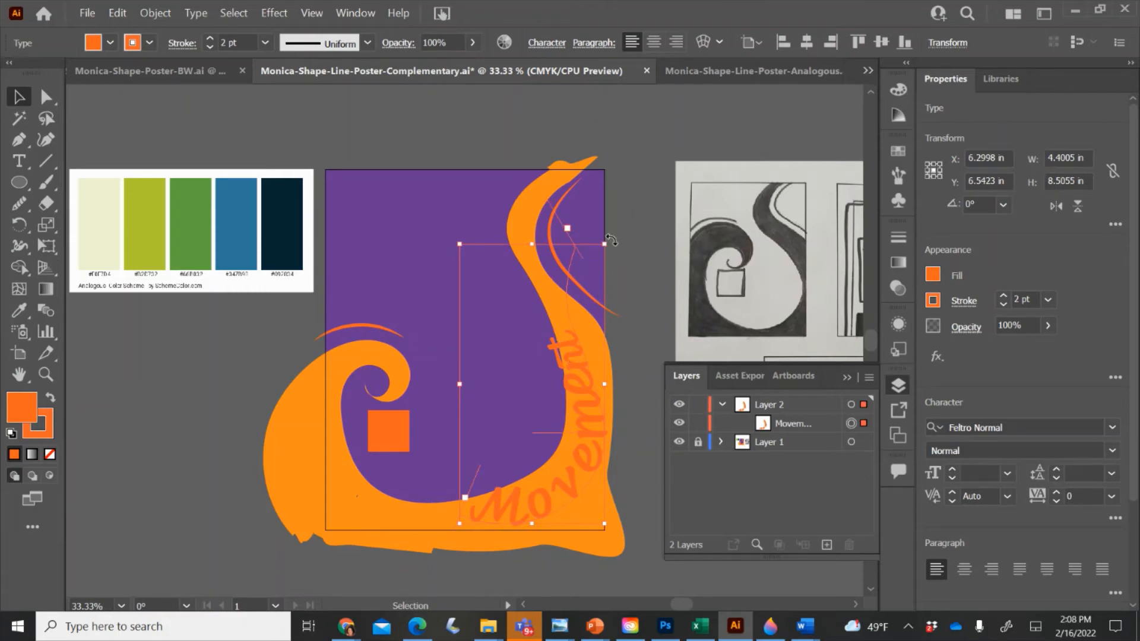
pyautogui.moveTo(611, 240); pyautogui.dragTo(618, 253)
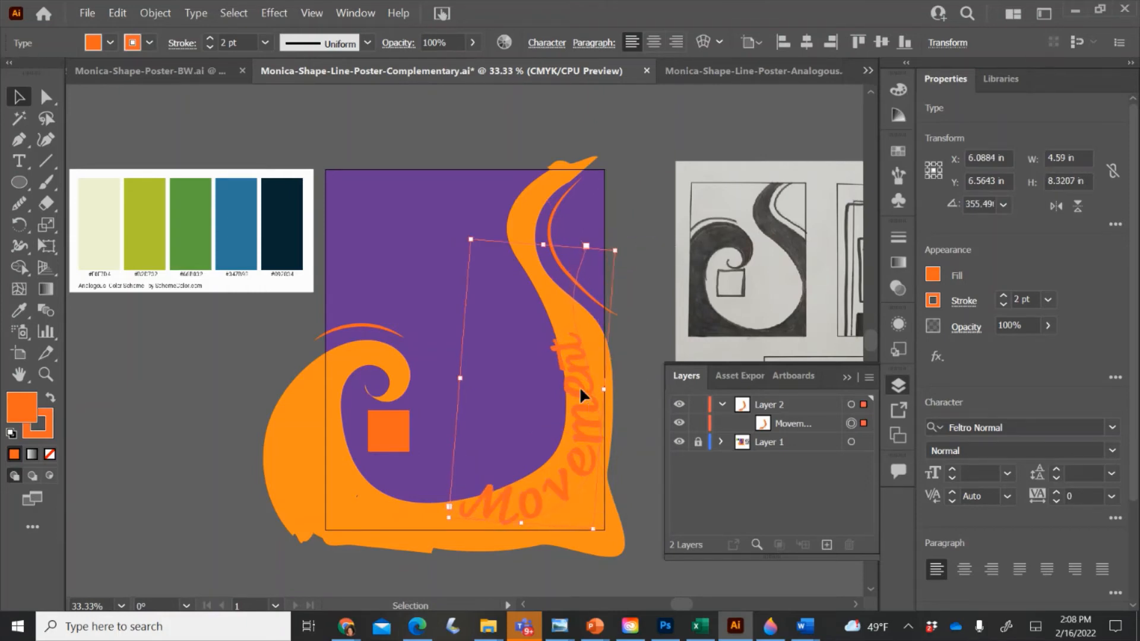
pyautogui.moveTo(580, 386); pyautogui.dragTo(583, 393)
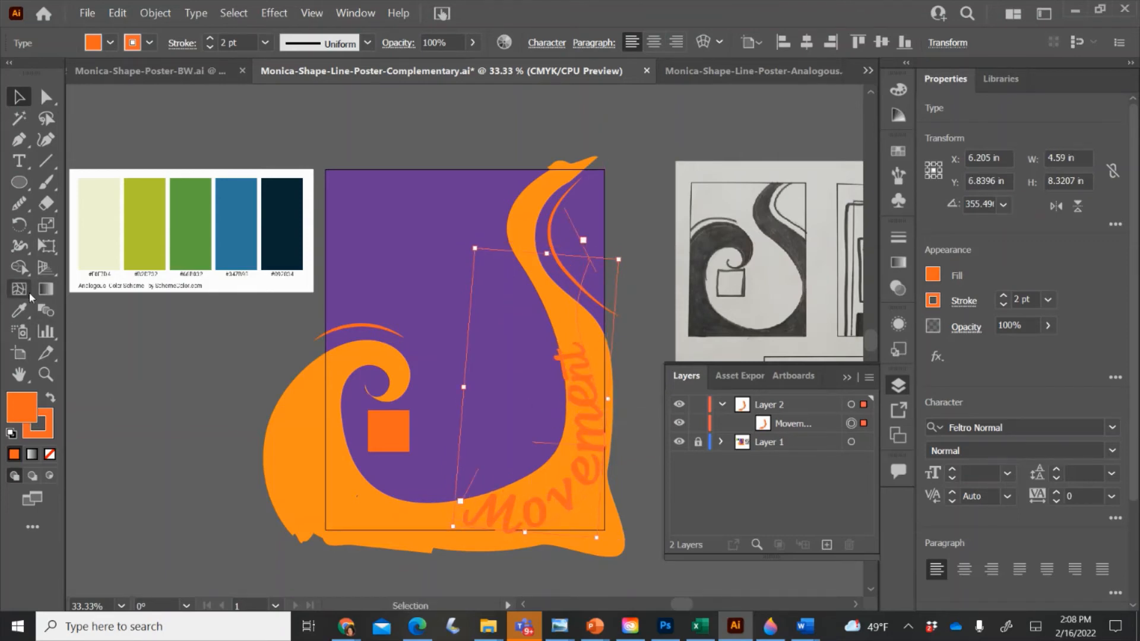
# - Try recolouring the Movement text with the purple sampled from the poster background
pyautogui.click(19, 309)
pyautogui.click(439, 255)
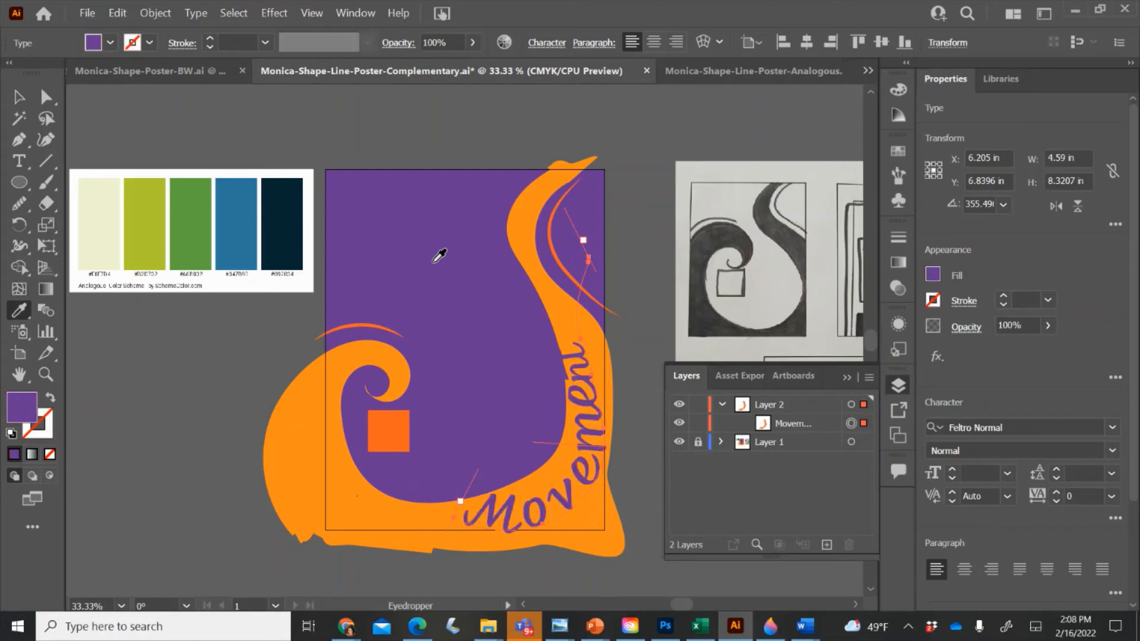
pyautogui.click(19, 96)
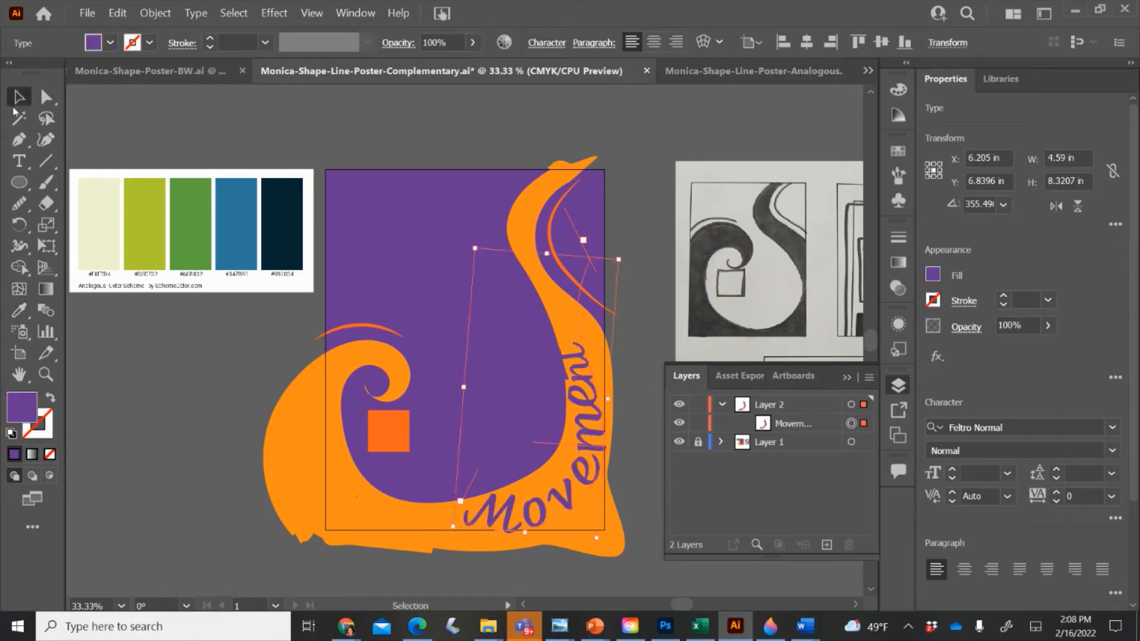
pyautogui.click(169, 84)
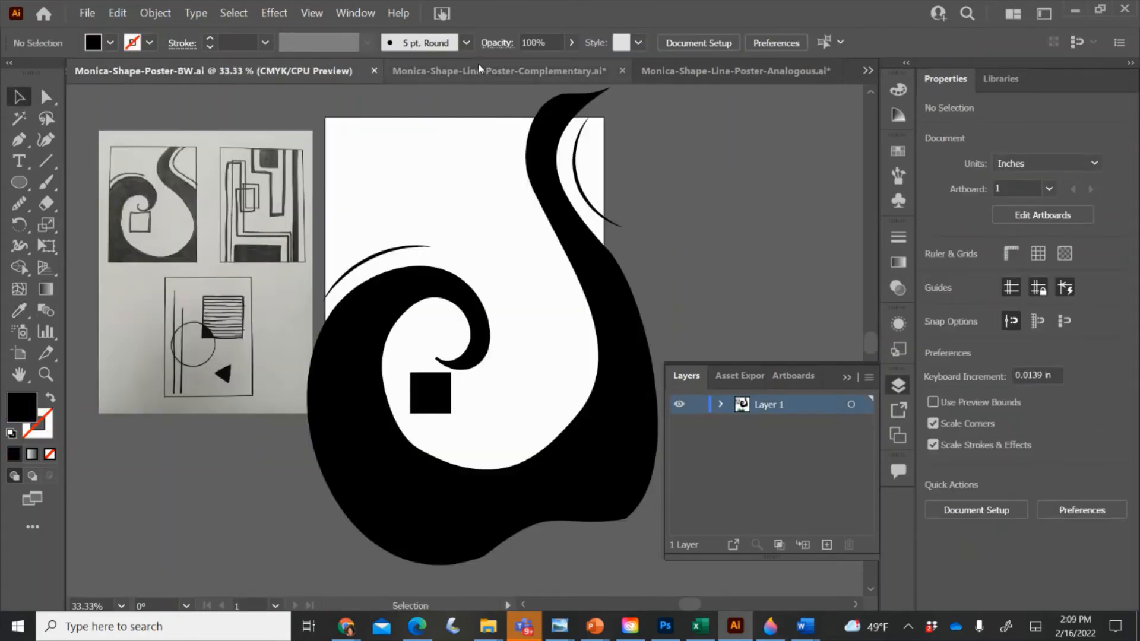
pyautogui.click(535, 71)
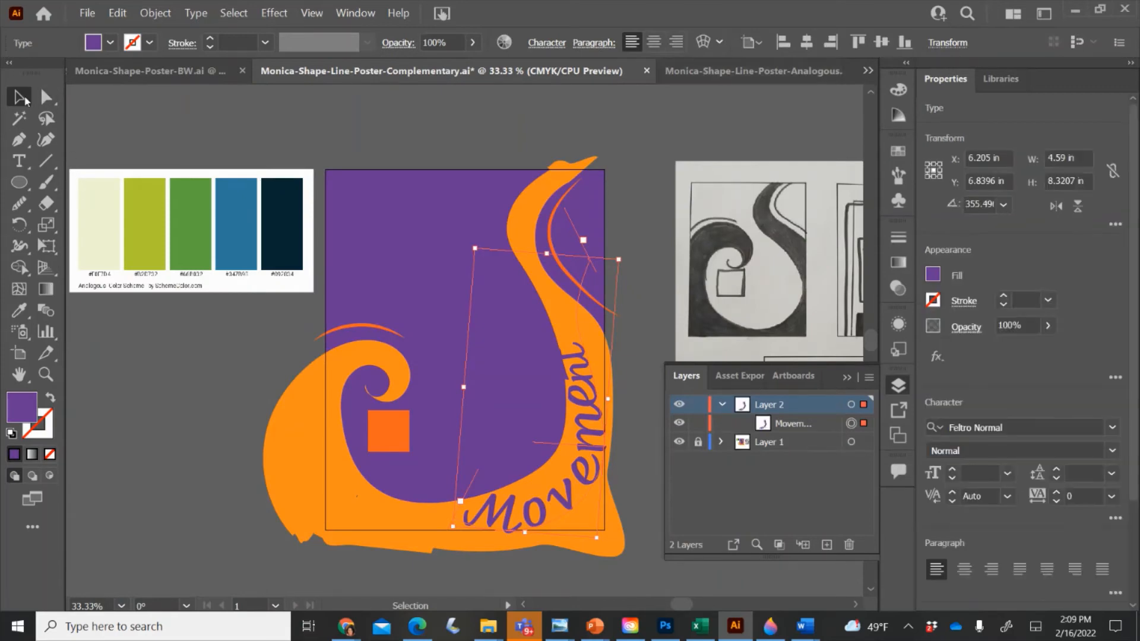
pyautogui.click(114, 114)
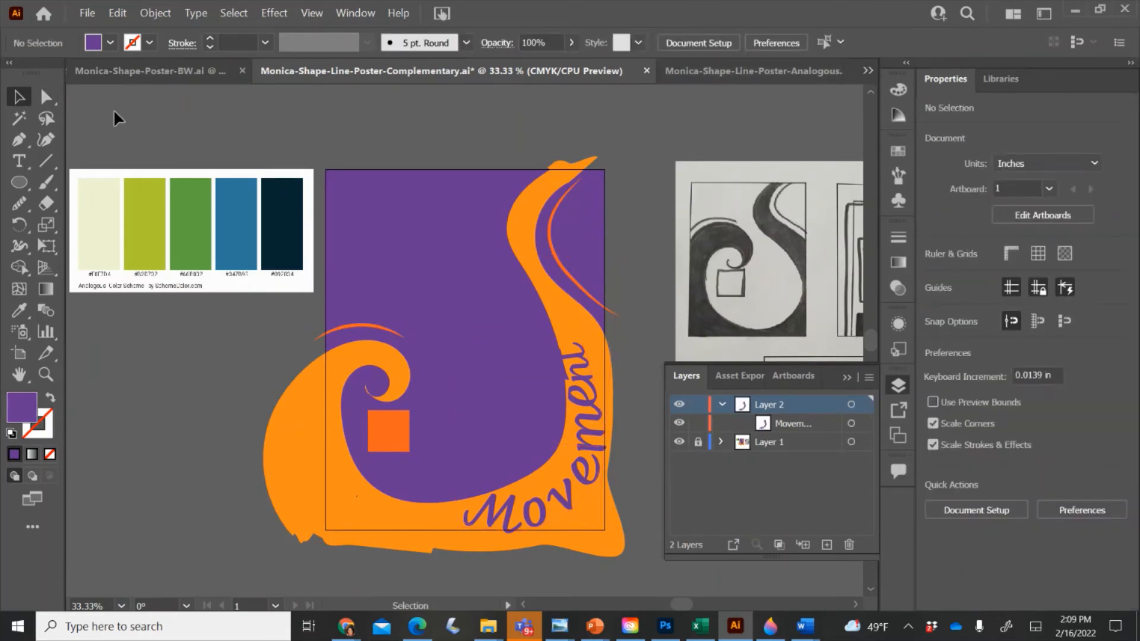
pyautogui.click(513, 480)
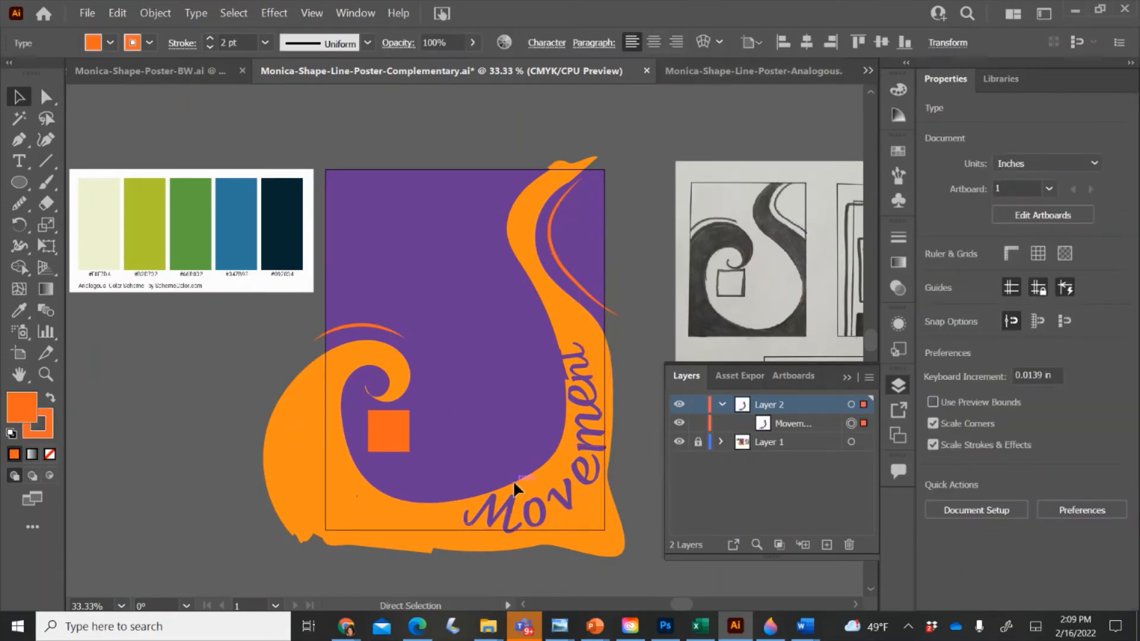
# - Undo the purple recolouring, the rotation and the moves of the Movement text onto the orange shape
pyautogui.hotkey('ctrl', 'z')
pyautogui.hotkey('ctrl', 'z')
pyautogui.hotkey('ctrl', 'z')
pyautogui.hotkey('ctrl', 'z')
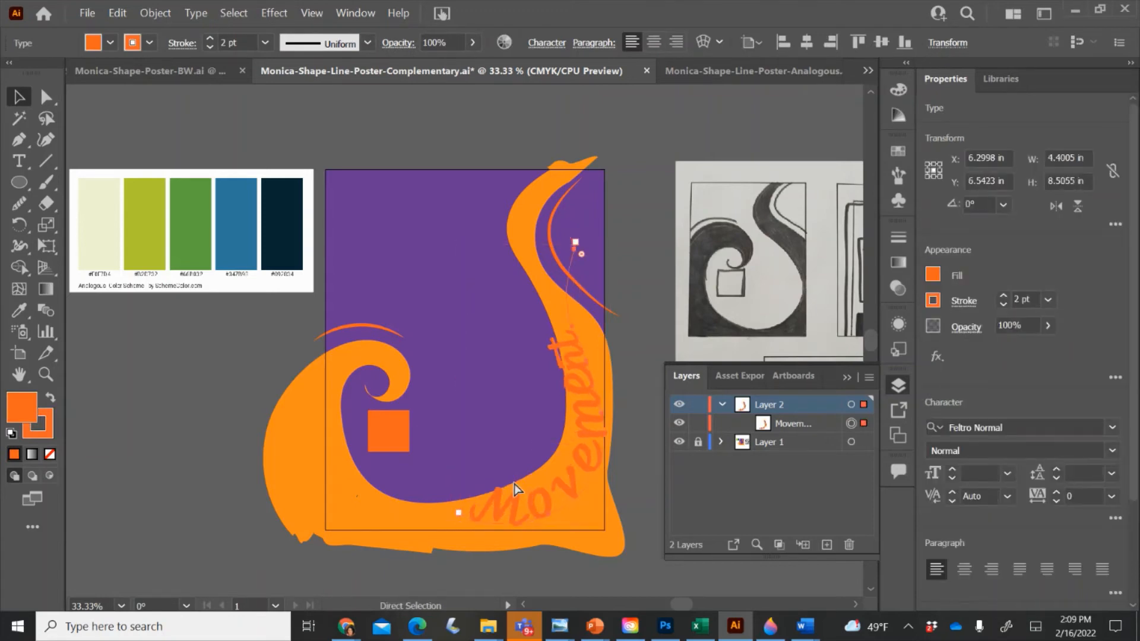
pyautogui.hotkey('ctrl', 'z')
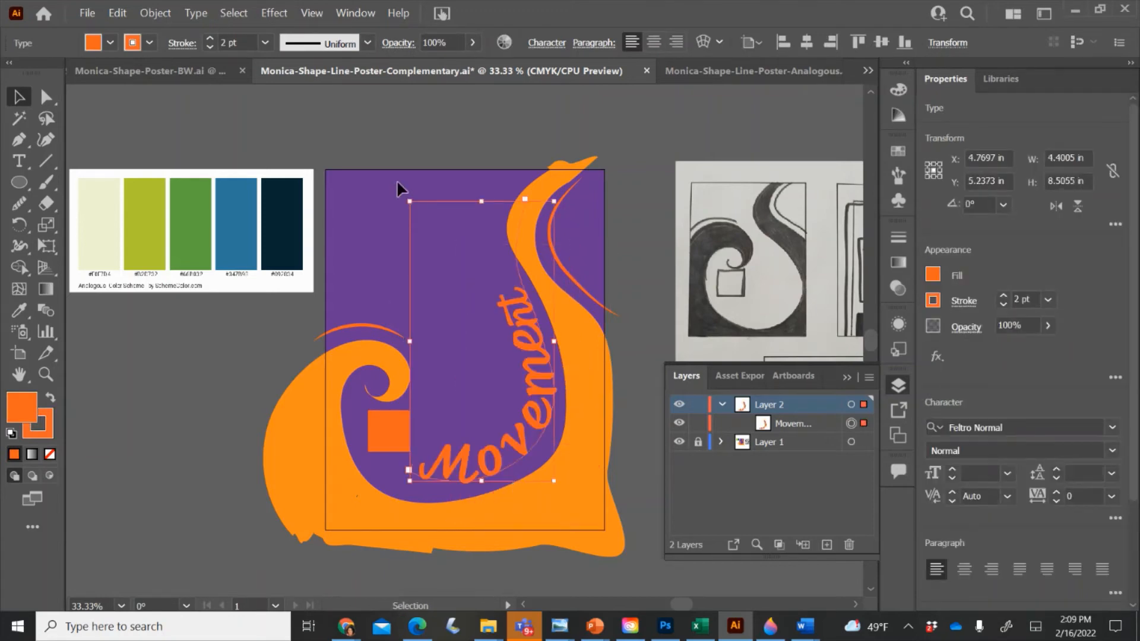
# - Move the Movement text slightly down and left within the purple area inside the orange curve, and deselect it
pyautogui.click(391, 135)
pyautogui.click(493, 466)
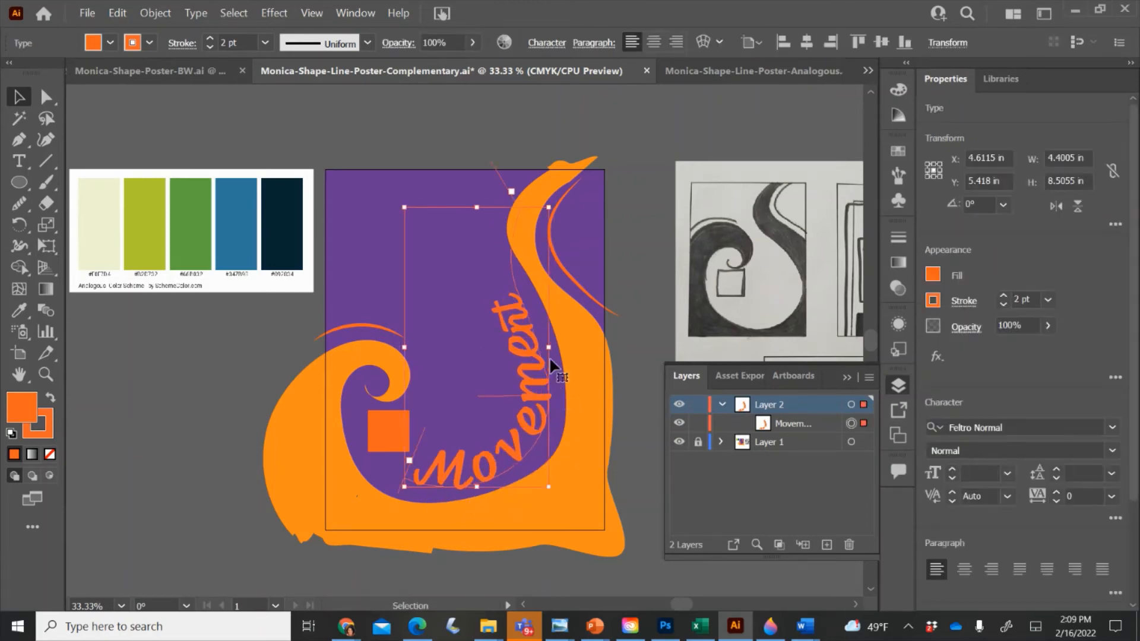
pyautogui.click(478, 158)
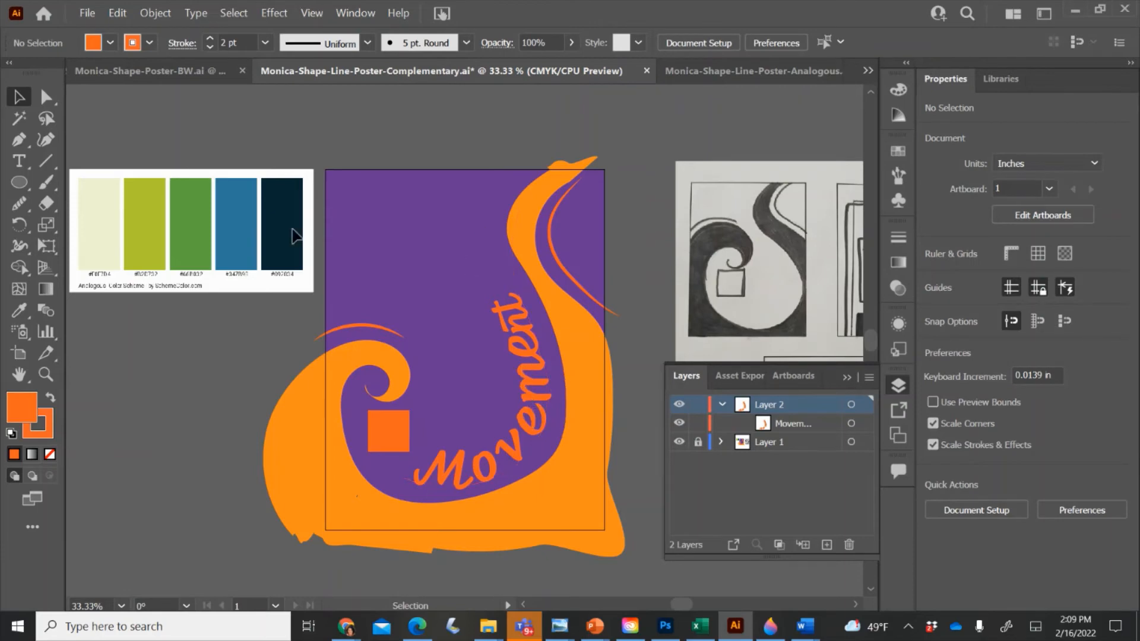
# - Draw a curved Pencil line about 0.86 in wide and 3.06 in high from the letter t upward beside the orange neck
pyautogui.click(19, 204)
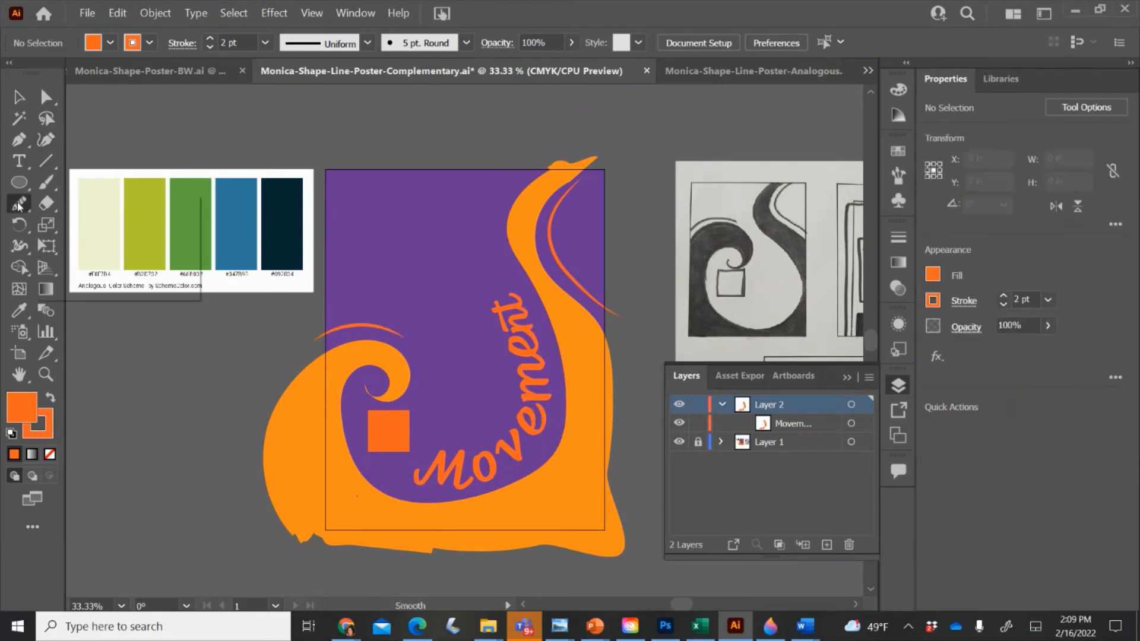
pyautogui.click(76, 226)
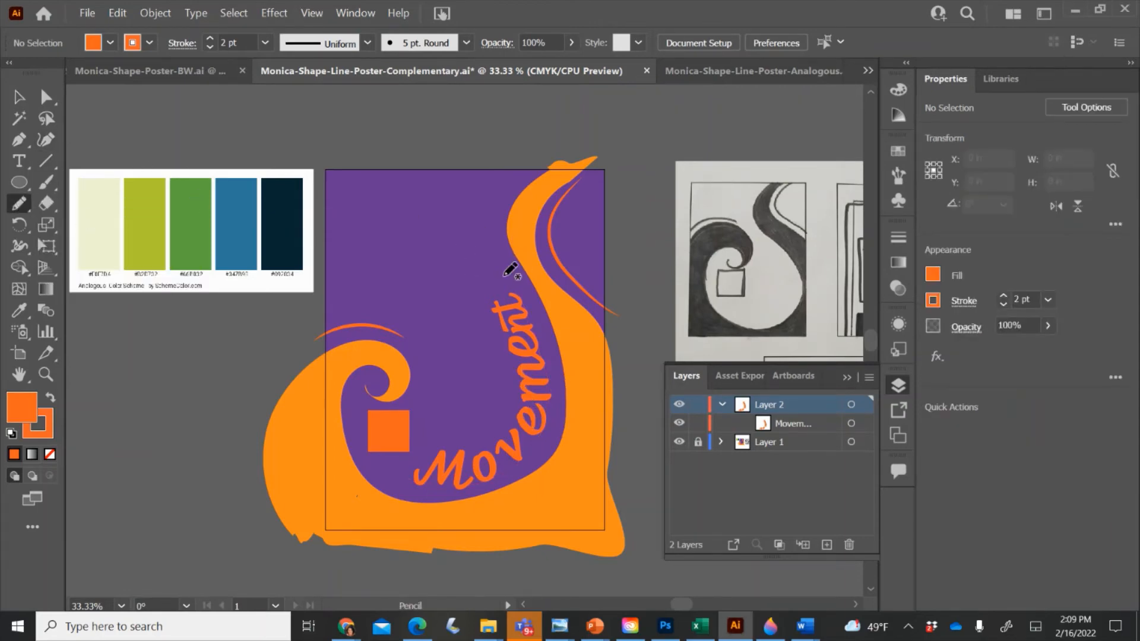
pyautogui.moveTo(511, 294)
pyautogui.mouseDown()
pyautogui.moveTo(482, 240)
pyautogui.moveTo(504, 193)
pyautogui.mouseUp()
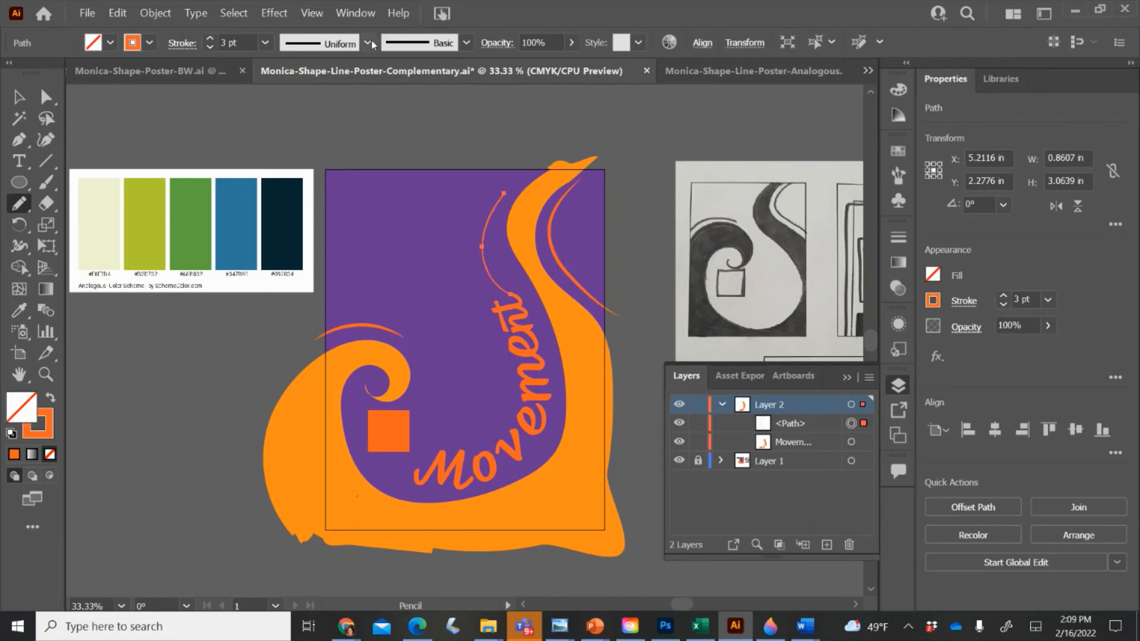
# - Give the new pencil line an elliptical width profile that tapers at both ends, and deselect it
pyautogui.click(342, 39)
pyautogui.click(341, 83)
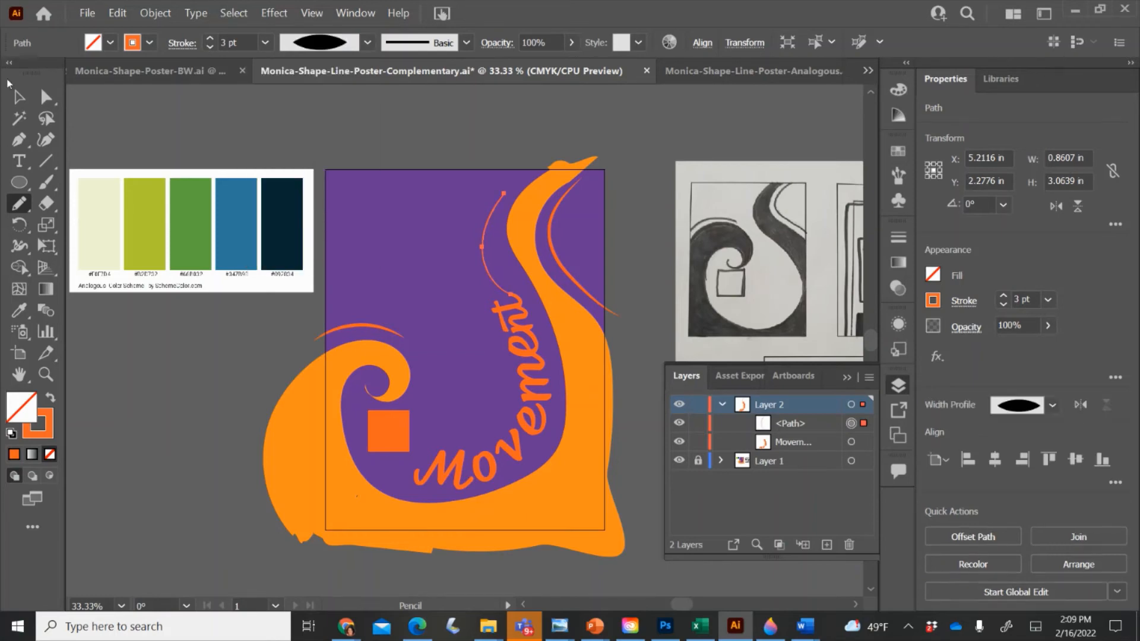
pyautogui.click(18, 96)
pyautogui.click(286, 122)
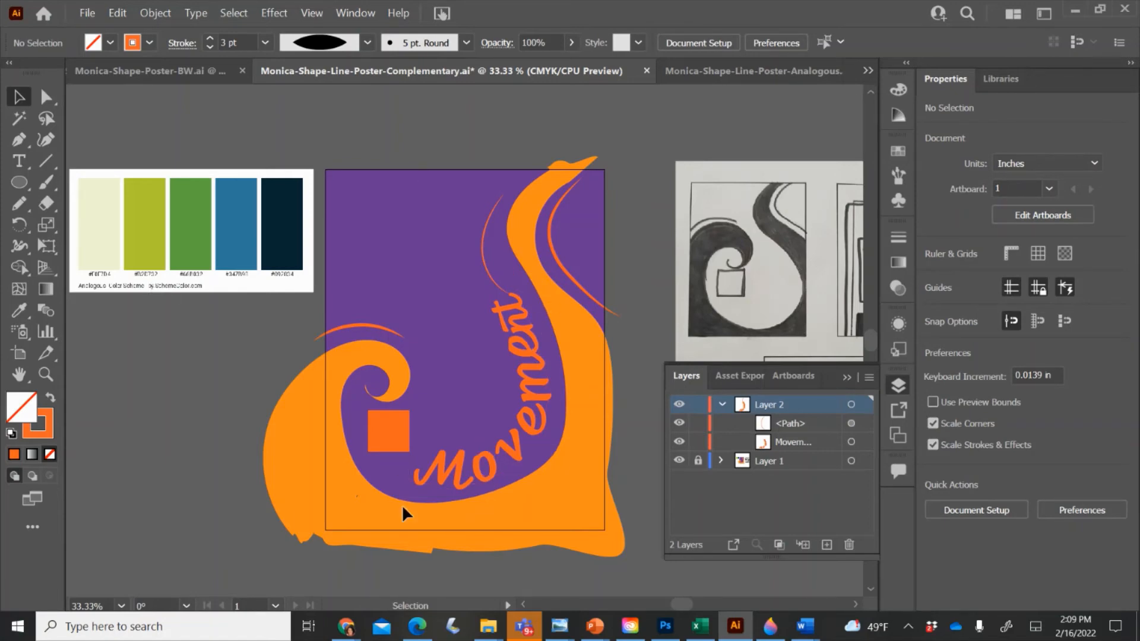
# - Save the complementary poster as a new Illustrator file in Downloads, appending "-Text" to the current file name
pyautogui.click(530, 415)
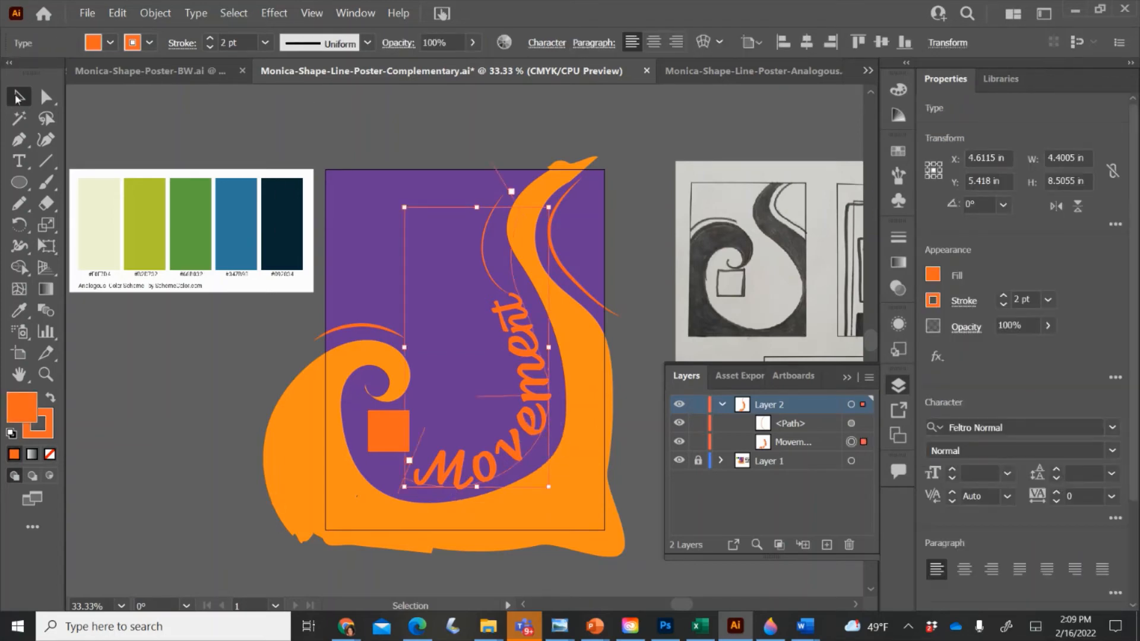
pyautogui.click(90, 124)
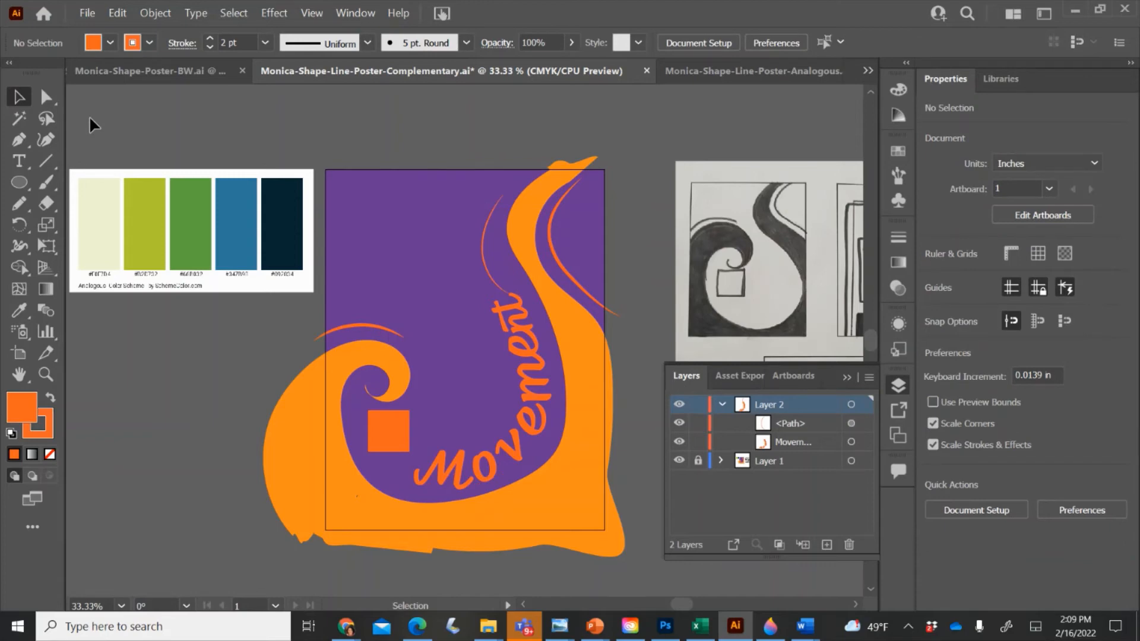
pyautogui.click(86, 13)
pyautogui.click(110, 152)
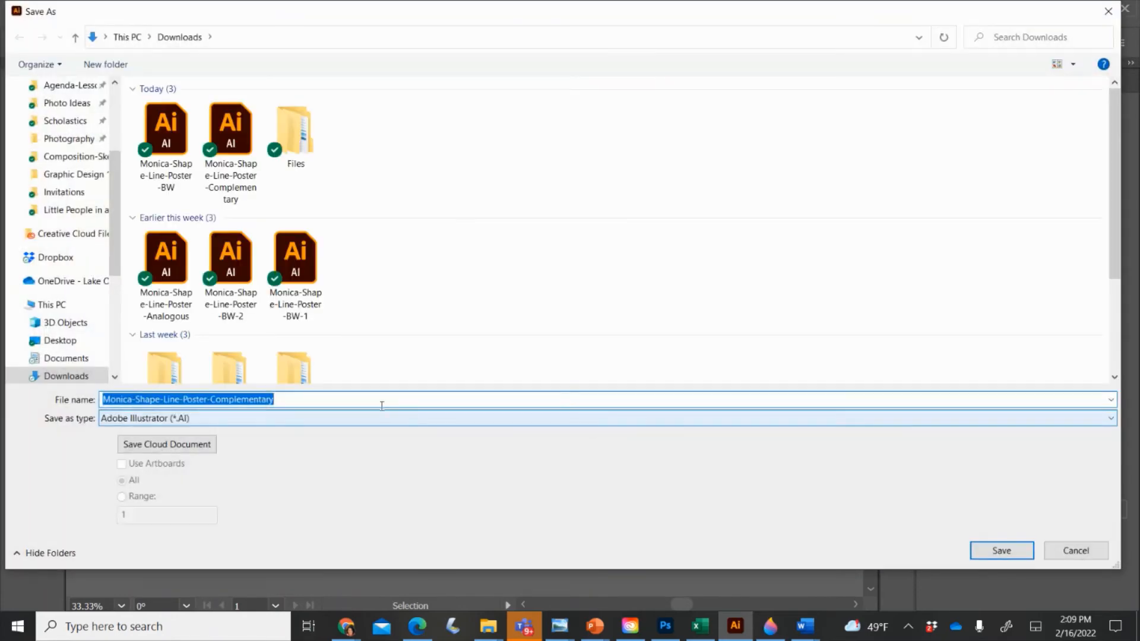
pyautogui.click(377, 400)
pyautogui.write('-')
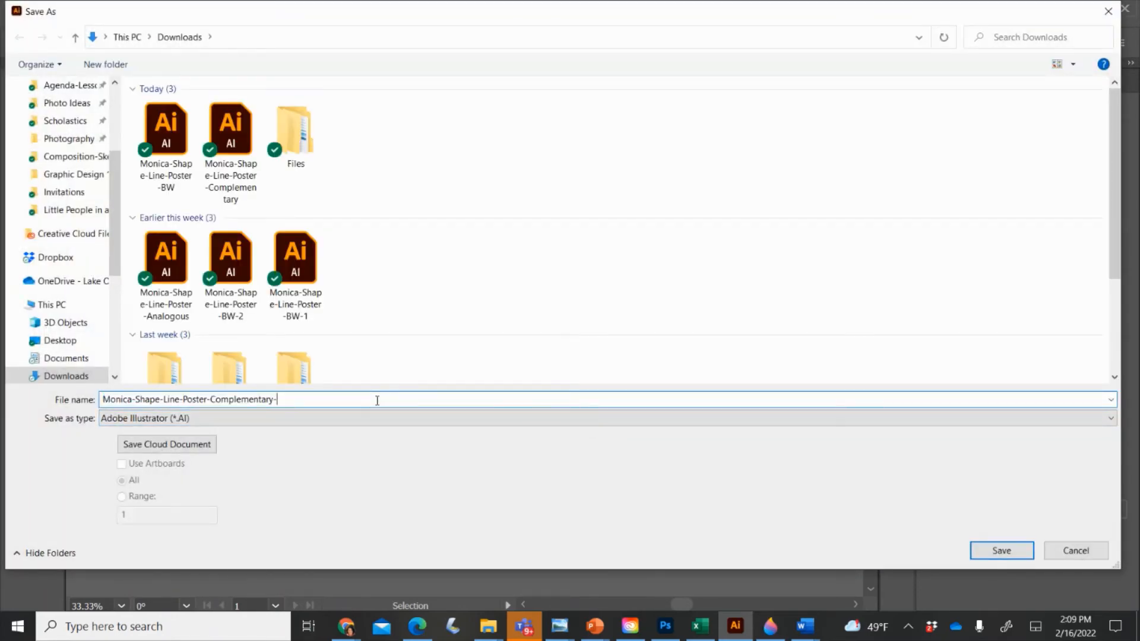
pyautogui.write('Text')
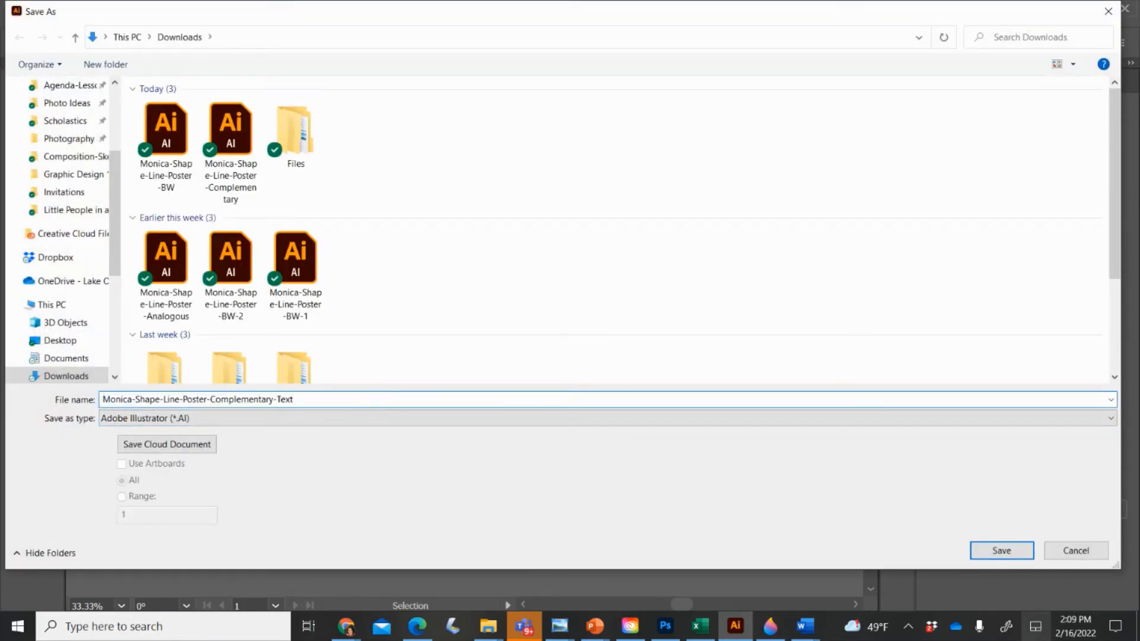
pyautogui.click(1001, 550)
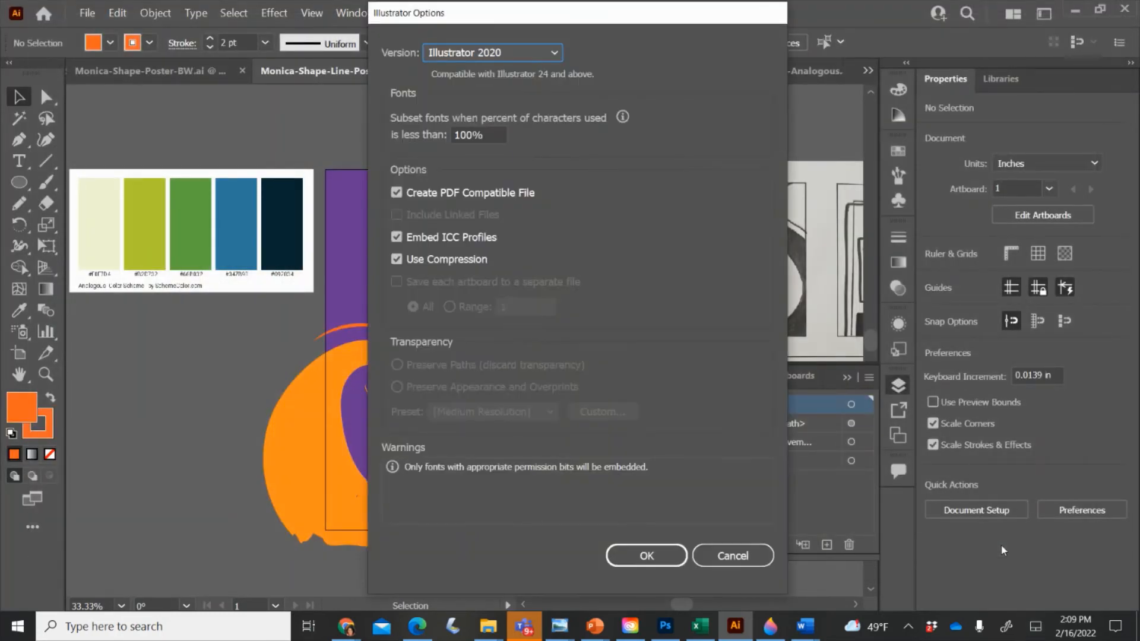
pyautogui.click(668, 563)
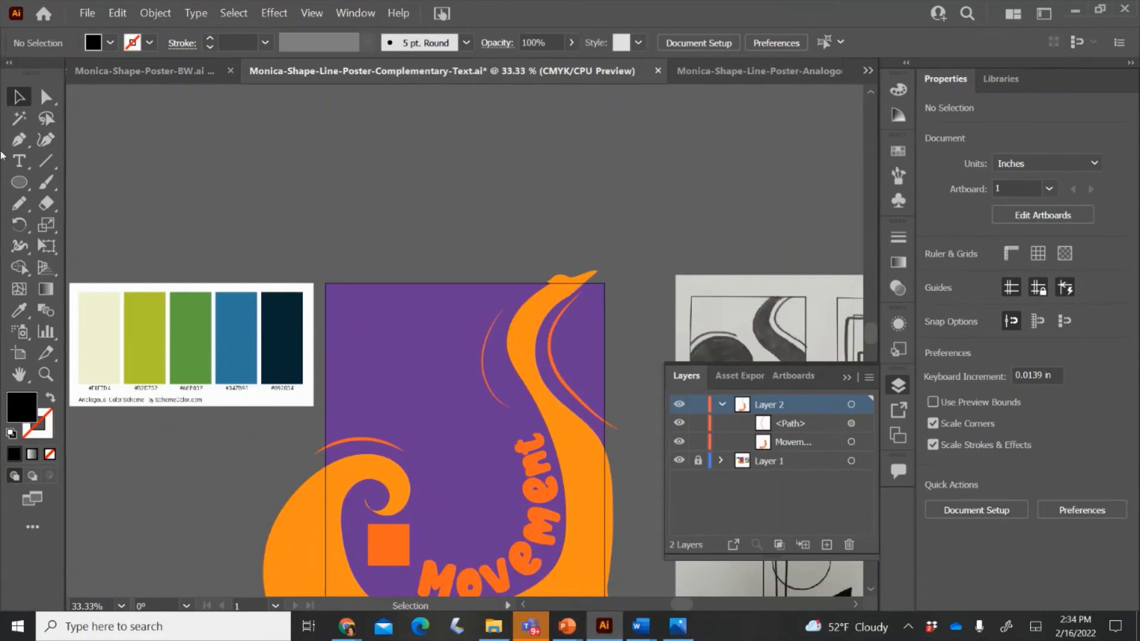
# - Add the point text "MOVEMENT" in the empty area above the artboard and shift it right and slightly up
pyautogui.click(19, 161)
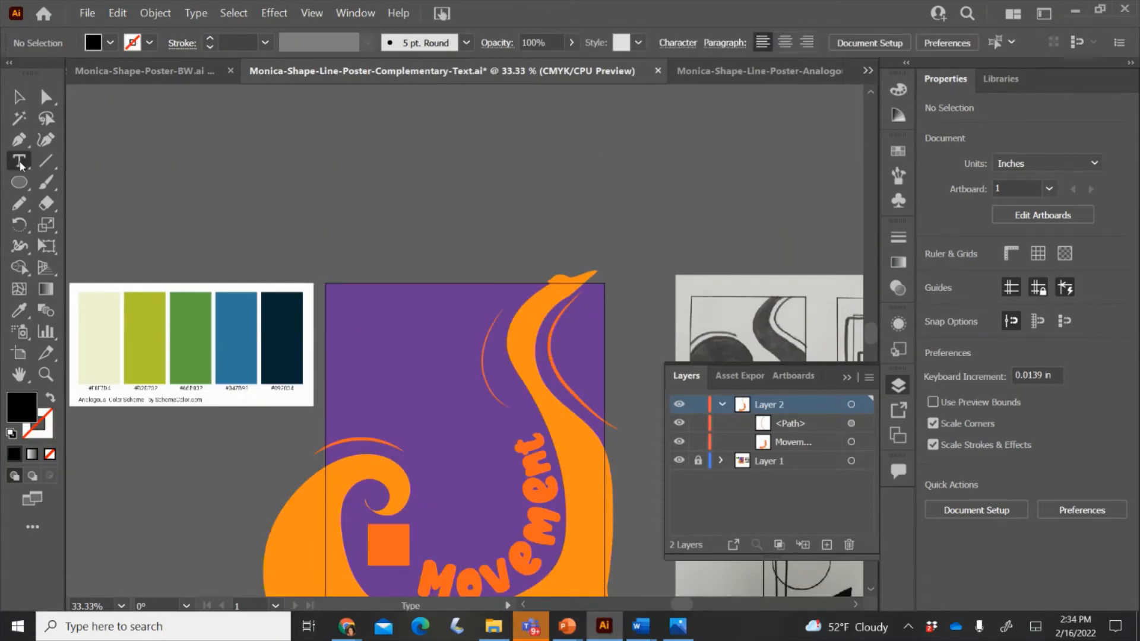
pyautogui.click(436, 220)
pyautogui.write('MOVEMENT')
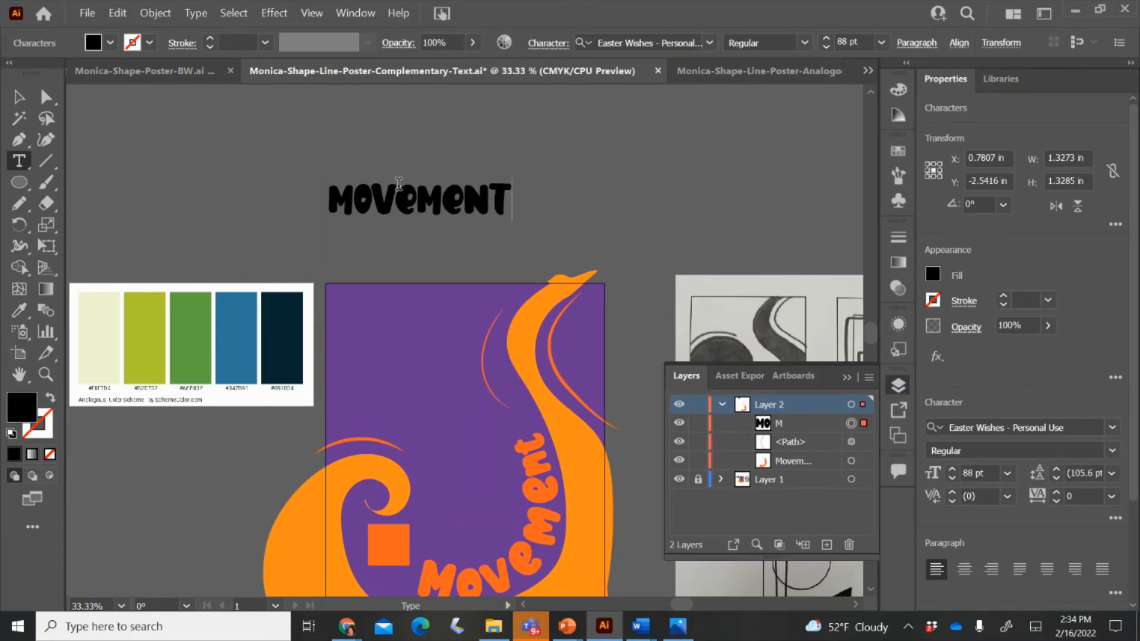
pyautogui.press('Escape')
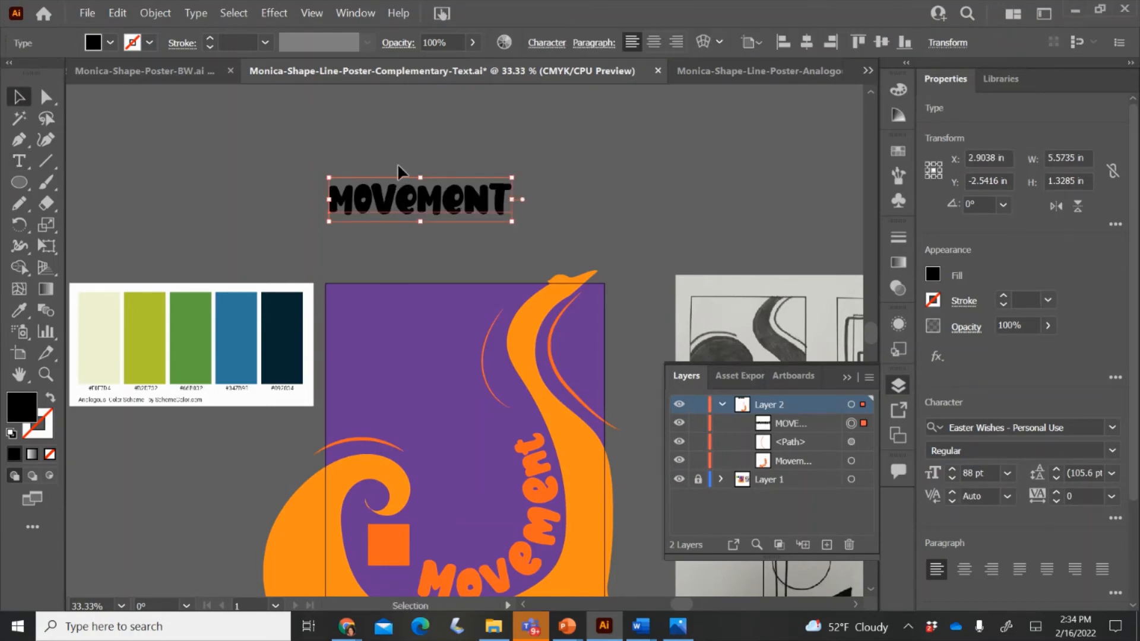
pyautogui.moveTo(414, 182); pyautogui.dragTo(540, 162)
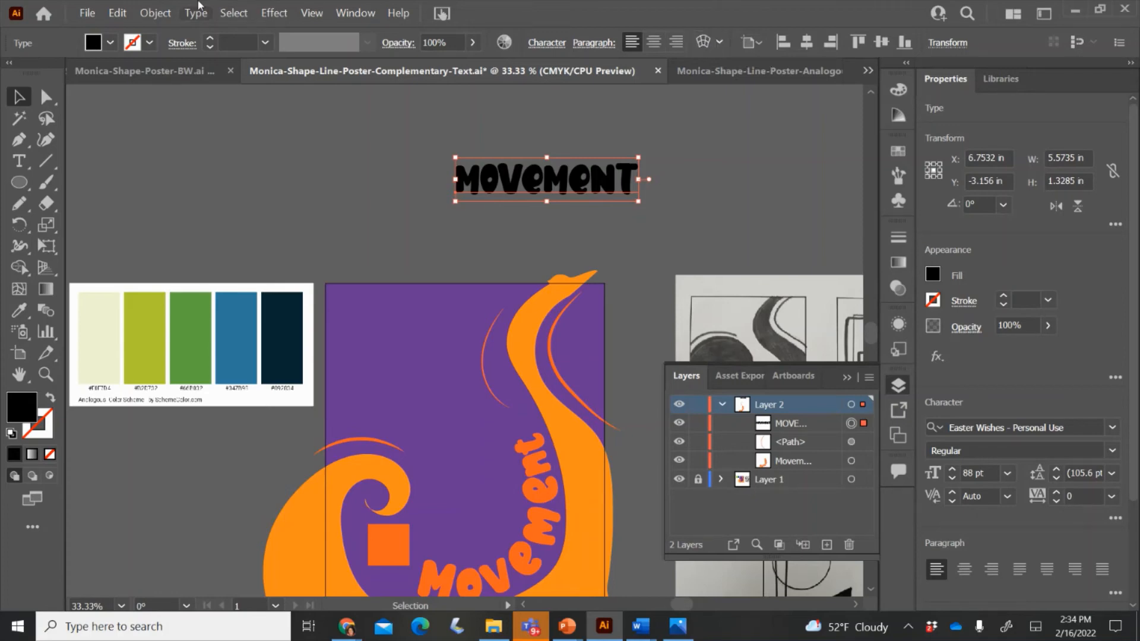
pyautogui.click(157, 11)
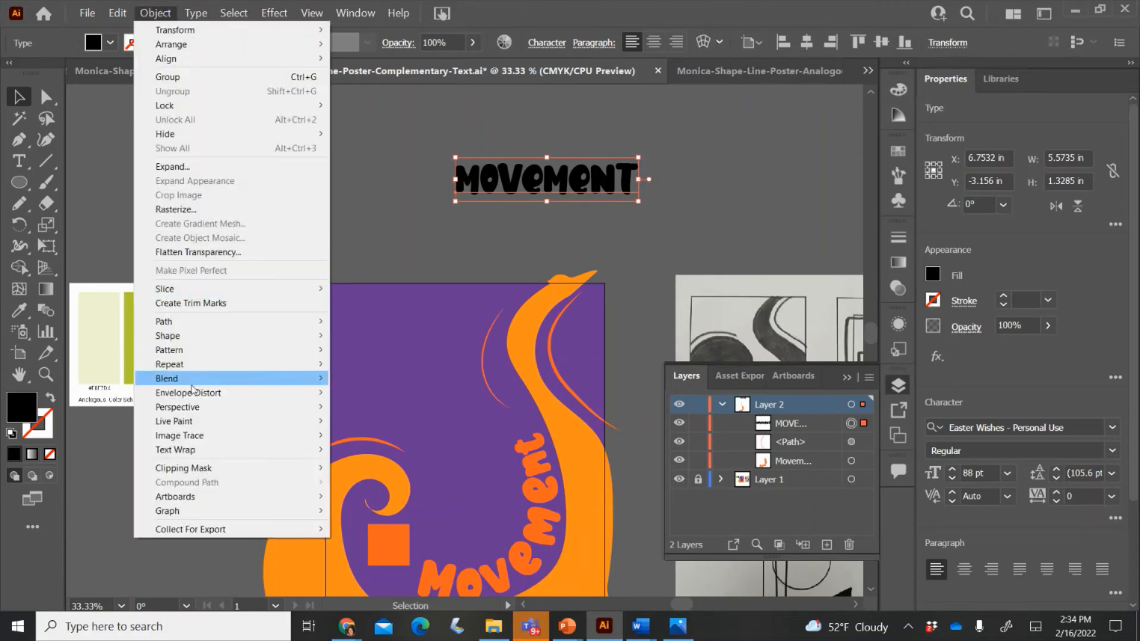
pyautogui.moveTo(194, 394)
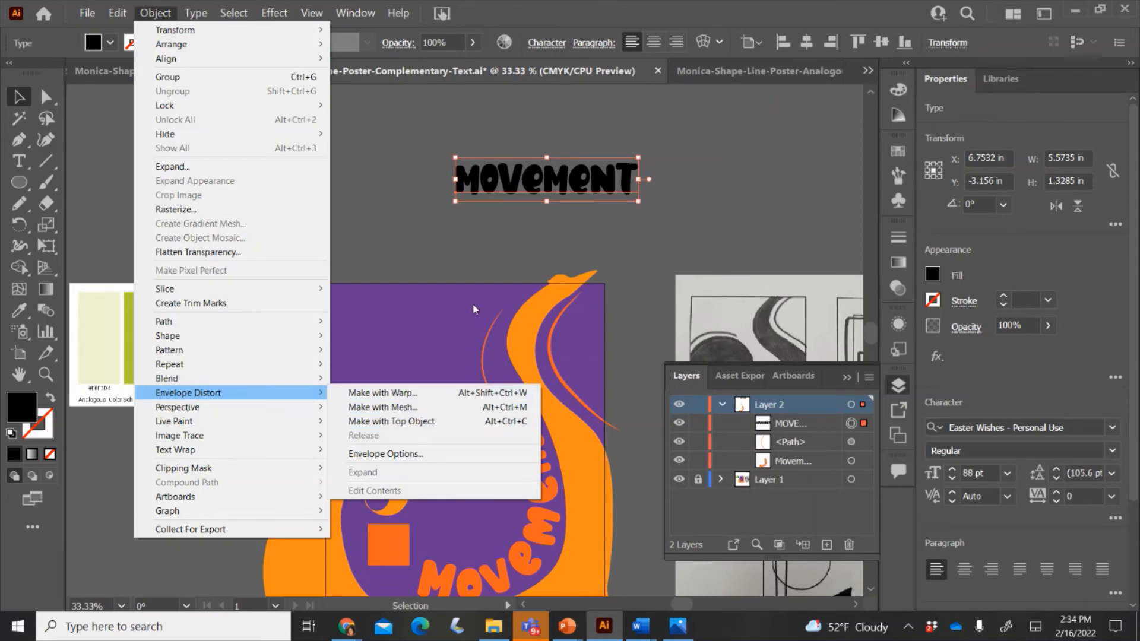
pyautogui.click(746, 88)
pyautogui.click(746, 88)
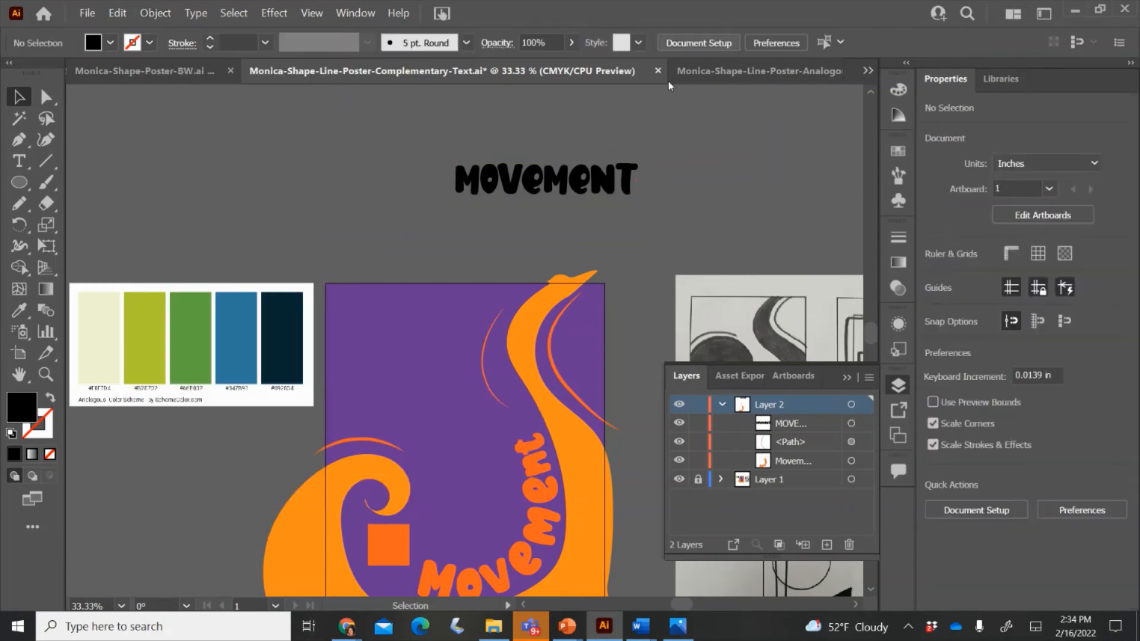
# - Warp the black MOVEMENT text above the artboard with a horizontal Bulge at 40% bend
pyautogui.click(525, 190)
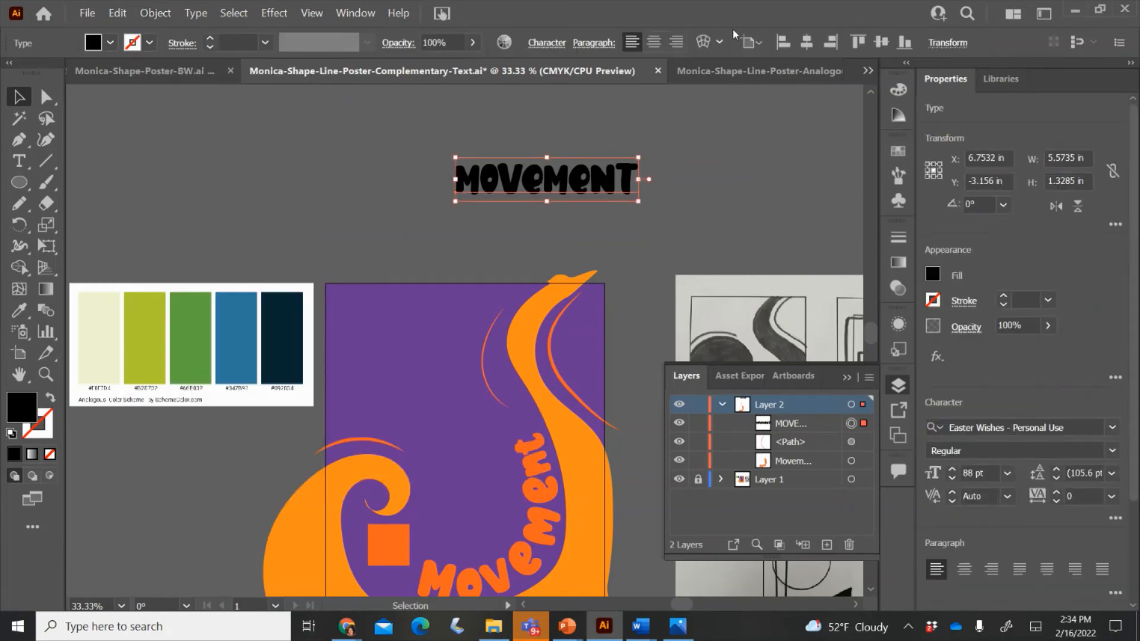
pyautogui.click(720, 43)
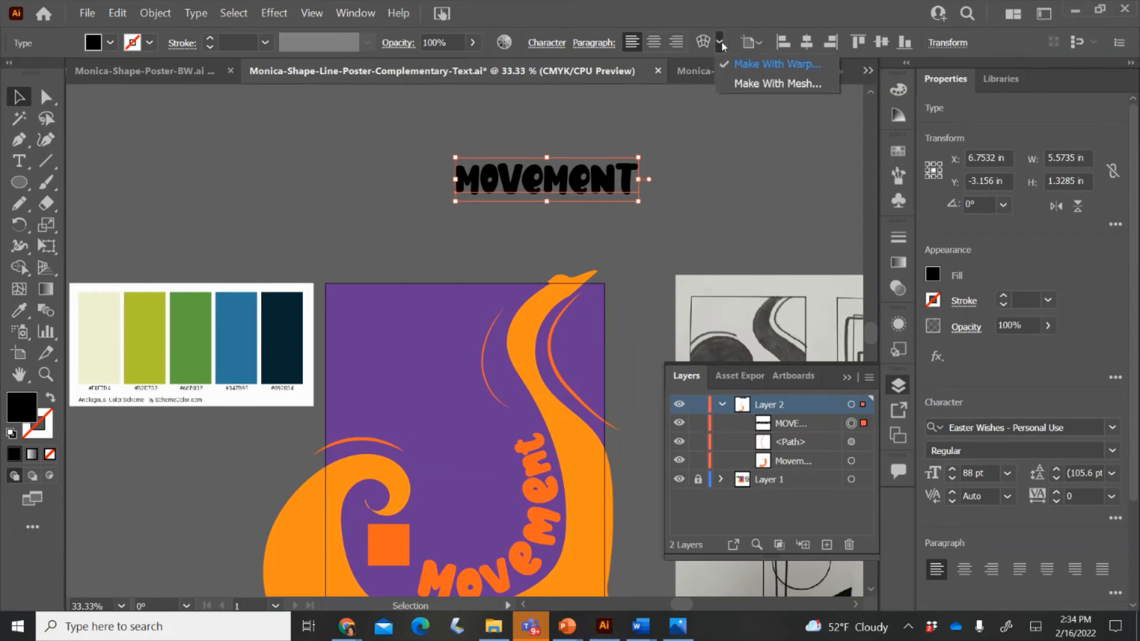
pyautogui.click(753, 66)
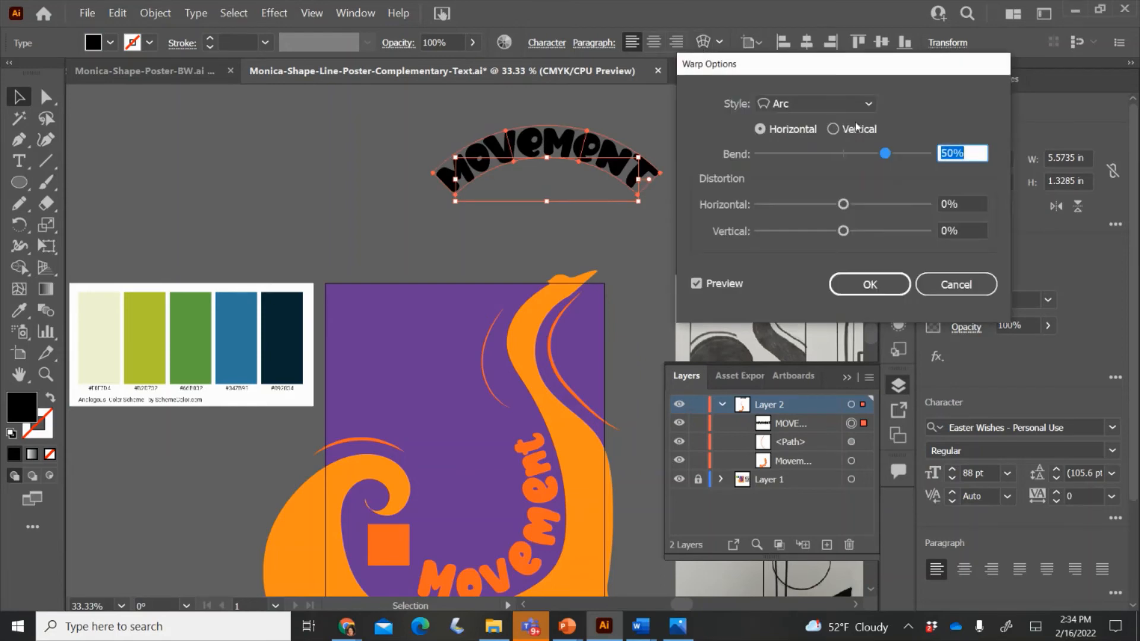
pyautogui.click(841, 105)
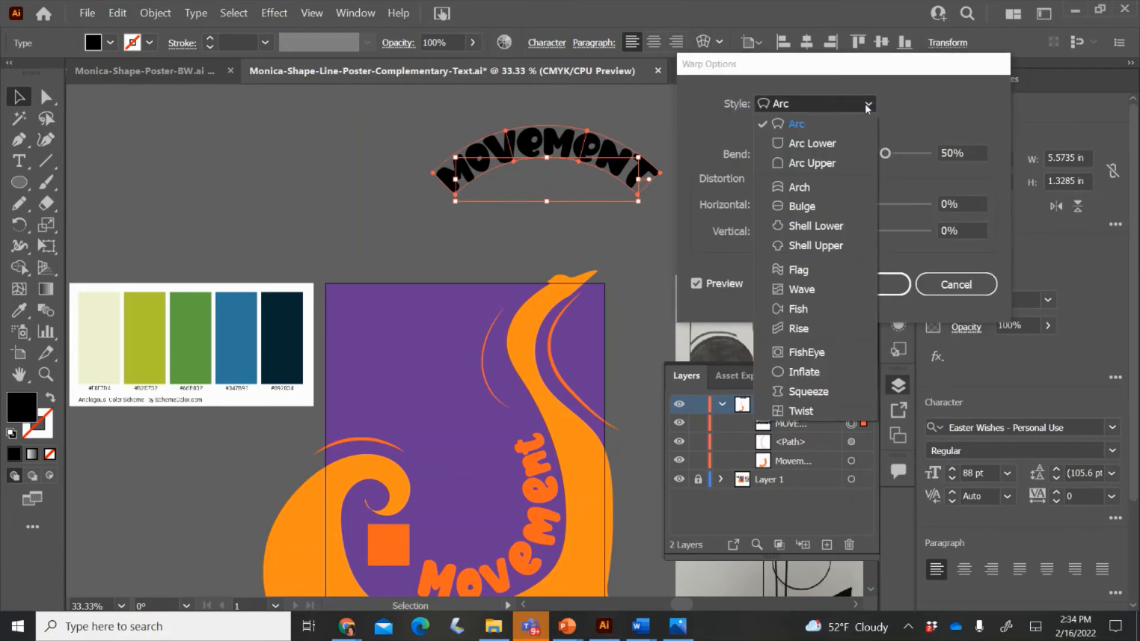
pyautogui.click(812, 199)
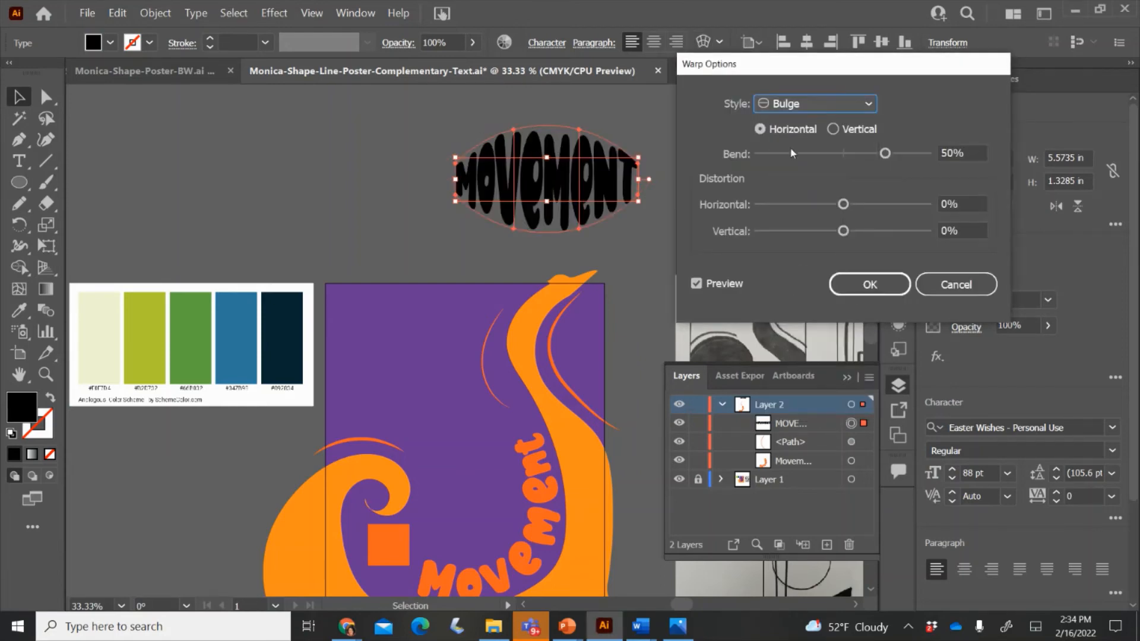
pyautogui.moveTo(878, 156)
pyautogui.mouseDown()
pyautogui.moveTo(850, 156)
pyautogui.moveTo(878, 154)
pyautogui.mouseUp()
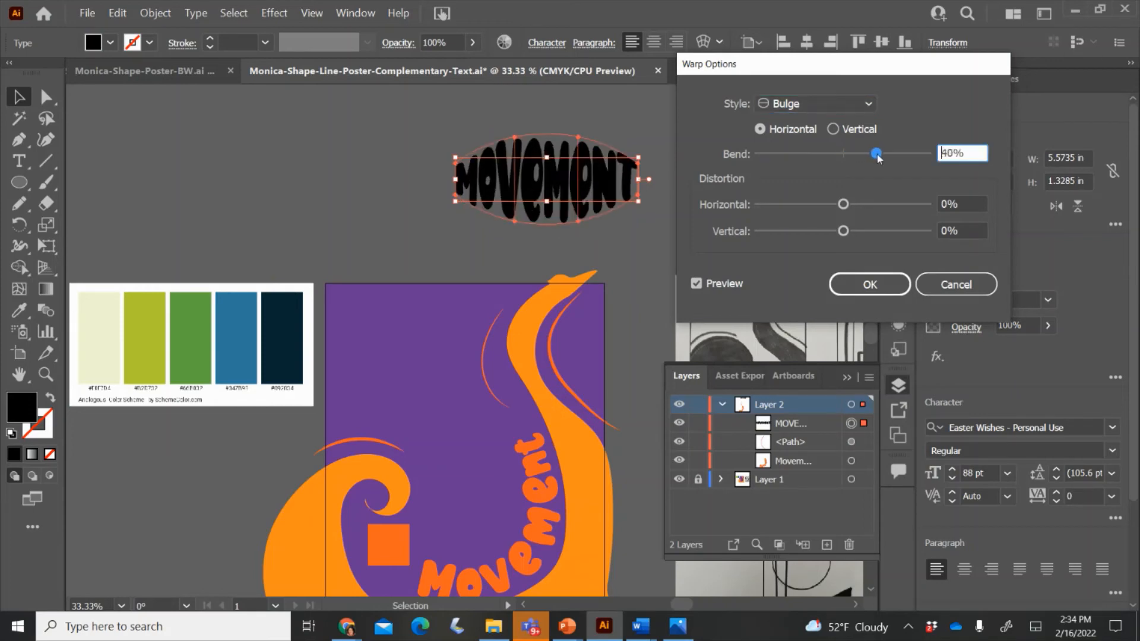
pyautogui.click(873, 277)
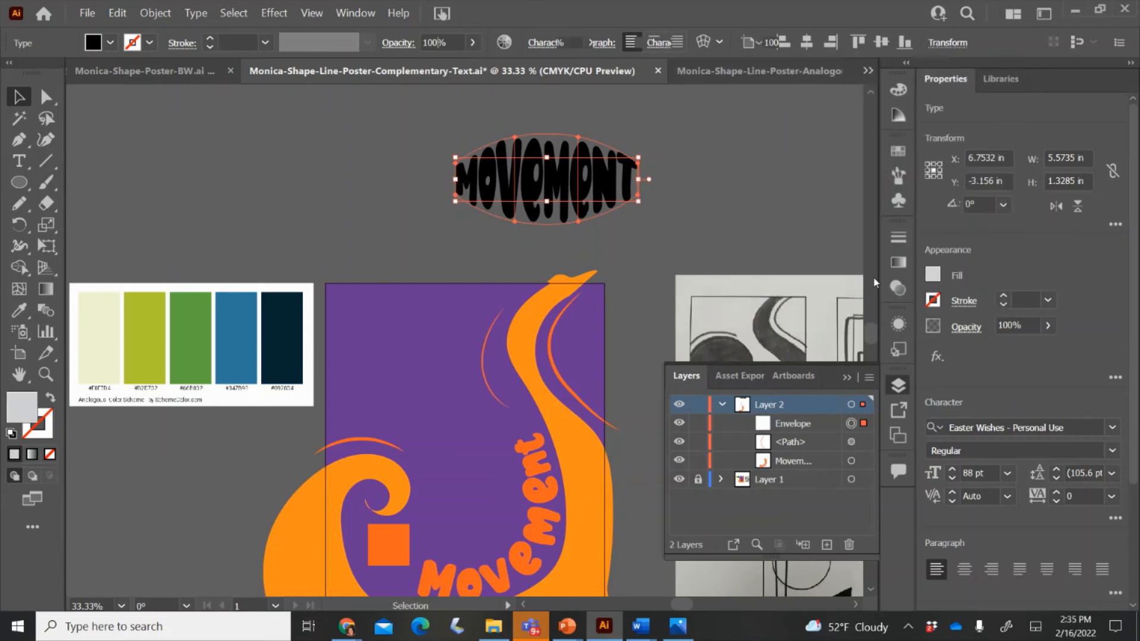
# - Move the bulged text onto the poster, rotate it about 47.5° counterclockwise, and shift it across the artboard's top edge
pyautogui.moveTo(517, 181); pyautogui.dragTo(396, 350)
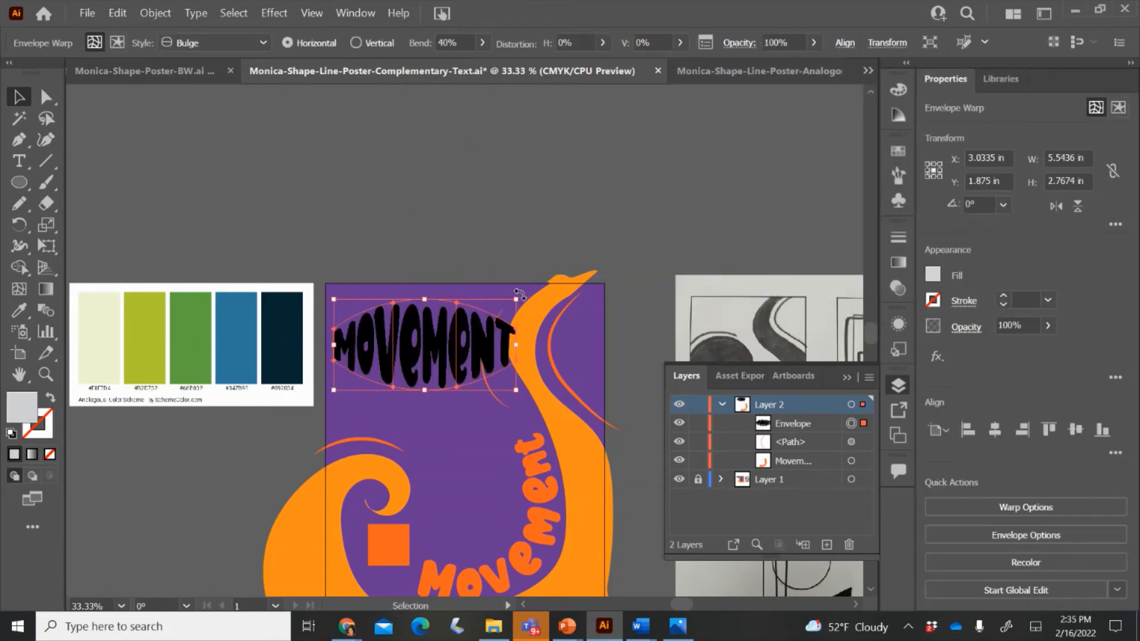
pyautogui.moveTo(519, 294); pyautogui.dragTo(437, 237)
pyautogui.moveTo(431, 351); pyautogui.dragTo(469, 273)
# - Pull the two middle mesh points on the upper-left side of the text's envelope outward to distort the lettering
pyautogui.click(47, 97)
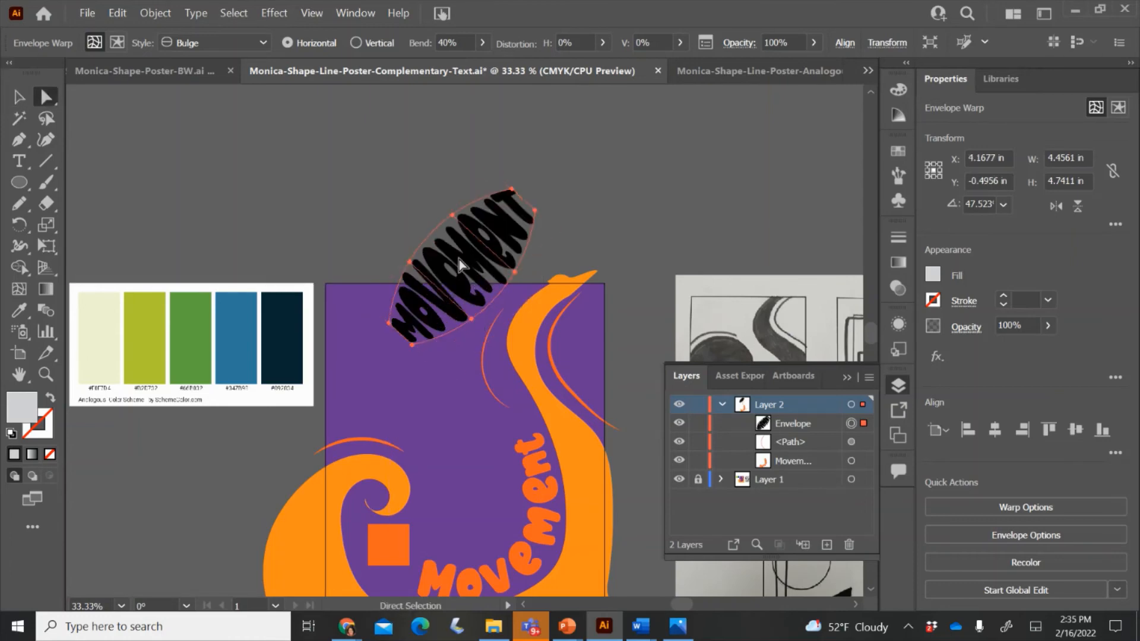
pyautogui.moveTo(454, 218); pyautogui.dragTo(439, 189)
pyautogui.moveTo(410, 261); pyautogui.dragTo(379, 252)
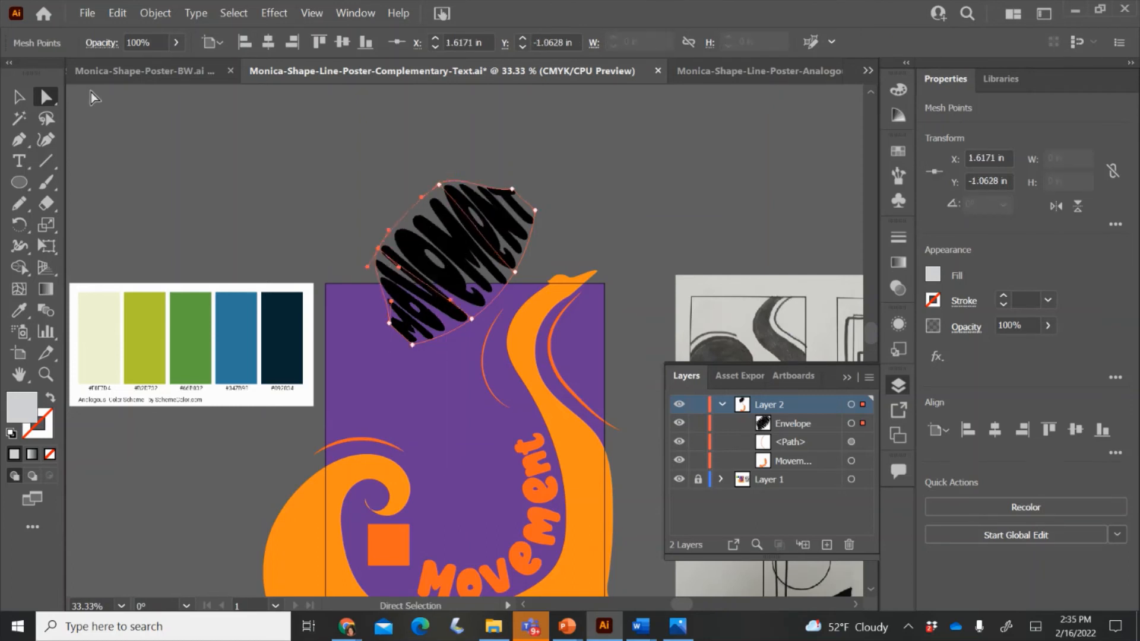
pyautogui.click(20, 98)
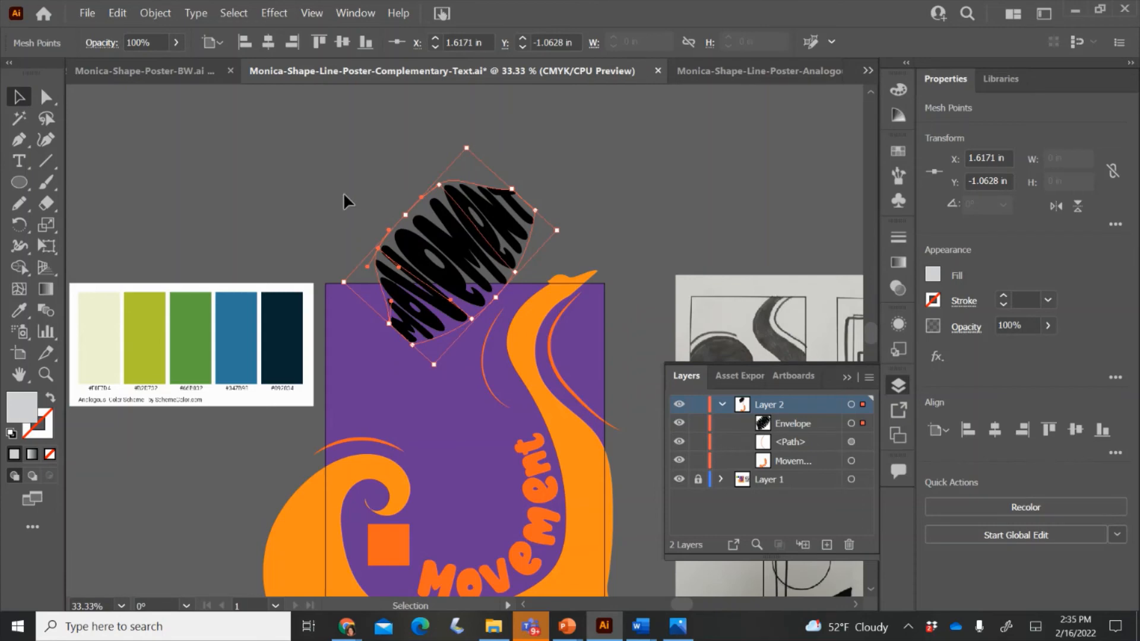
# - Undo the mesh distortion, moves, rotation and Bulge warp of the black MOVEMENT text
pyautogui.hotkey('ctrl', 'z')
pyautogui.hotkey('ctrl', 'z')
pyautogui.hotkey('ctrl', 'z')
pyautogui.hotkey('ctrl', 'z')
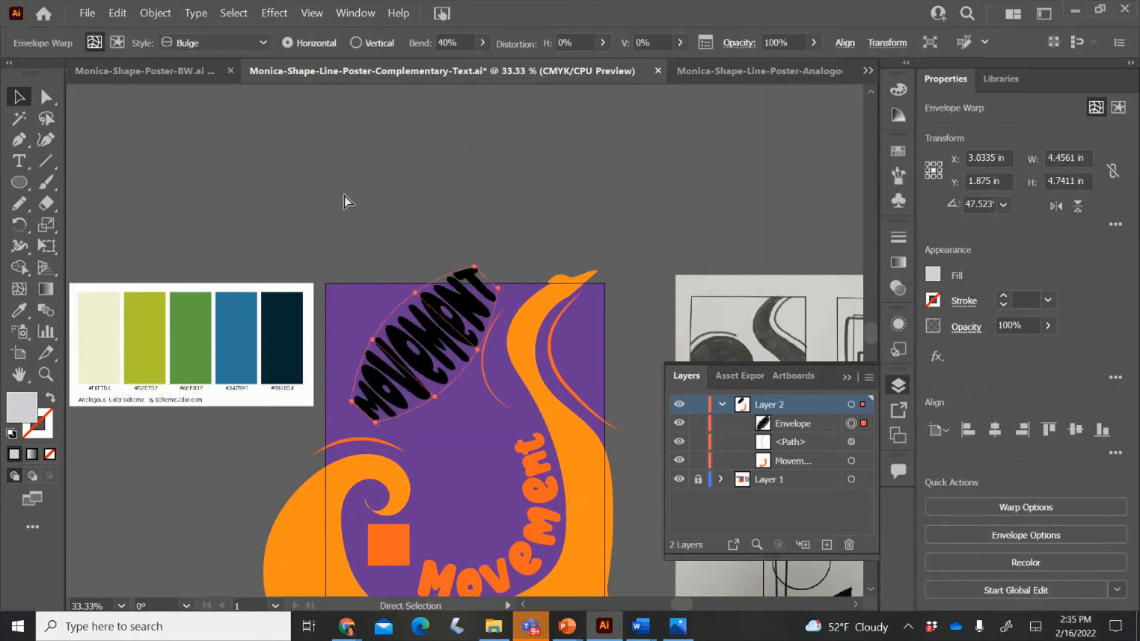
pyautogui.hotkey('ctrl', 'z')
pyautogui.hotkey('ctrl', 'z')
pyautogui.hotkey('ctrl', 'z')
pyautogui.hotkey('ctrl', 'z')
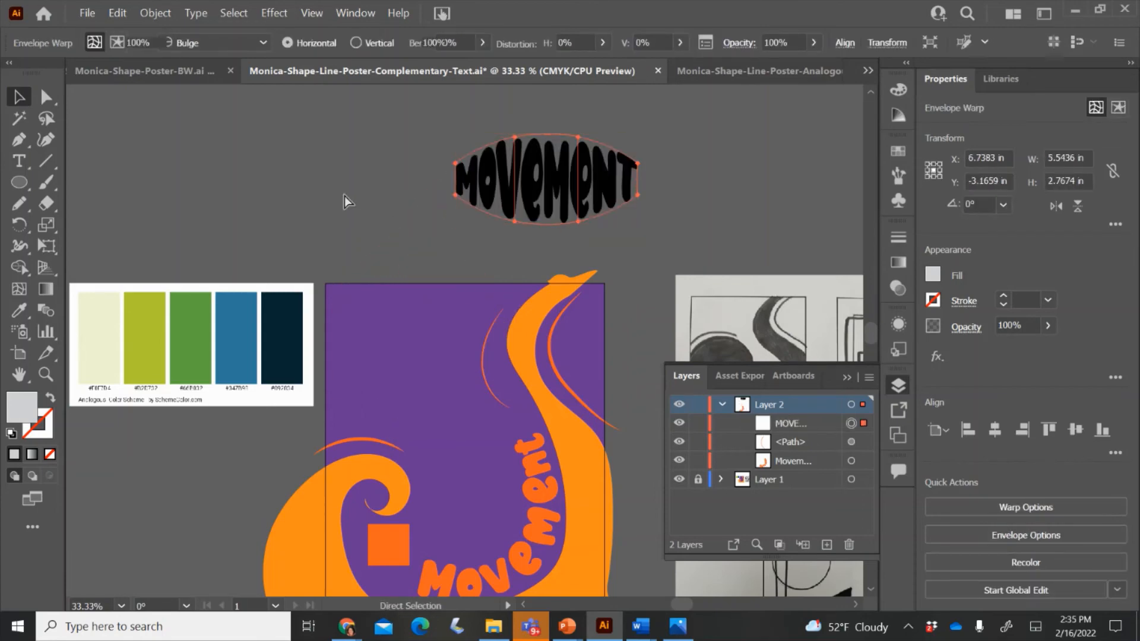
pyautogui.hotkey('ctrl', 'z')
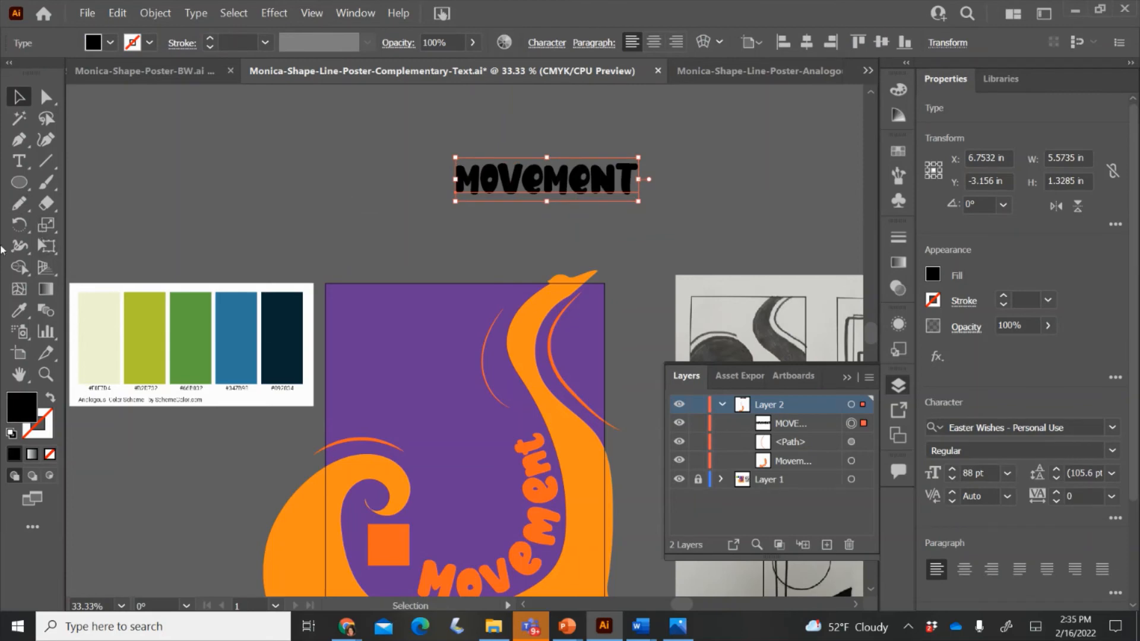
# - Recolour the MOVEMENT text with the light orange sampled from the poster's curved neck and warp it with a 40% horizontal Bulge
pyautogui.click(19, 310)
pyautogui.press('/')
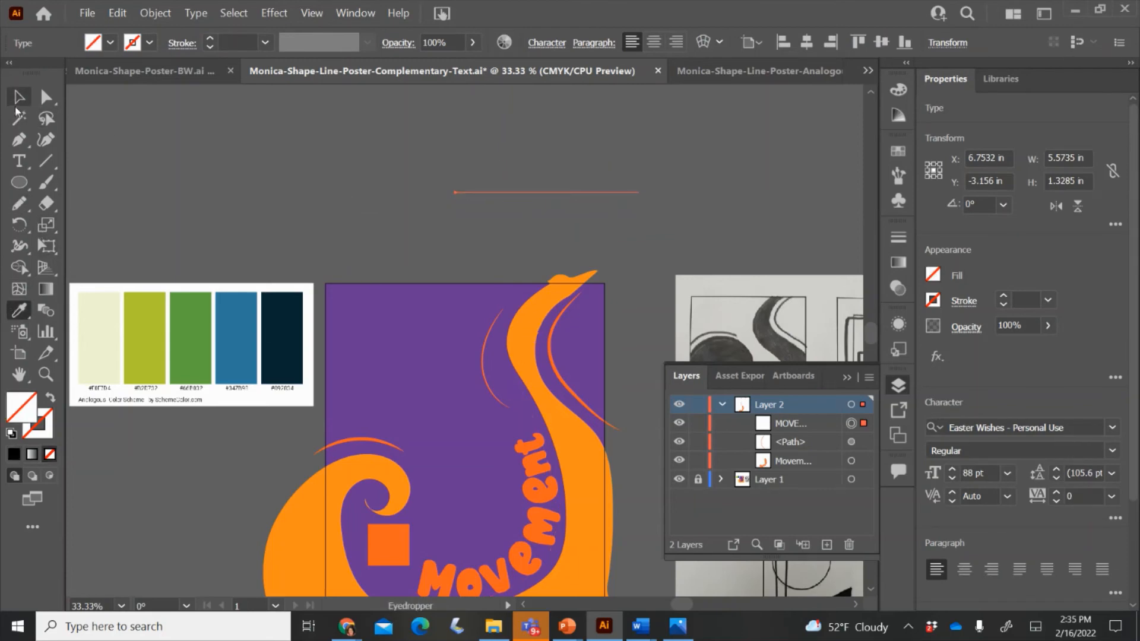
pyautogui.click(542, 306)
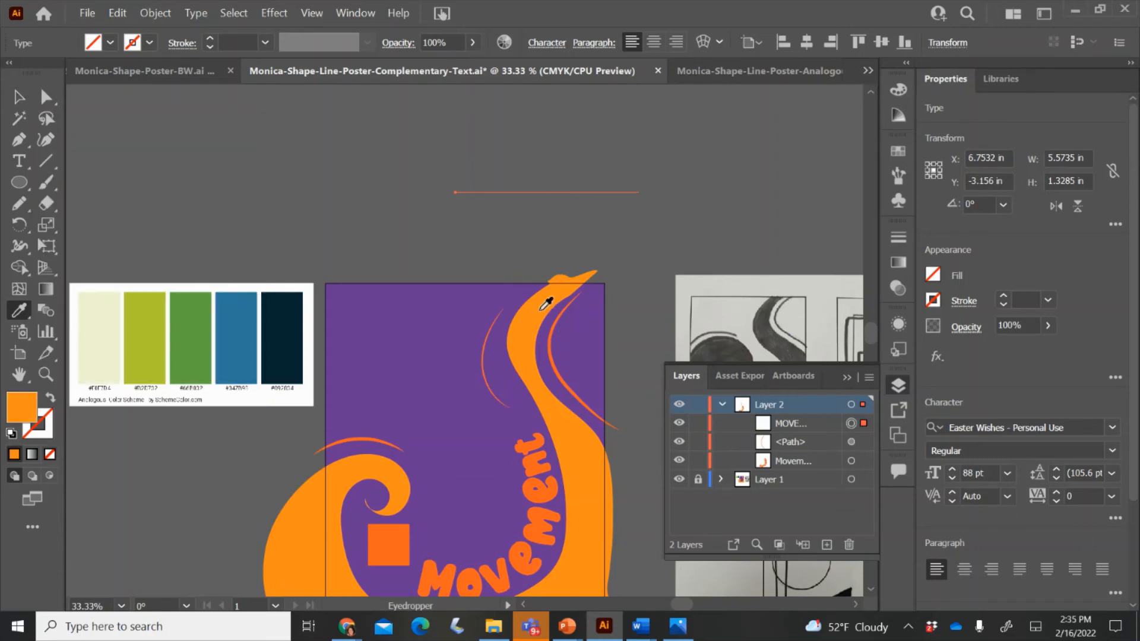
pyautogui.click(14, 98)
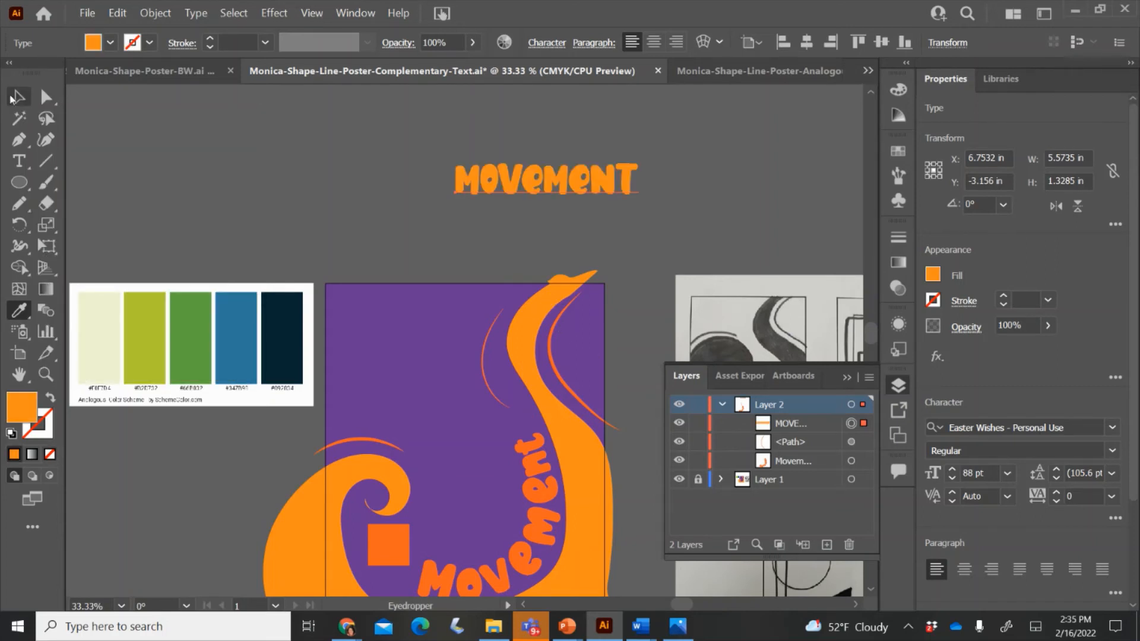
pyautogui.click(702, 43)
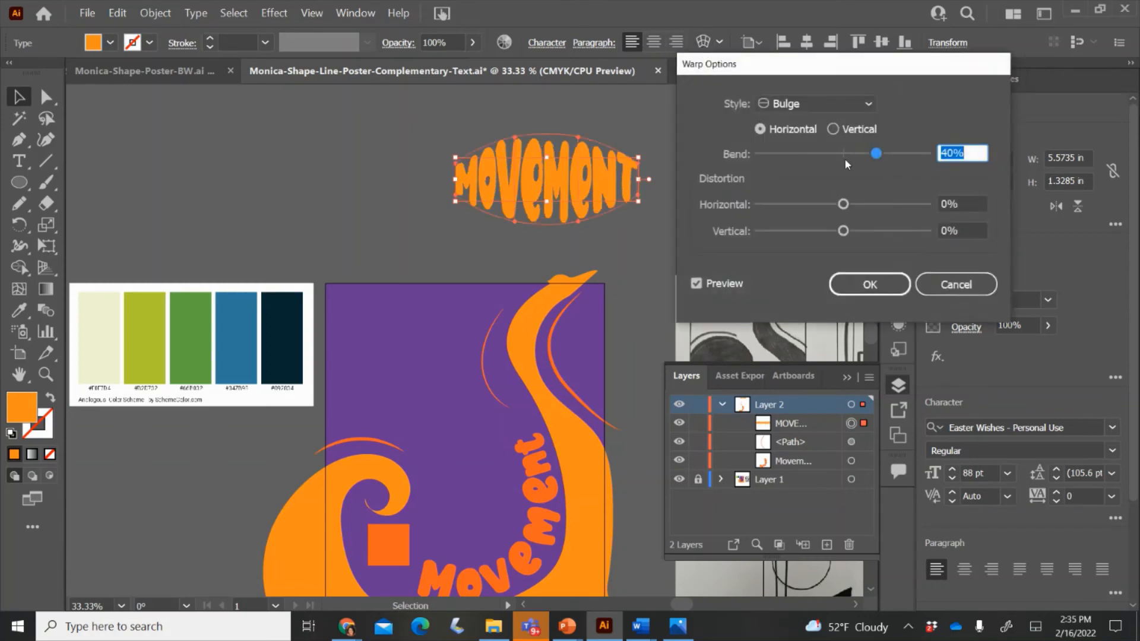
pyautogui.click(869, 284)
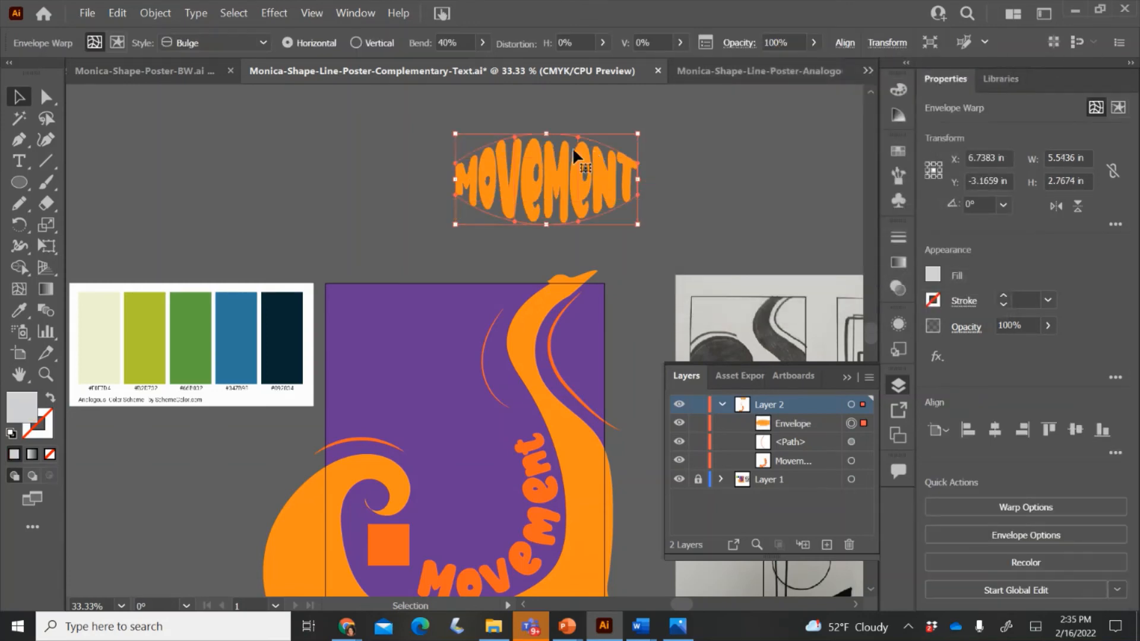
# - Place the bulged text over the curved Movement title, rotated about 60° counterclockwise, and delete the old curved title
pyautogui.moveTo(555, 173); pyautogui.dragTo(506, 537)
pyautogui.moveTo(593, 493); pyautogui.dragTo(500, 416)
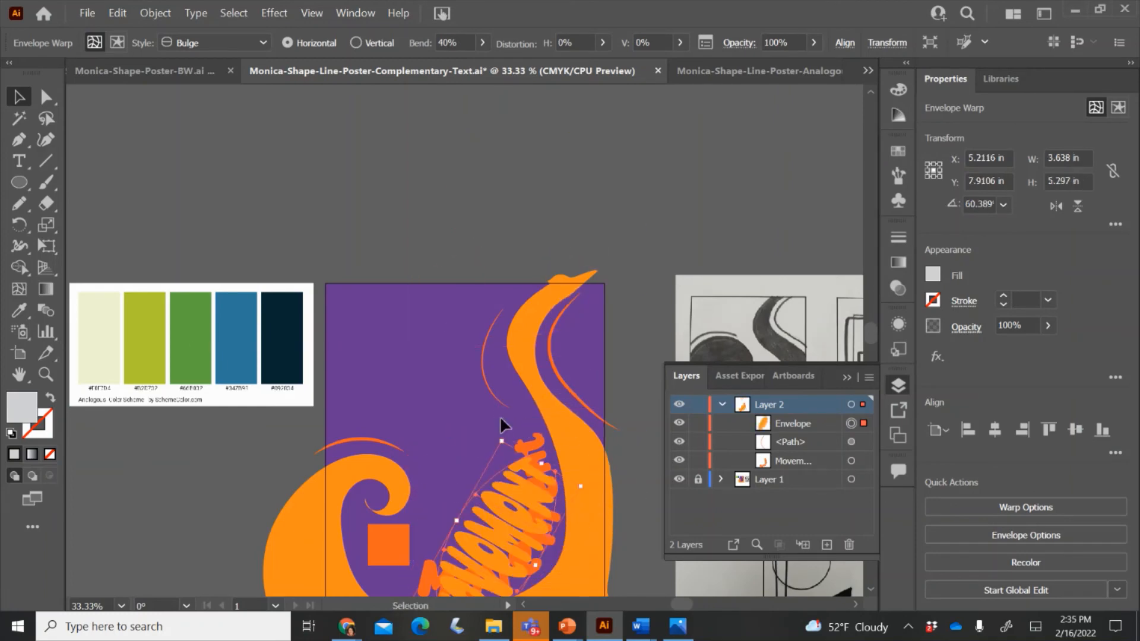
pyautogui.click(533, 439)
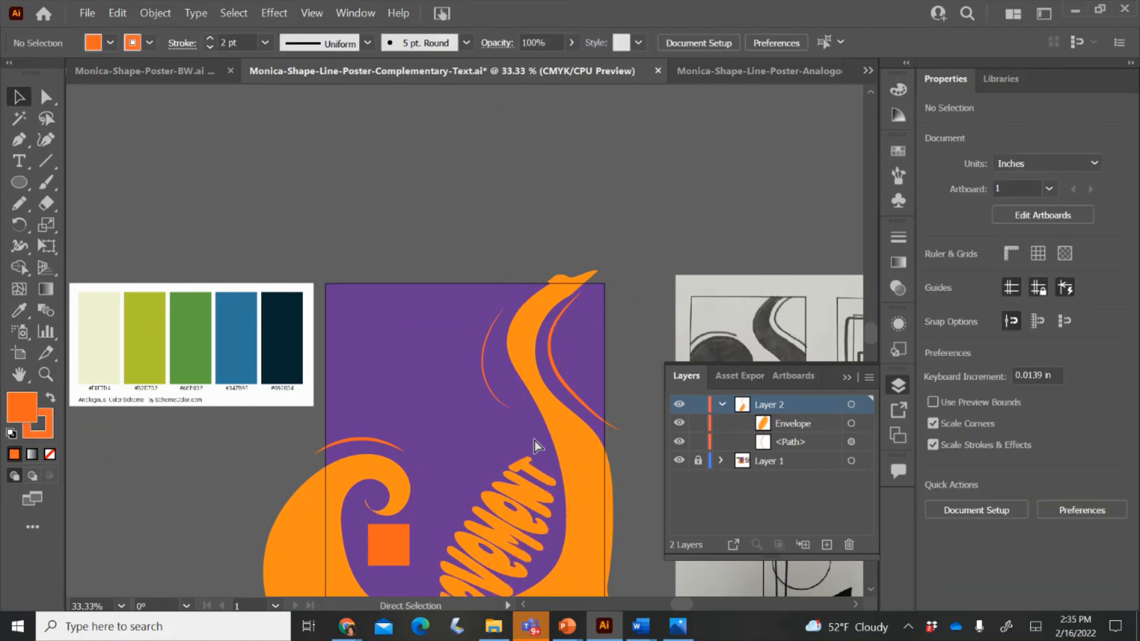
# - Move the bulged MOVEMENT text into the poster's lower curve, rotate it to about 11°, and enlarge it to about 4.3 by 3 inches
pyautogui.hotkey('ctrl', '-')
pyautogui.moveTo(510, 465); pyautogui.dragTo(498, 433)
pyautogui.moveTo(457, 521); pyautogui.dragTo(469, 500)
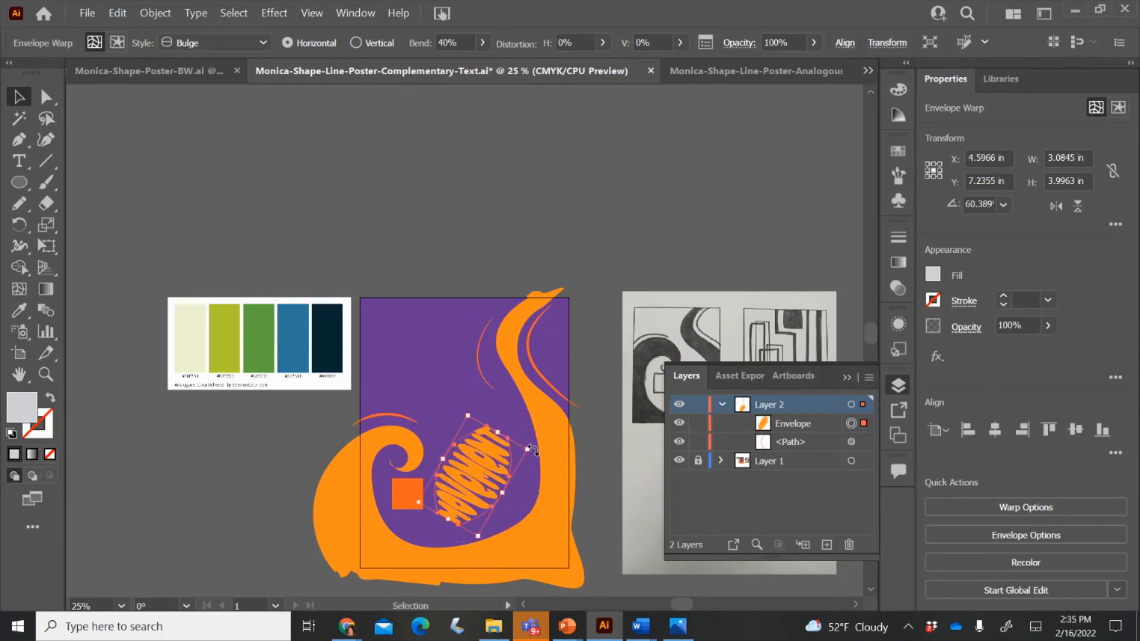
pyautogui.moveTo(528, 450); pyautogui.dragTo(547, 510)
pyautogui.moveTo(498, 473); pyautogui.dragTo(496, 498)
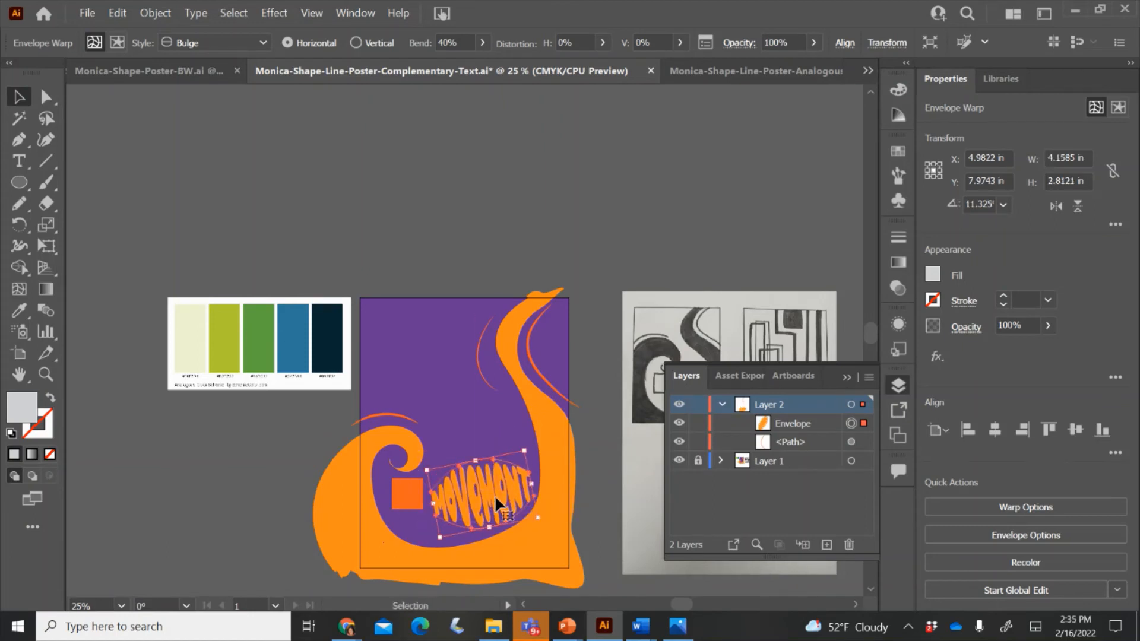
pyautogui.moveTo(440, 538); pyautogui.dragTo(437, 542)
# - Pull the lower and upper-right mesh points of the MOVEMENT text's envelope outward to follow the surrounding orange curve
pyautogui.click(46, 95)
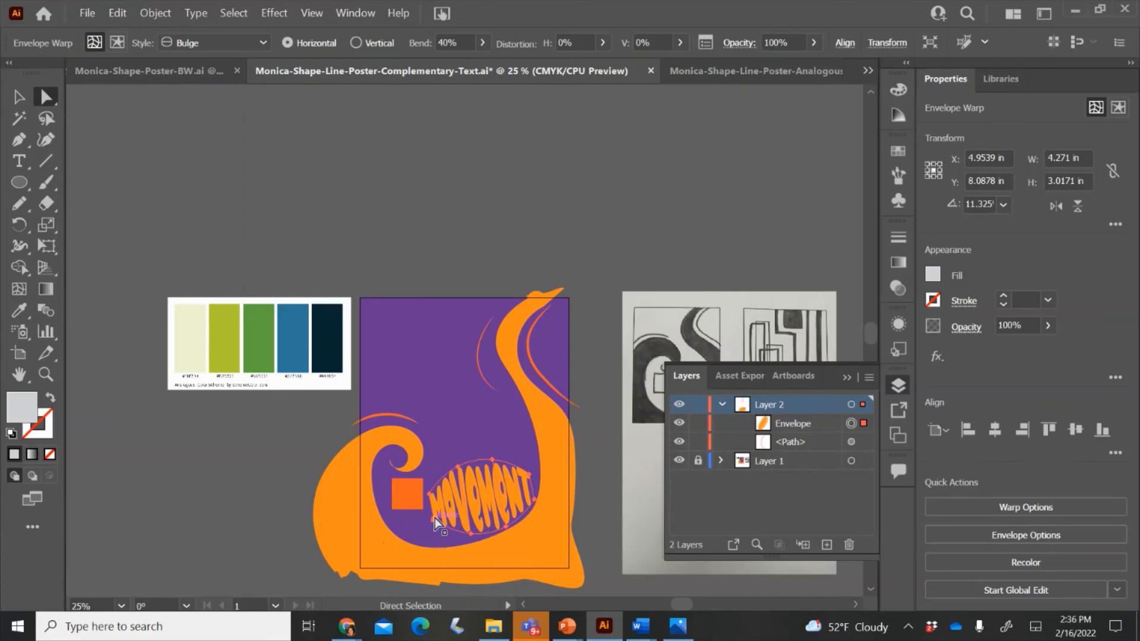
pyautogui.moveTo(434, 520); pyautogui.dragTo(473, 533)
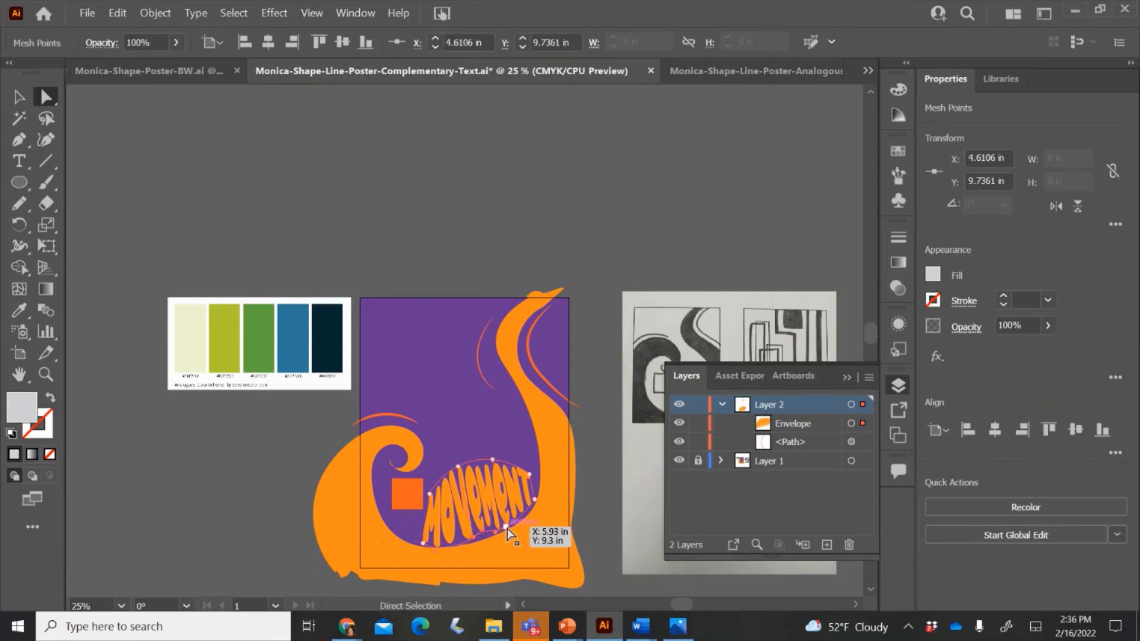
pyautogui.click(457, 444)
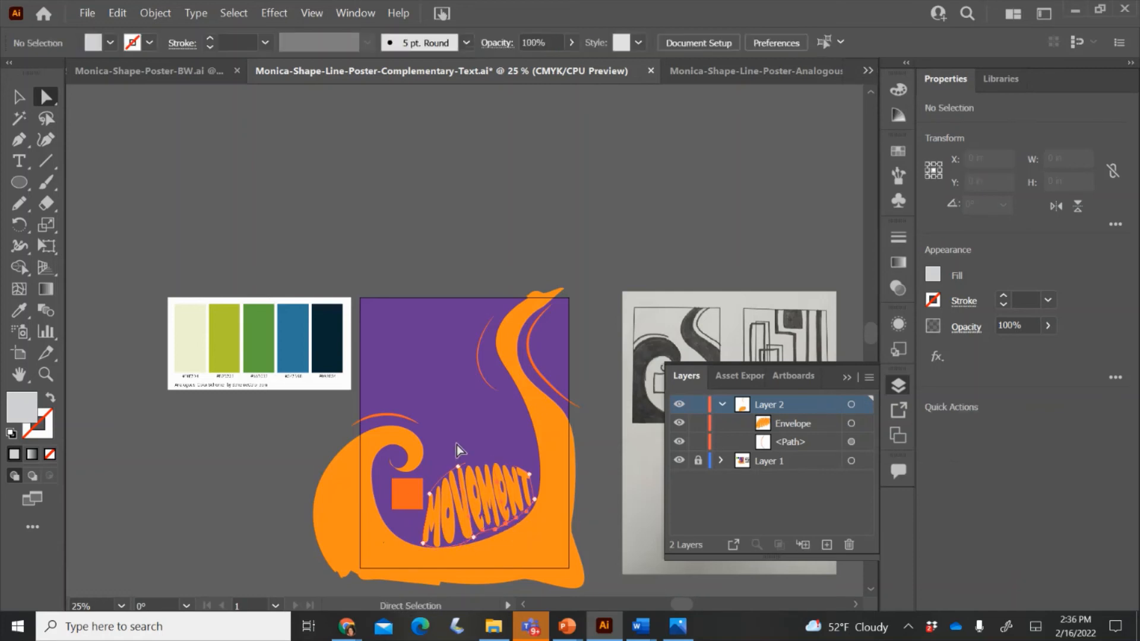
pyautogui.click(527, 475)
pyautogui.moveTo(526, 471); pyautogui.dragTo(533, 469)
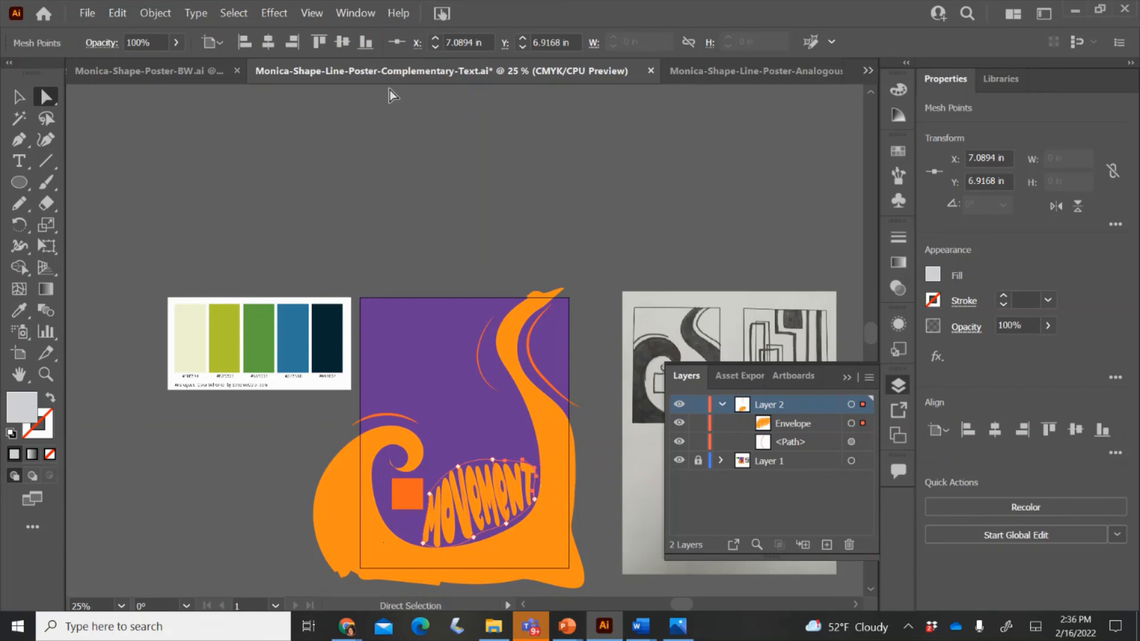
# - Shift the reshaped MOVEMENT text slightly down and right so its letters merge with the orange curve
pyautogui.click(19, 100)
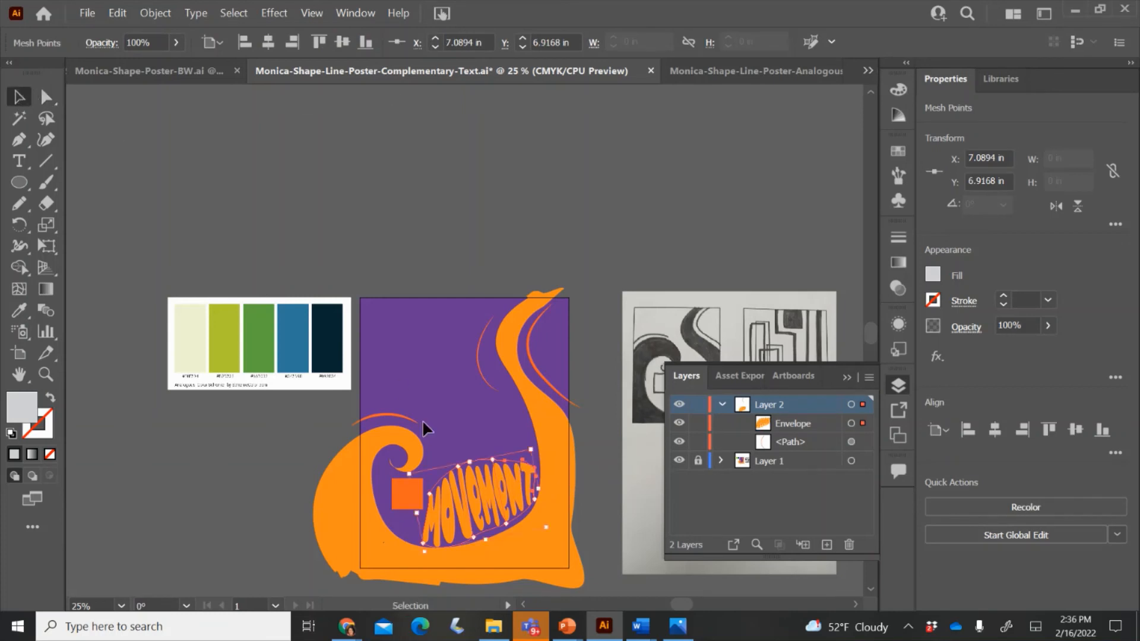
pyautogui.moveTo(489, 489); pyautogui.dragTo(497, 501)
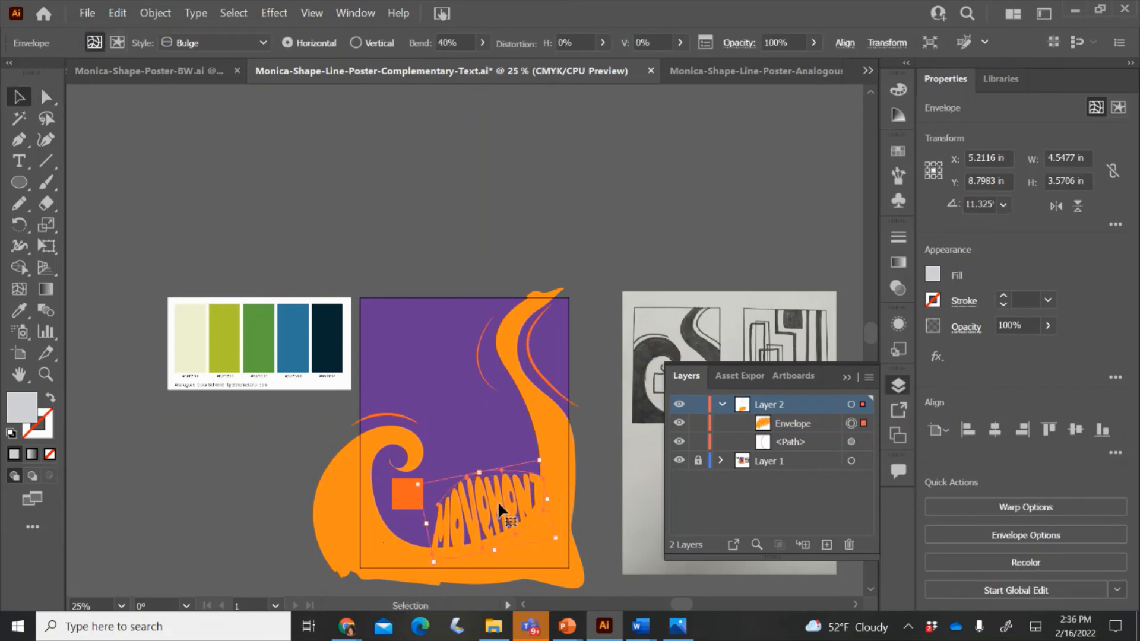
pyautogui.click(454, 391)
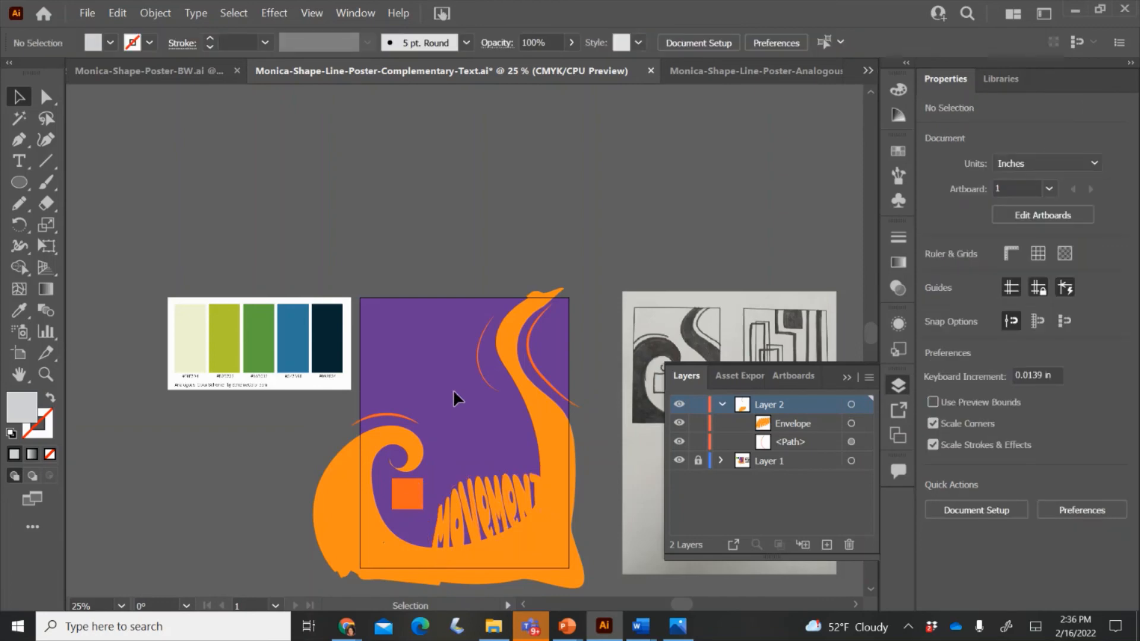
# - Add a new line of text reading MOVEMENT on the empty canvas above the colour palette
pyautogui.click(29, 166)
pyautogui.click(195, 170)
pyautogui.write('MONIC')
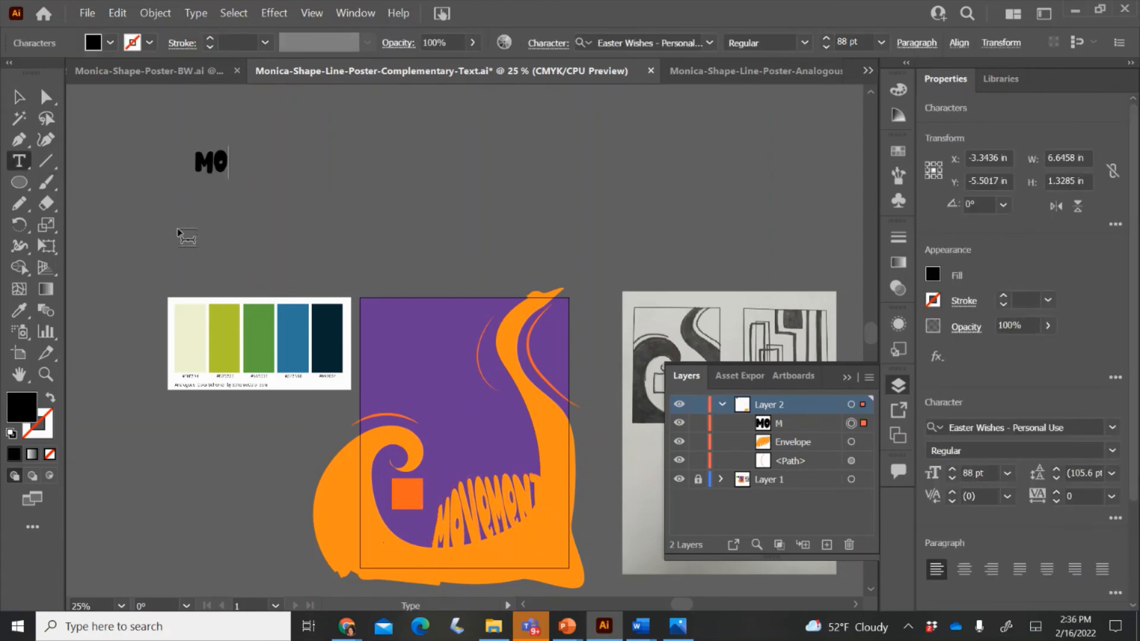
pyautogui.press('BackSpace')
pyautogui.press('BackSpace')
pyautogui.press('BackSpace')
pyautogui.write('VEMENT')
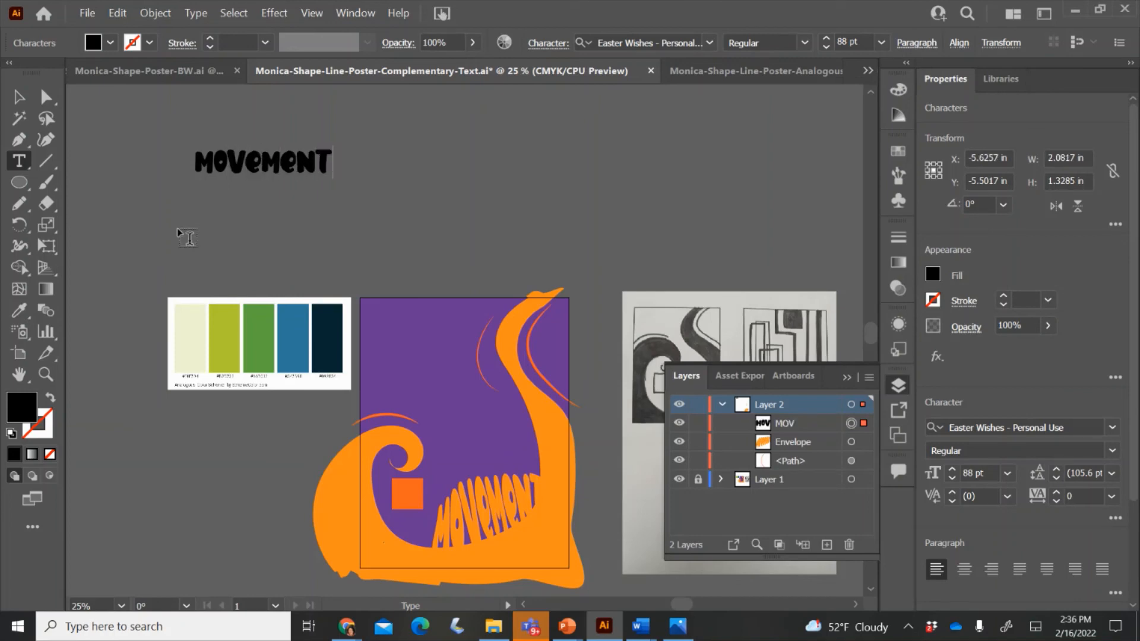
# - Recolour the new MOVEMENT text with the darker orange sampled from the poster's square
pyautogui.click(21, 98)
pyautogui.click(20, 309)
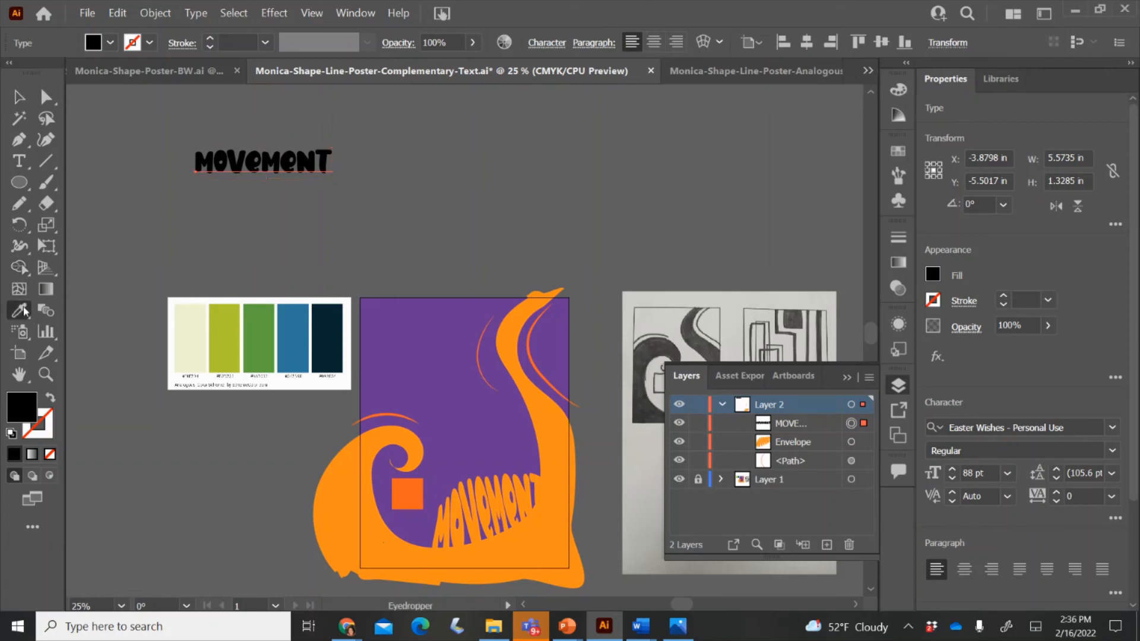
pyautogui.click(409, 487)
pyautogui.click(410, 487)
pyautogui.click(21, 98)
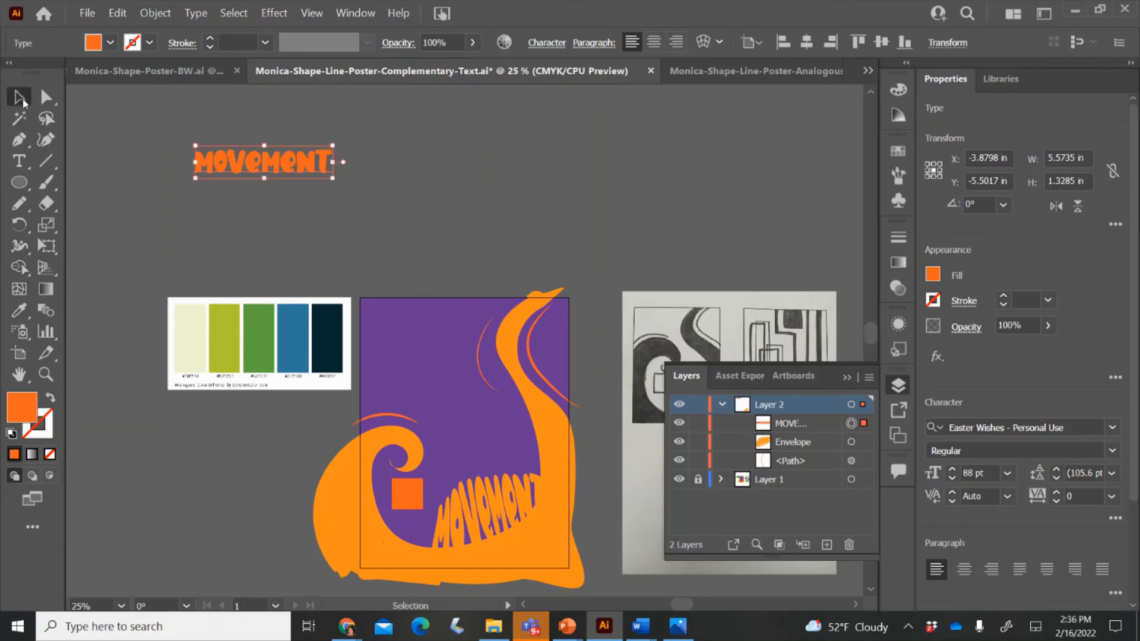
# - Apply an envelope mesh with 2 rows and 5 columns to the new MOVEMENT text
pyautogui.click(719, 40)
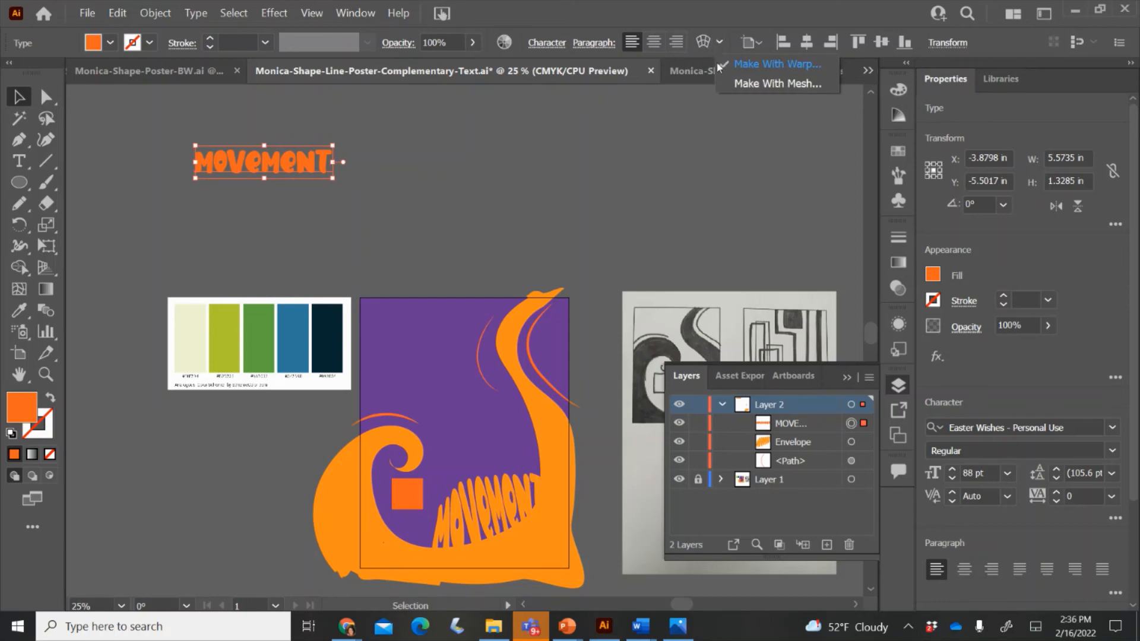
pyautogui.click(736, 82)
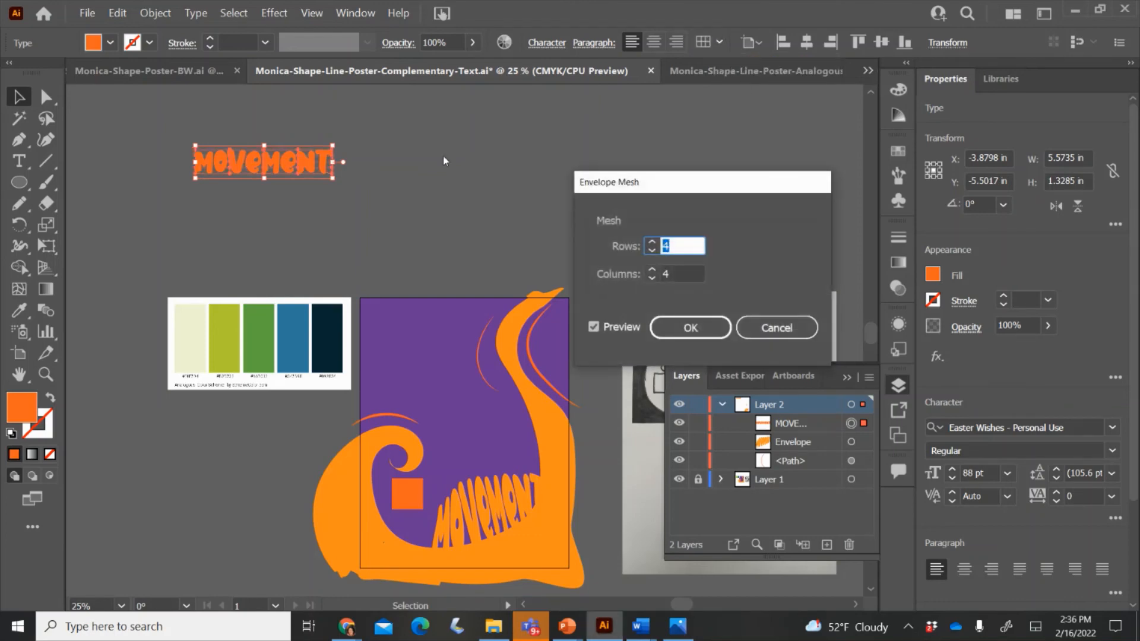
pyautogui.click(653, 251)
pyautogui.click(654, 252)
pyautogui.click(653, 270)
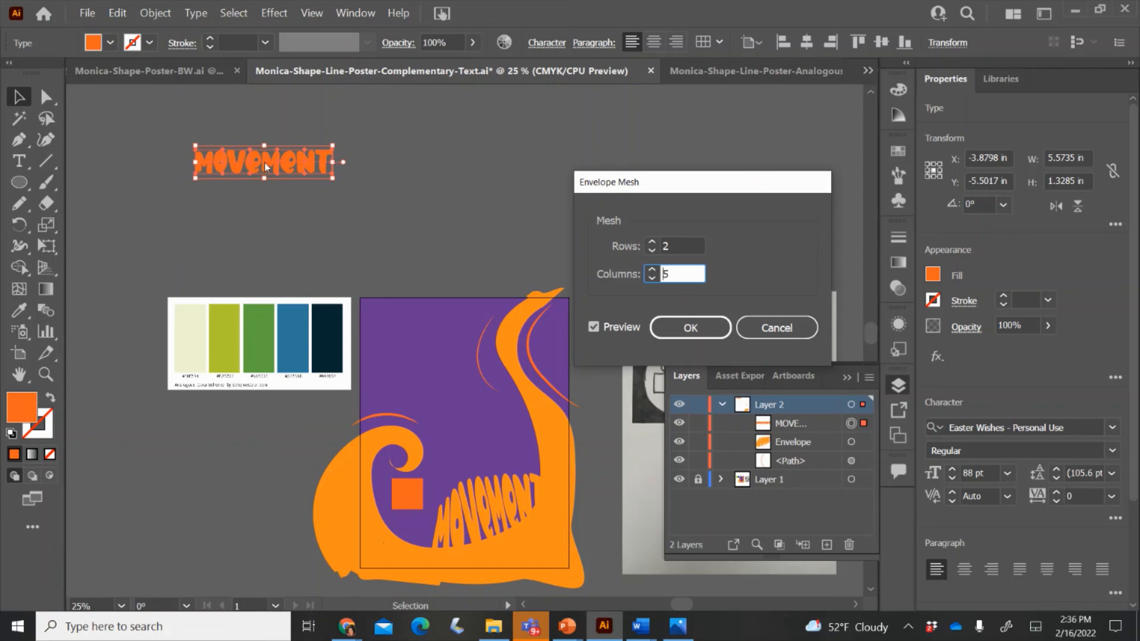
pyautogui.click(690, 328)
# - Distort the new text by pulling three of its lower mesh points down and its upper-left corner point well upward
pyautogui.click(46, 97)
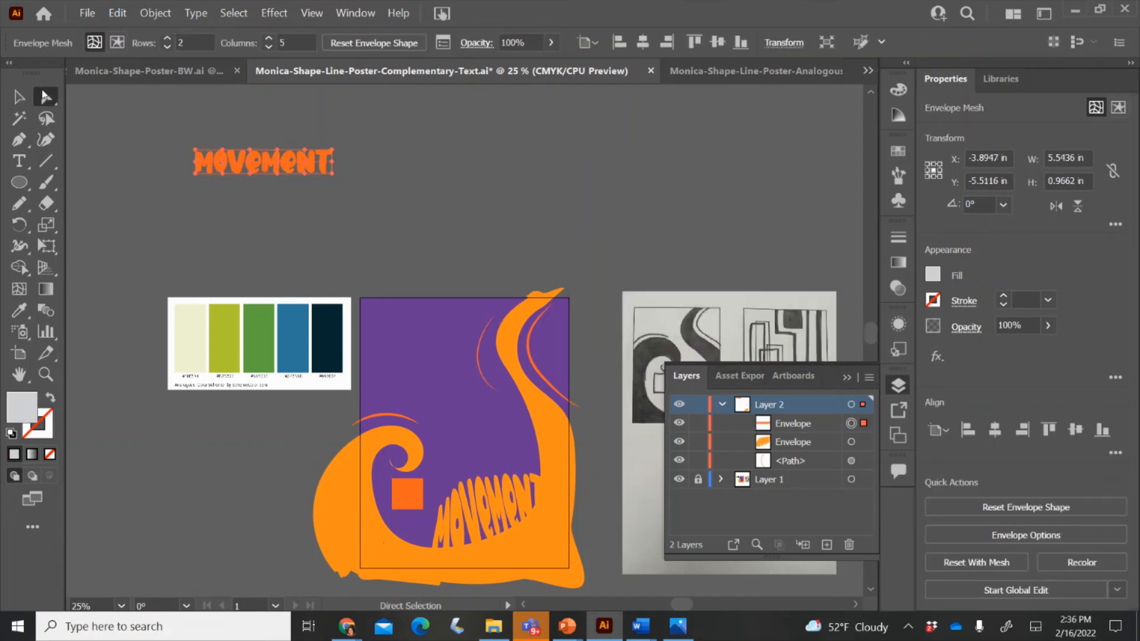
pyautogui.moveTo(197, 173); pyautogui.dragTo(179, 205)
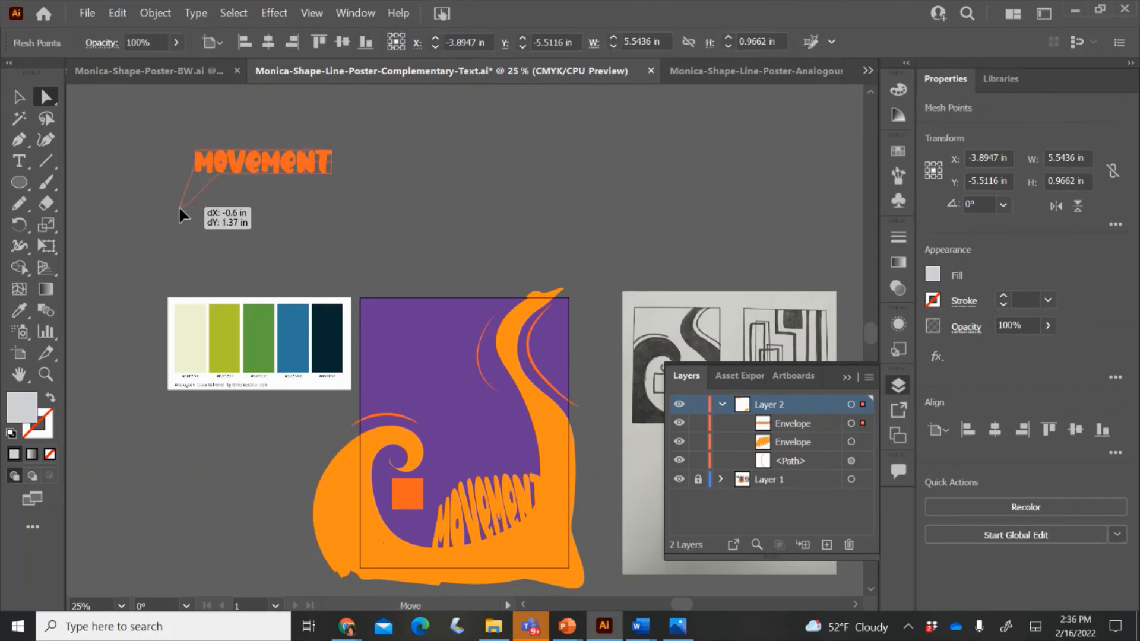
pyautogui.moveTo(250, 173); pyautogui.dragTo(259, 208)
pyautogui.moveTo(305, 172); pyautogui.dragTo(305, 204)
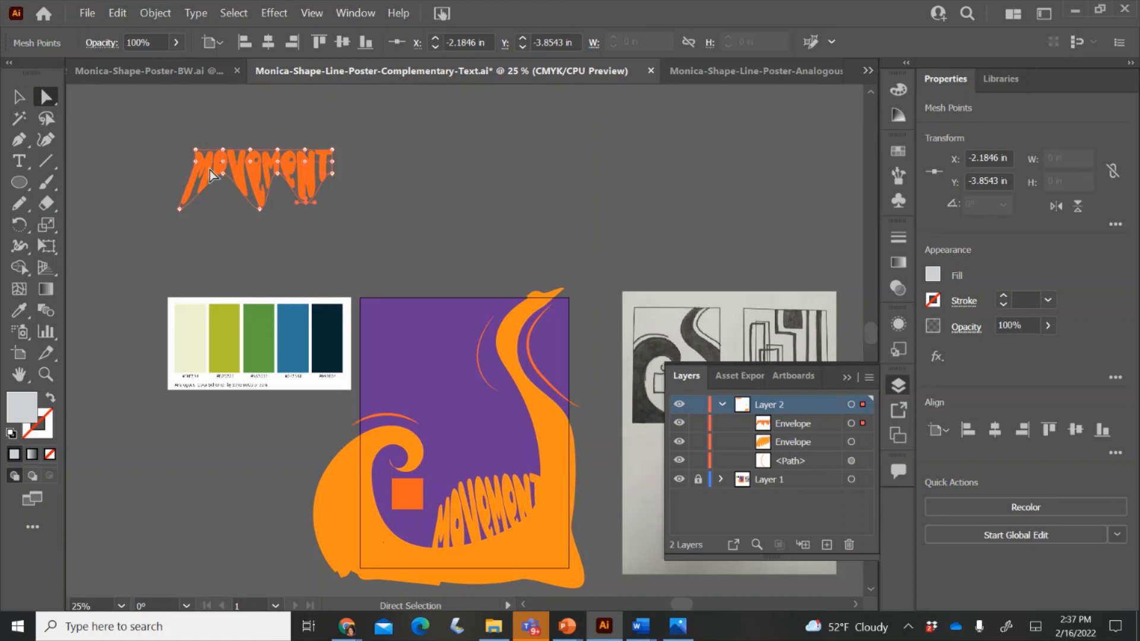
pyautogui.moveTo(197, 156); pyautogui.dragTo(190, 98)
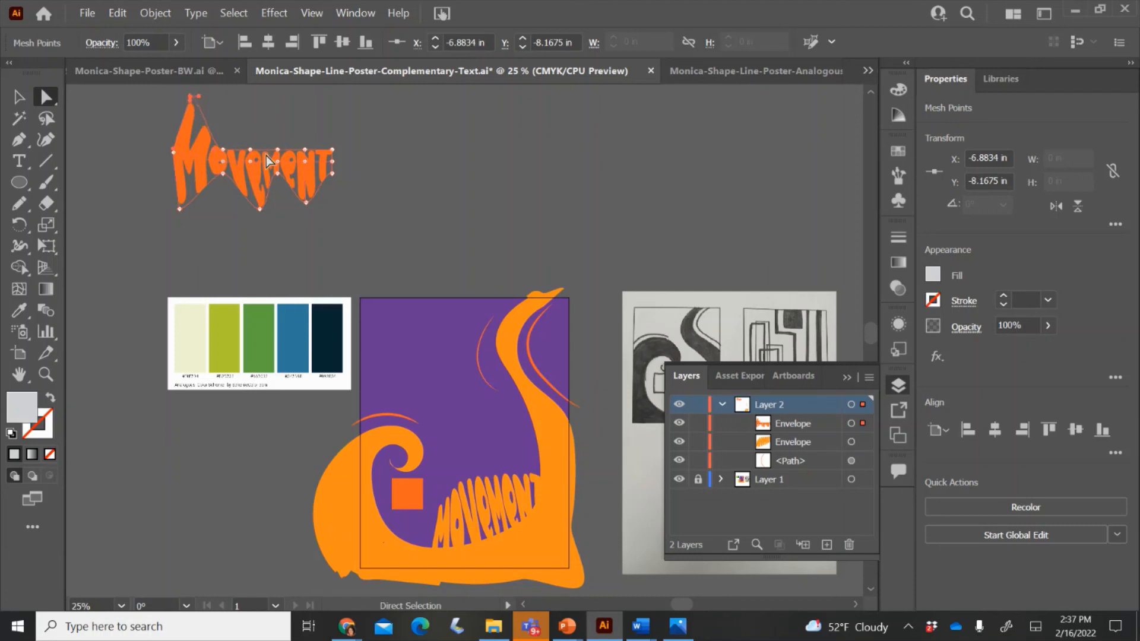
pyautogui.rightClick(396, 191)
pyautogui.click(20, 97)
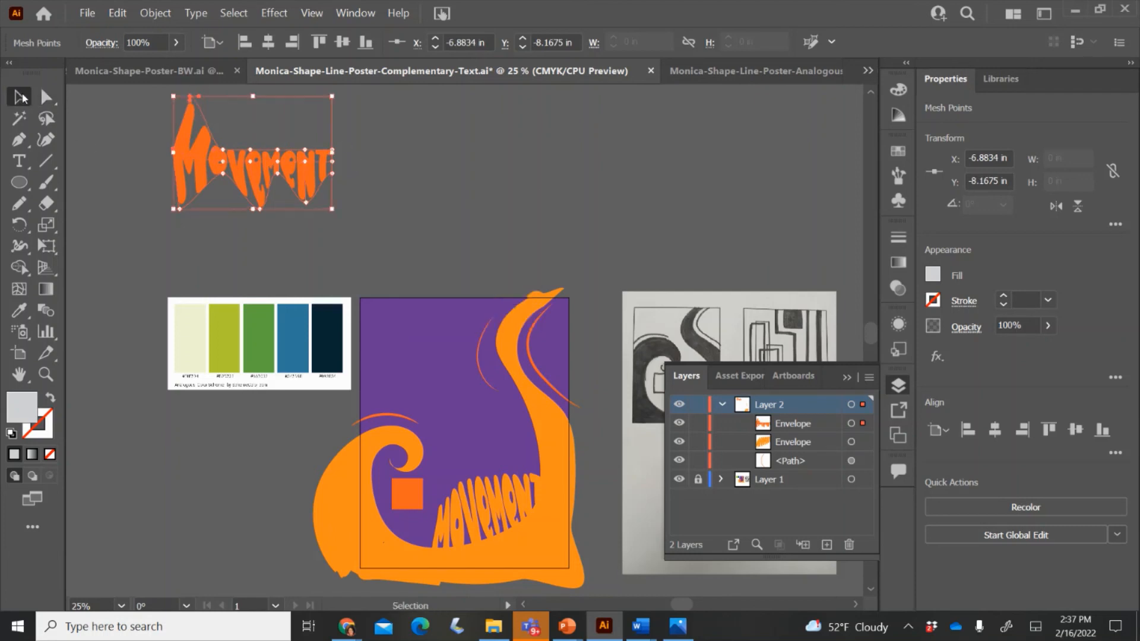
pyautogui.click(126, 169)
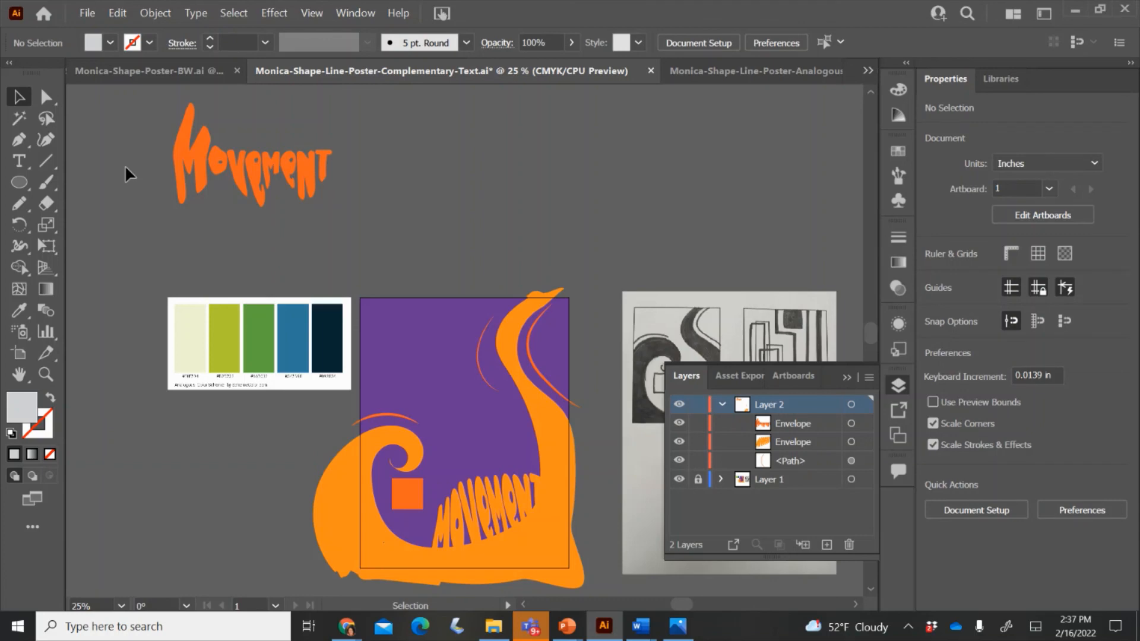
pyautogui.click(192, 140)
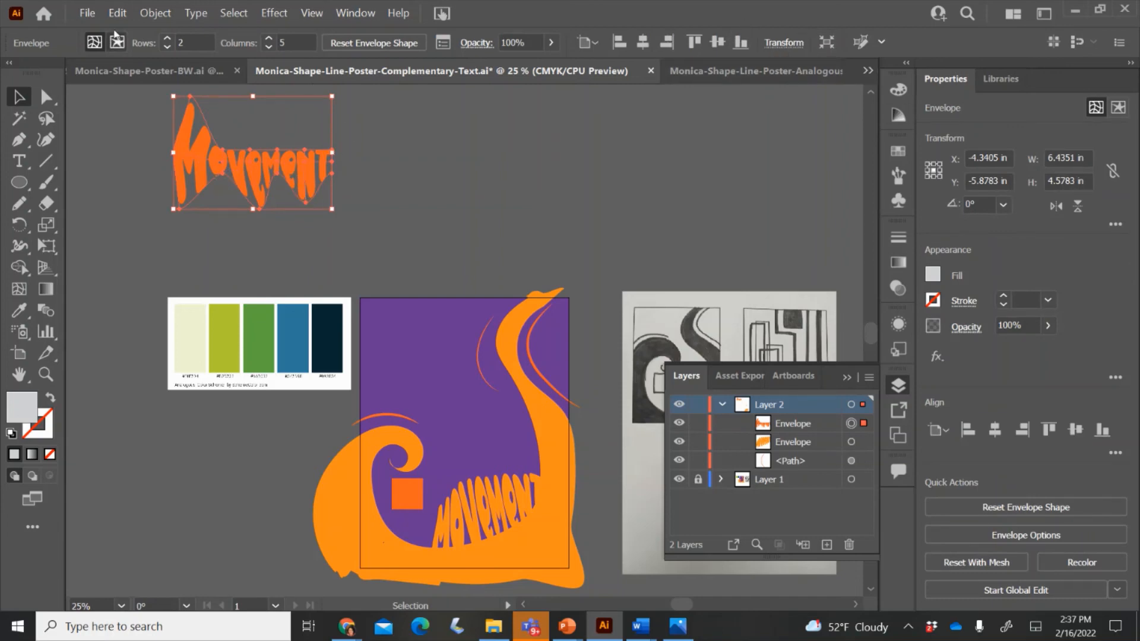
pyautogui.click(163, 13)
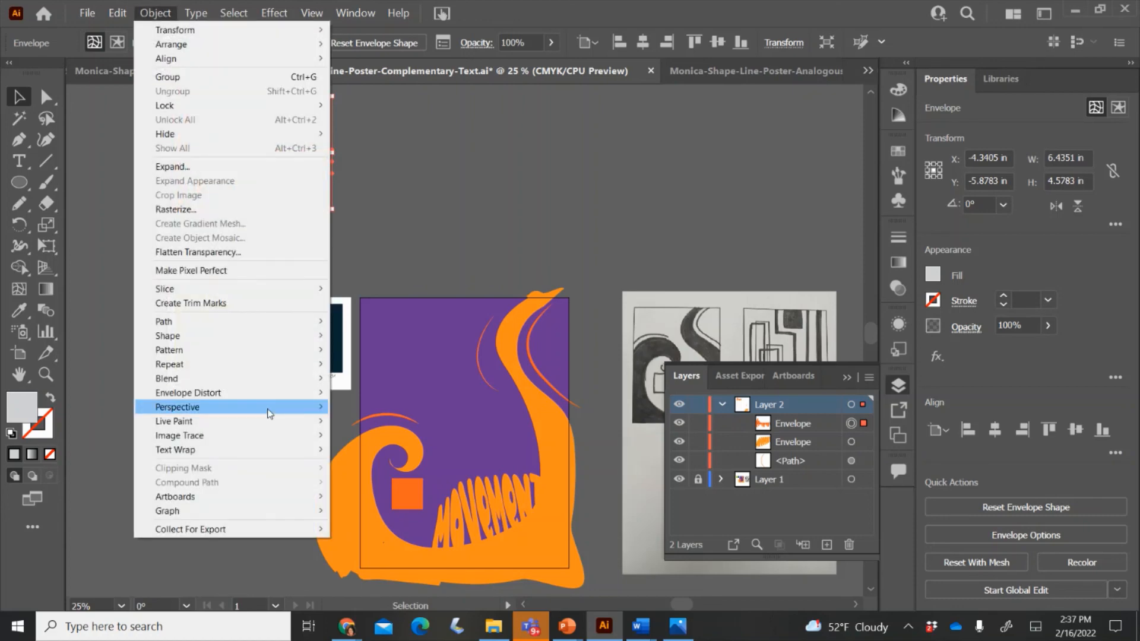
pyautogui.moveTo(226, 393)
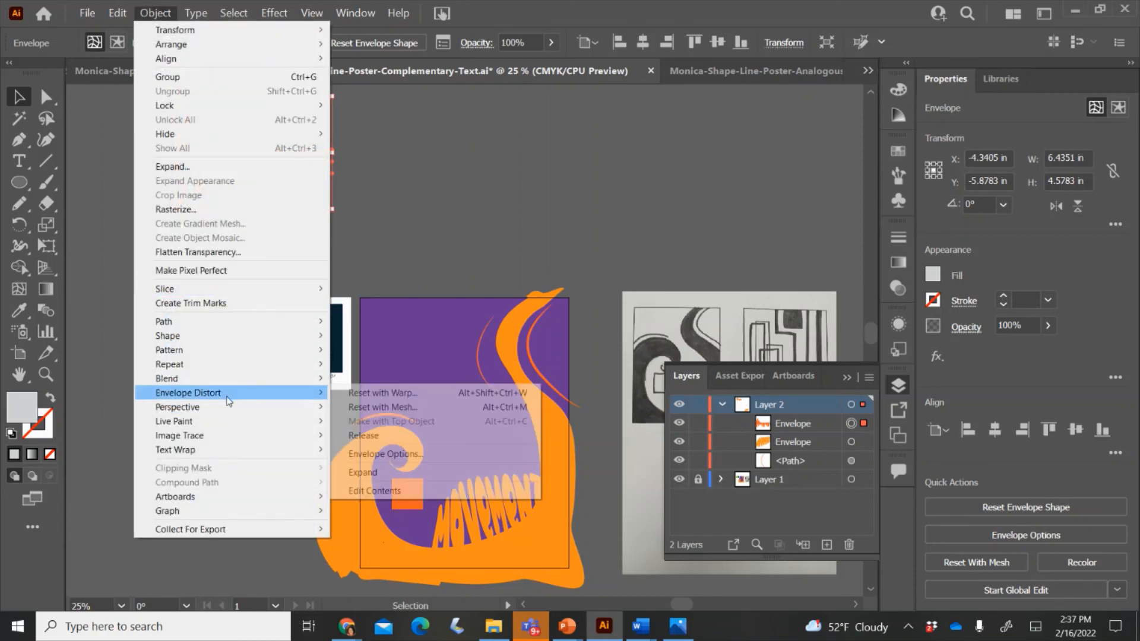
pyautogui.click(388, 398)
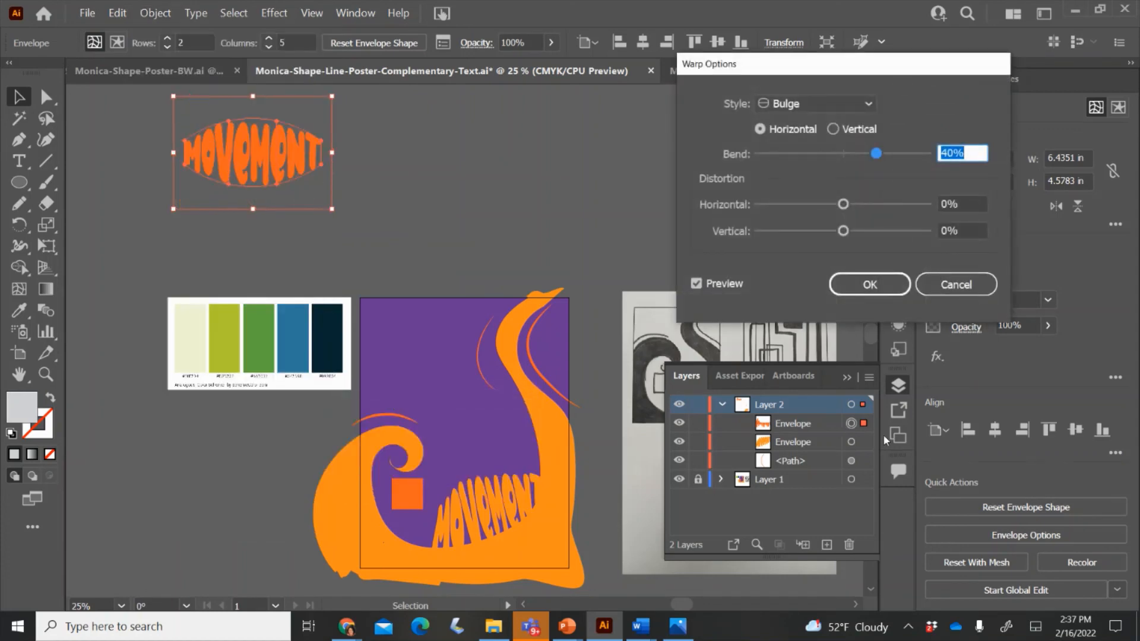
pyautogui.click(955, 284)
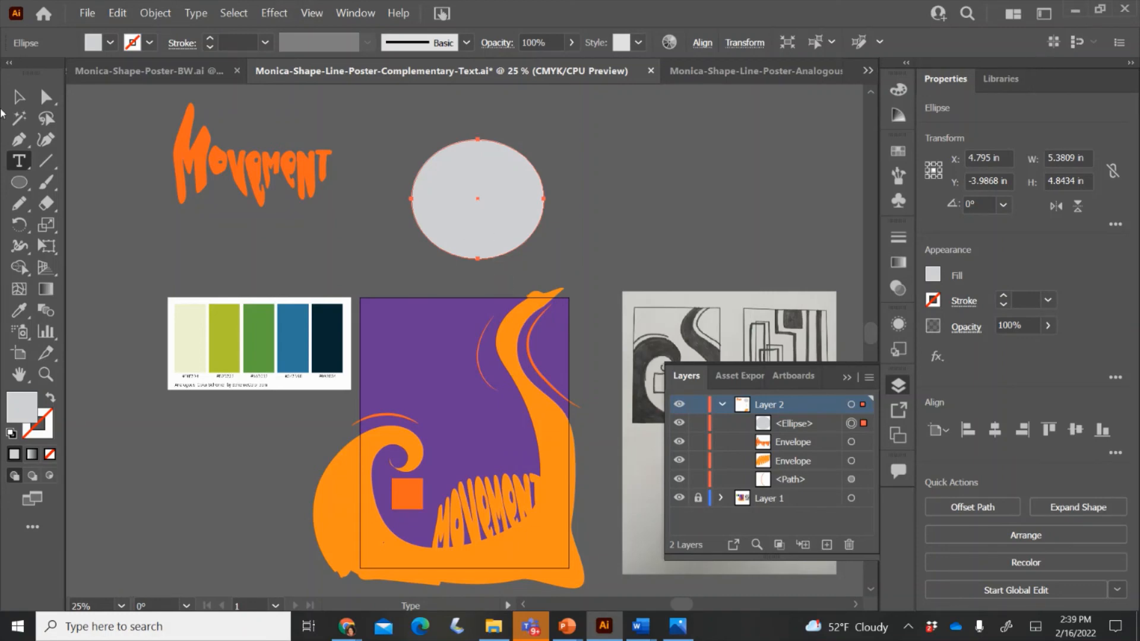
# - Turn the grey ellipse's outline into a path for type, try random filler letters around it, and undo them
pyautogui.click(17, 163)
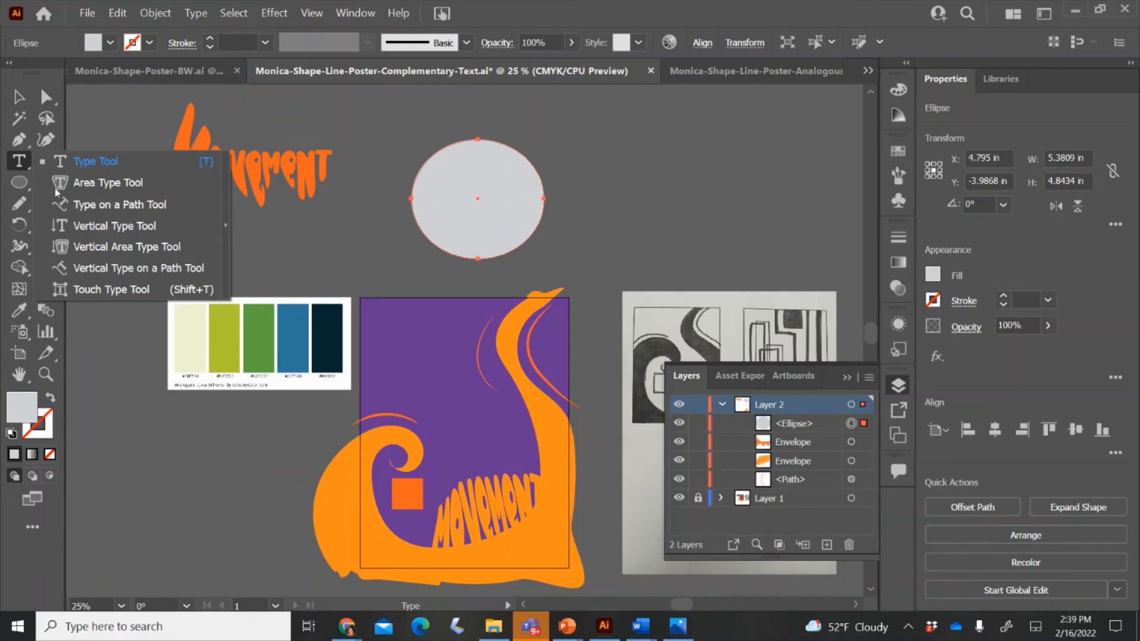
pyautogui.click(89, 207)
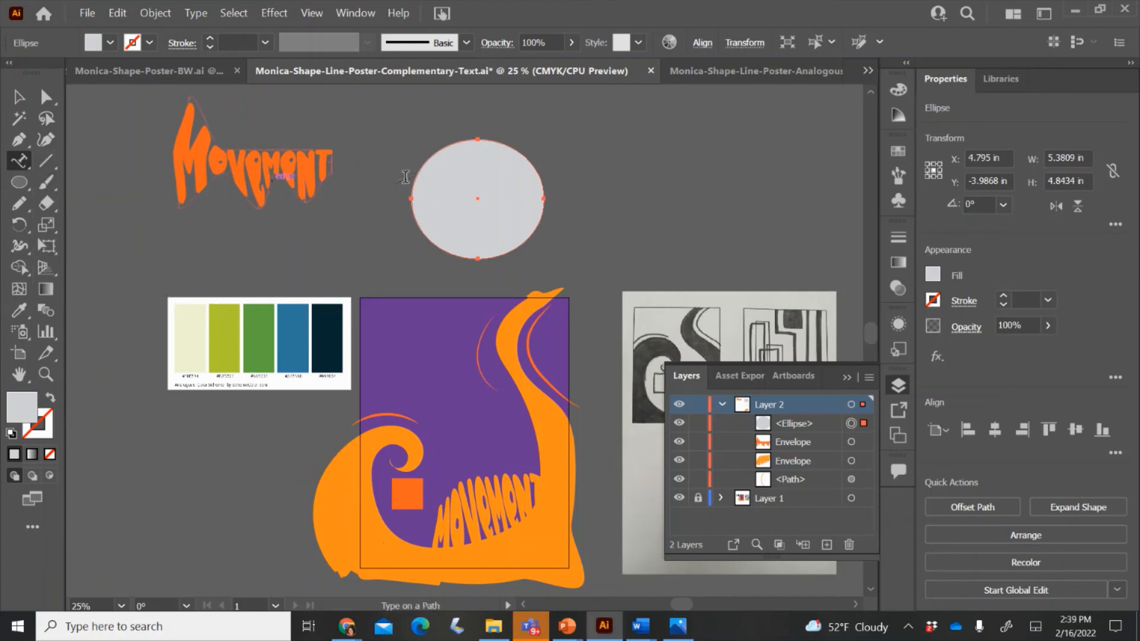
pyautogui.click(444, 146)
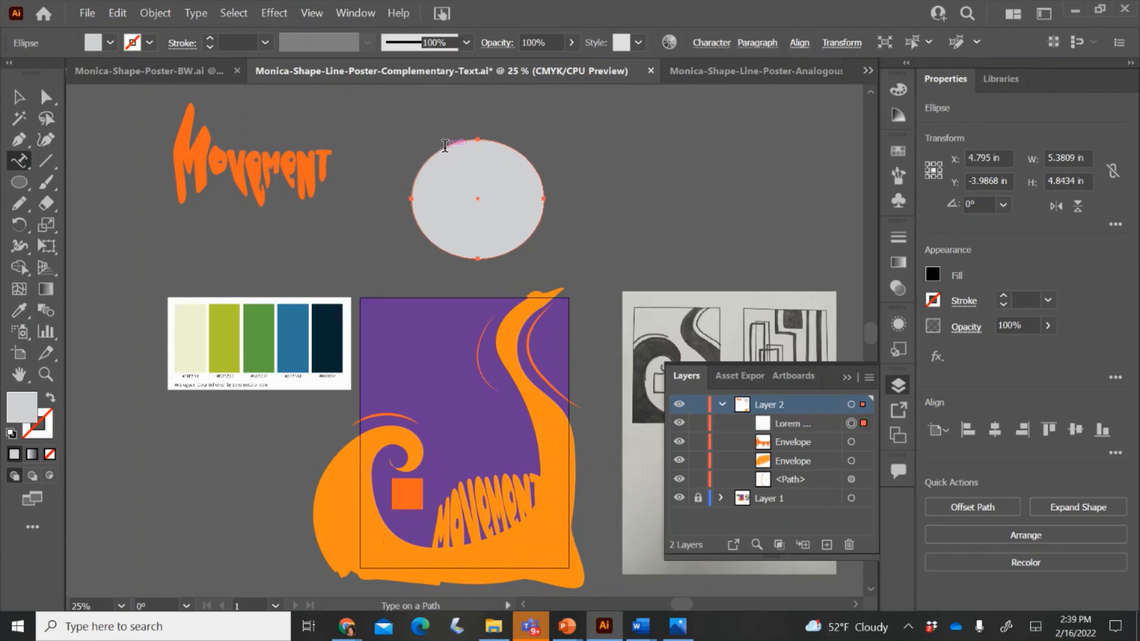
pyautogui.write('fkegjldkejglksdjcls;dljcdkspsd')
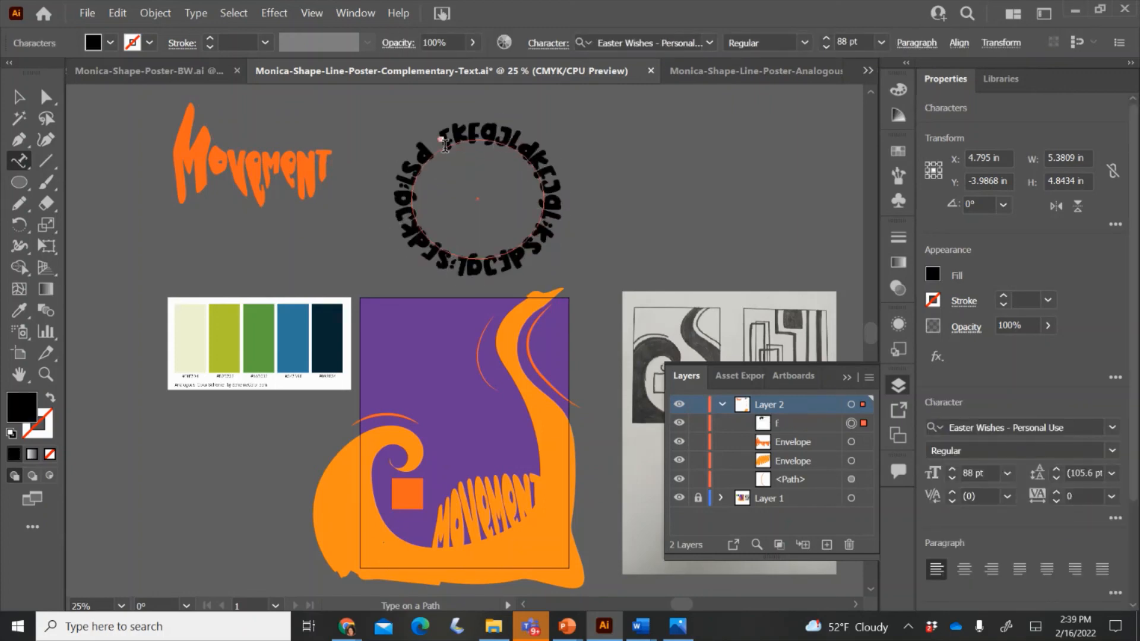
pyautogui.hotkey('ctrl', 'z')
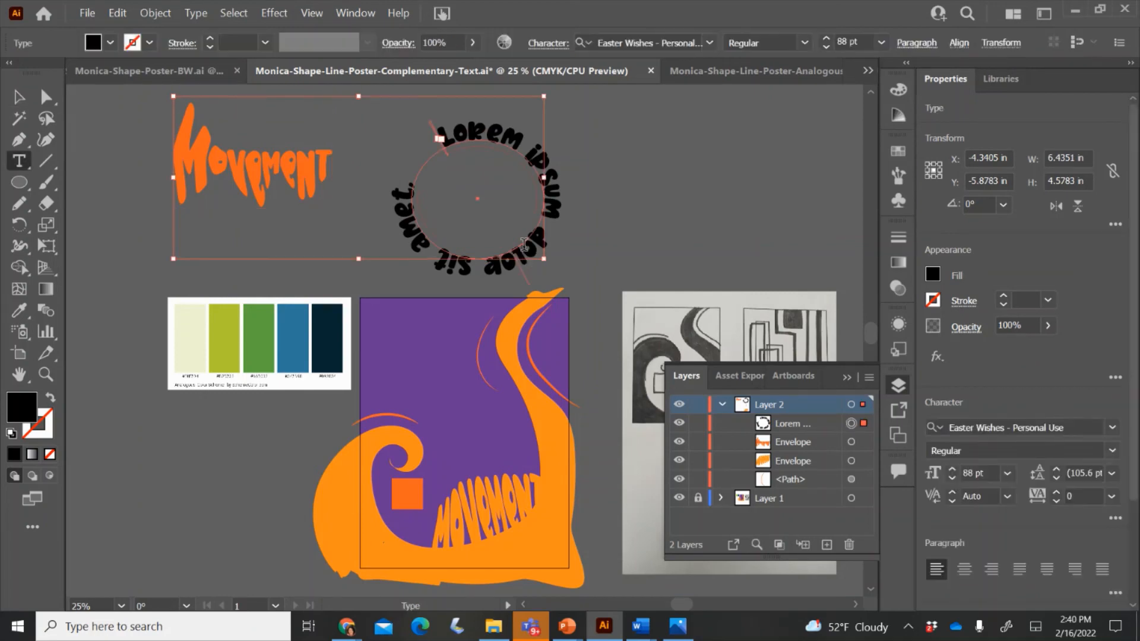
# - Replace the placeholder text around the ellipse with the word Movement
pyautogui.tripleClick(523, 244)
pyautogui.write('Movement')
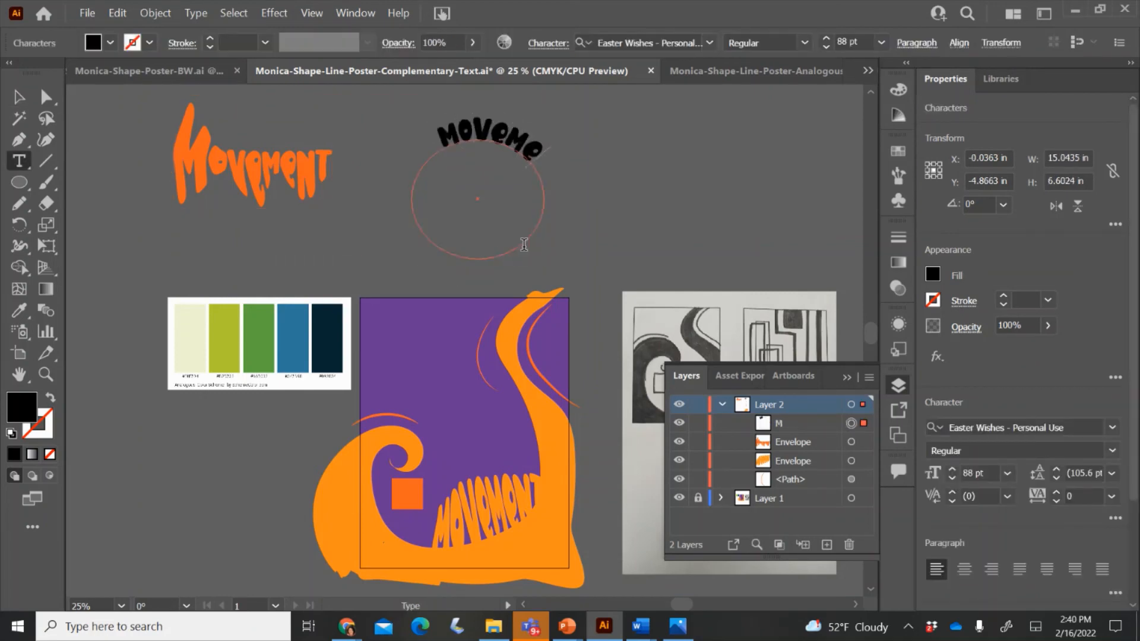
pyautogui.press('Left')
pyautogui.press('Left')
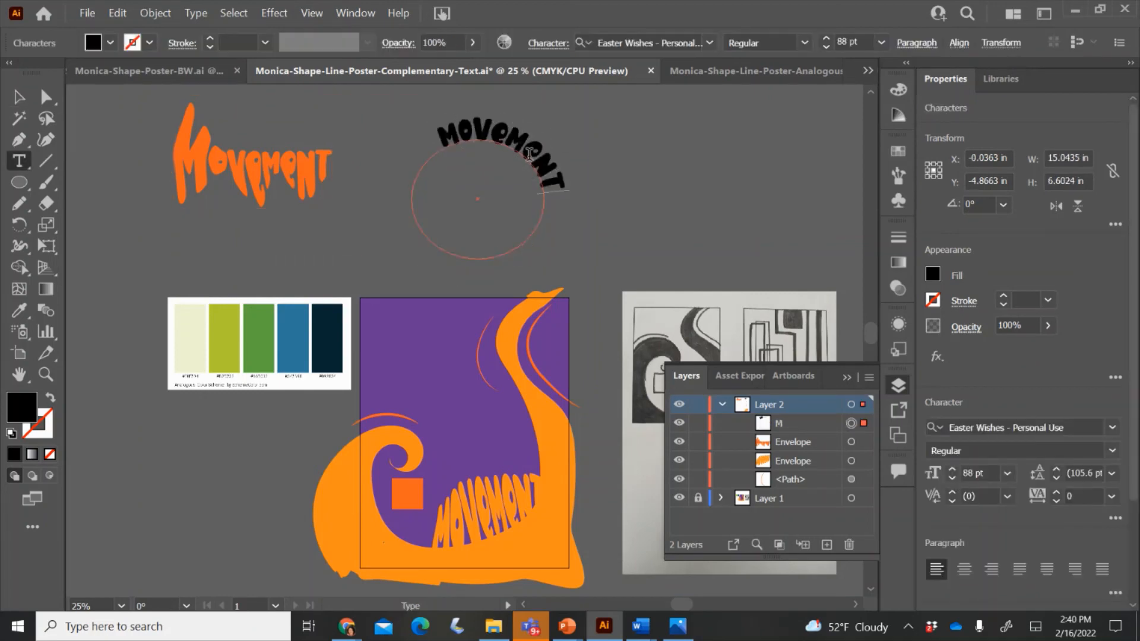
pyautogui.hotkey('shift', 'Left')
pyautogui.hotkey('shift', 'Left')
pyautogui.hotkey('shift', 'Left')
pyautogui.hotkey('shift', 'Left')
pyautogui.hotkey('shift', 'Left')
pyautogui.hotkey('shift', 'Left')
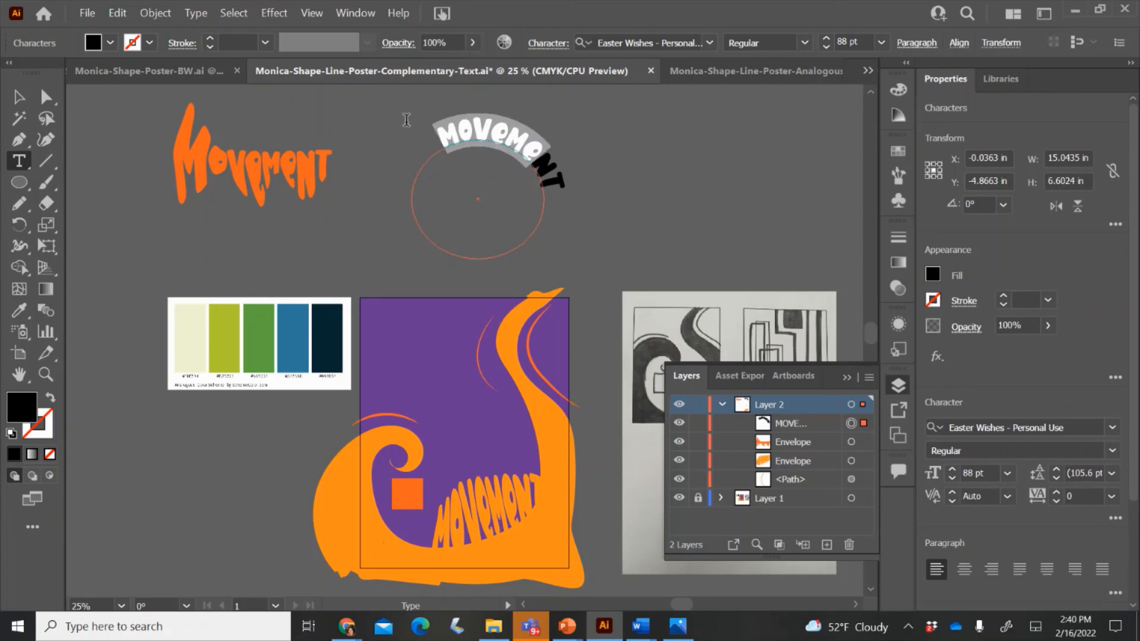
# - Slide the Movement text along the ellipse and flip it so it runs inside the lower half of the curve
pyautogui.click(25, 95)
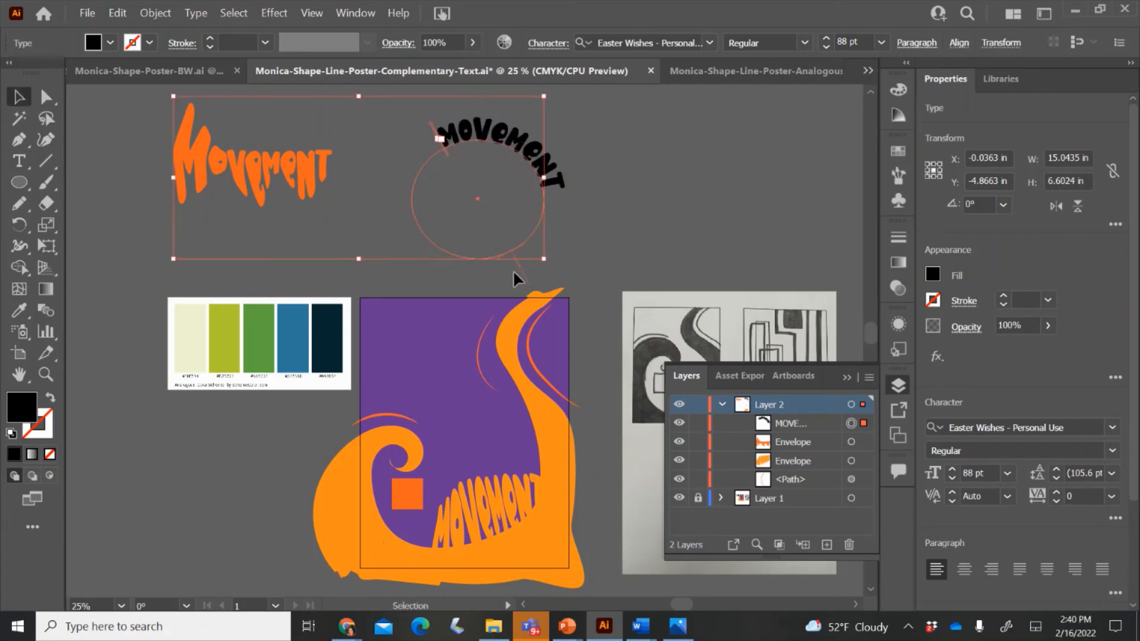
pyautogui.moveTo(524, 272); pyautogui.dragTo(536, 184)
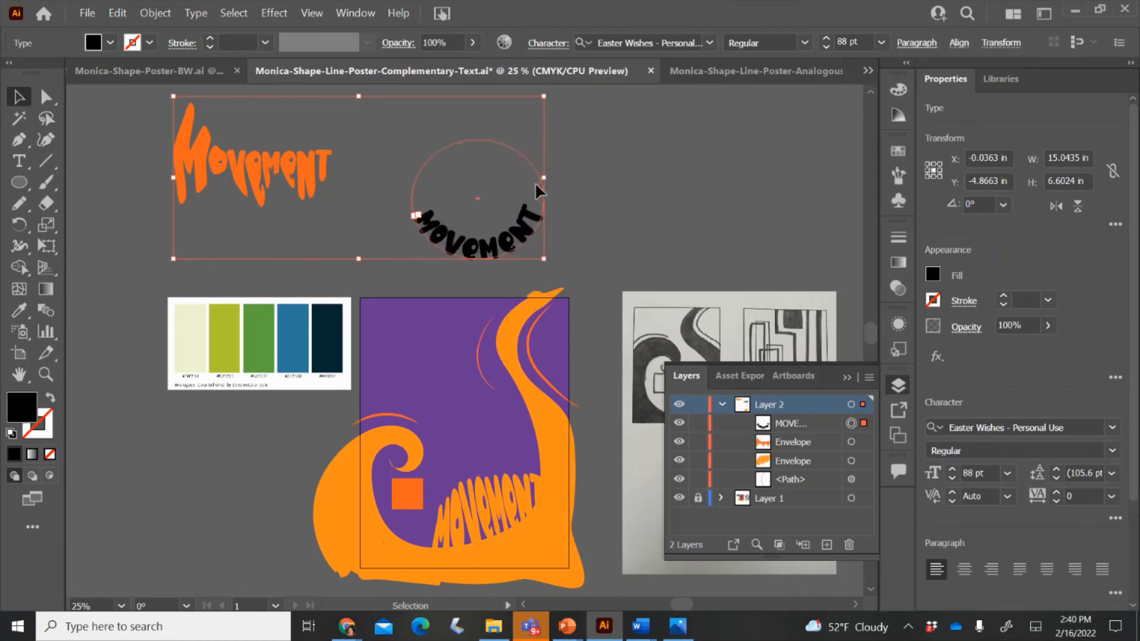
pyautogui.click(552, 210)
pyautogui.click(514, 233)
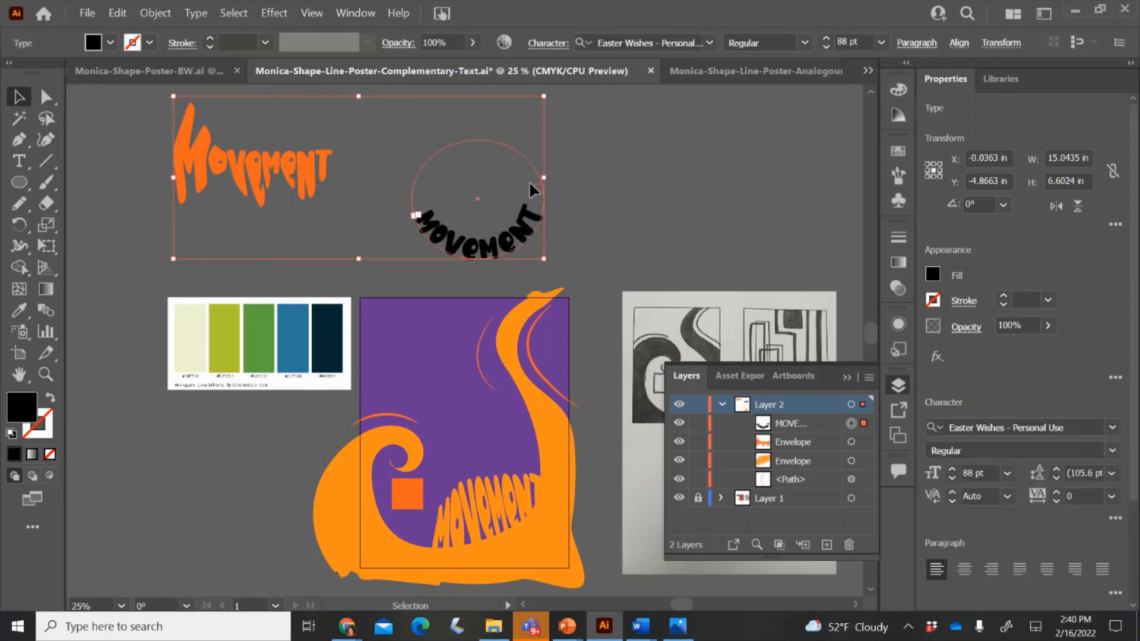